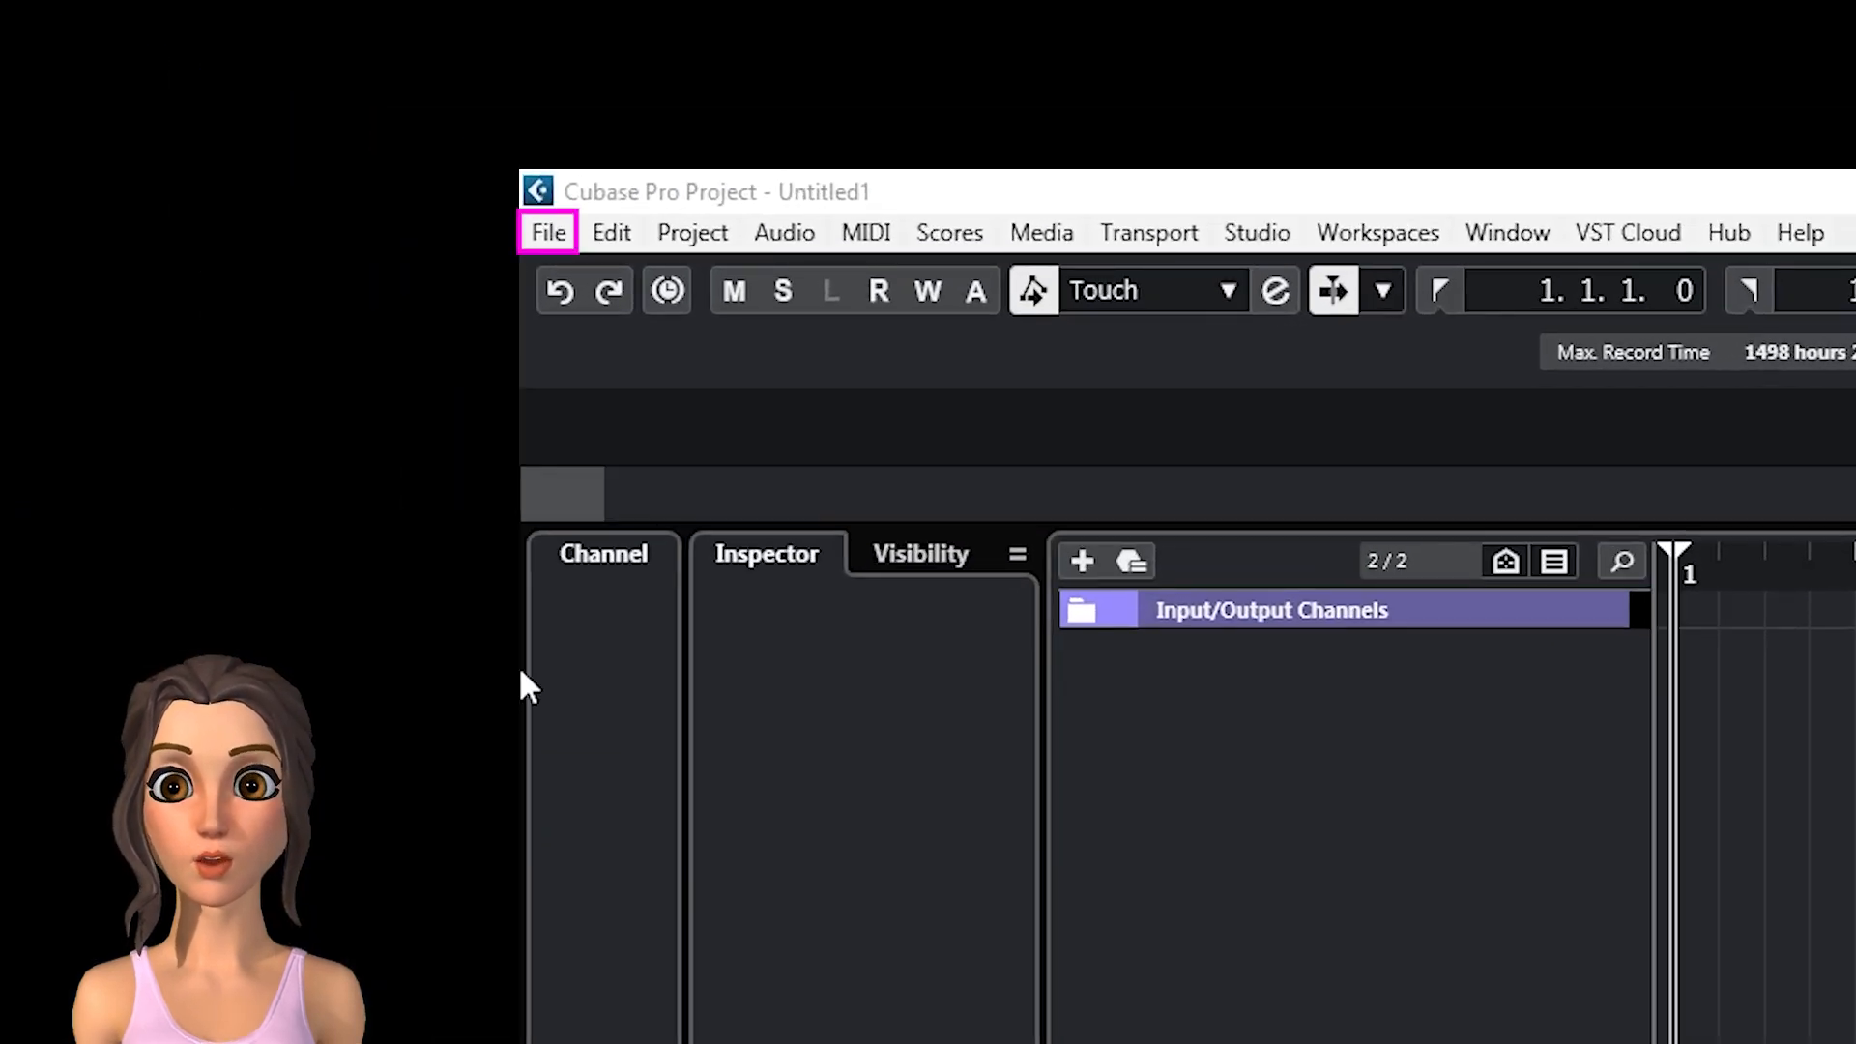
# - Open the Hub to see the options for starting a new project
pyautogui.click(559, 236)
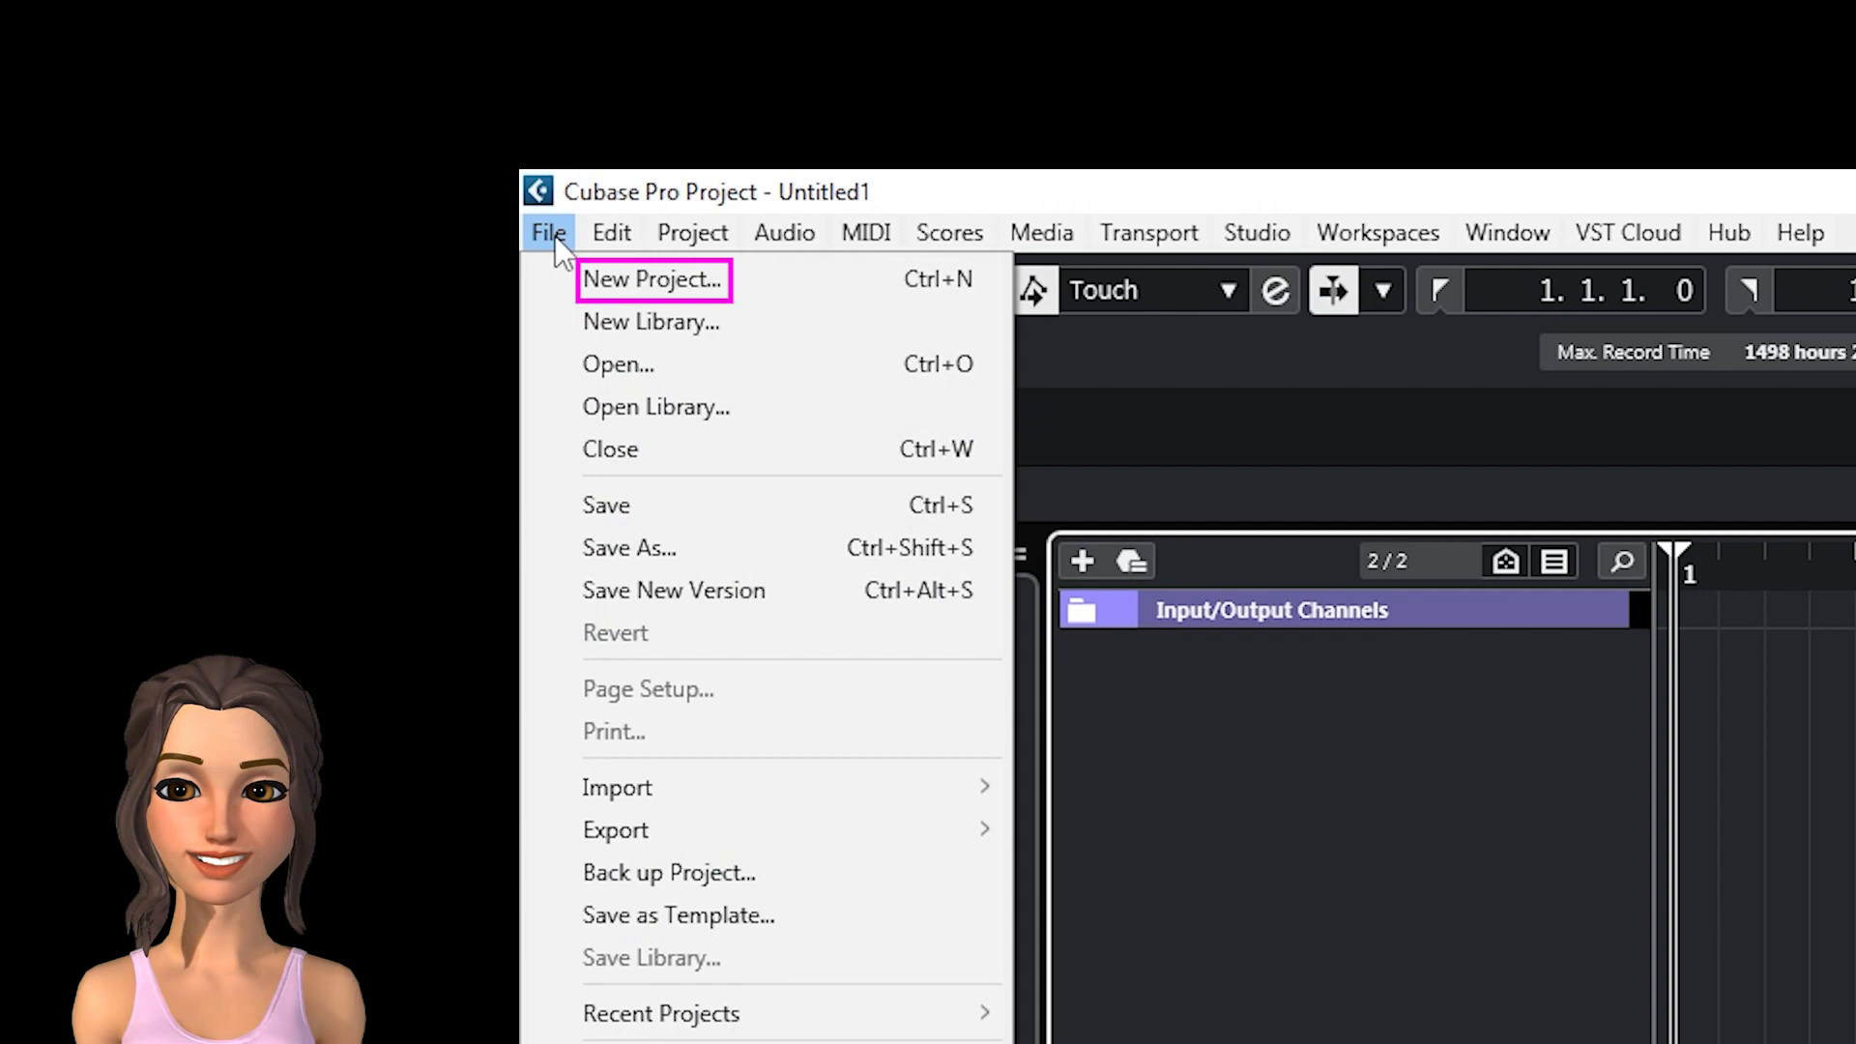
pyautogui.click(596, 274)
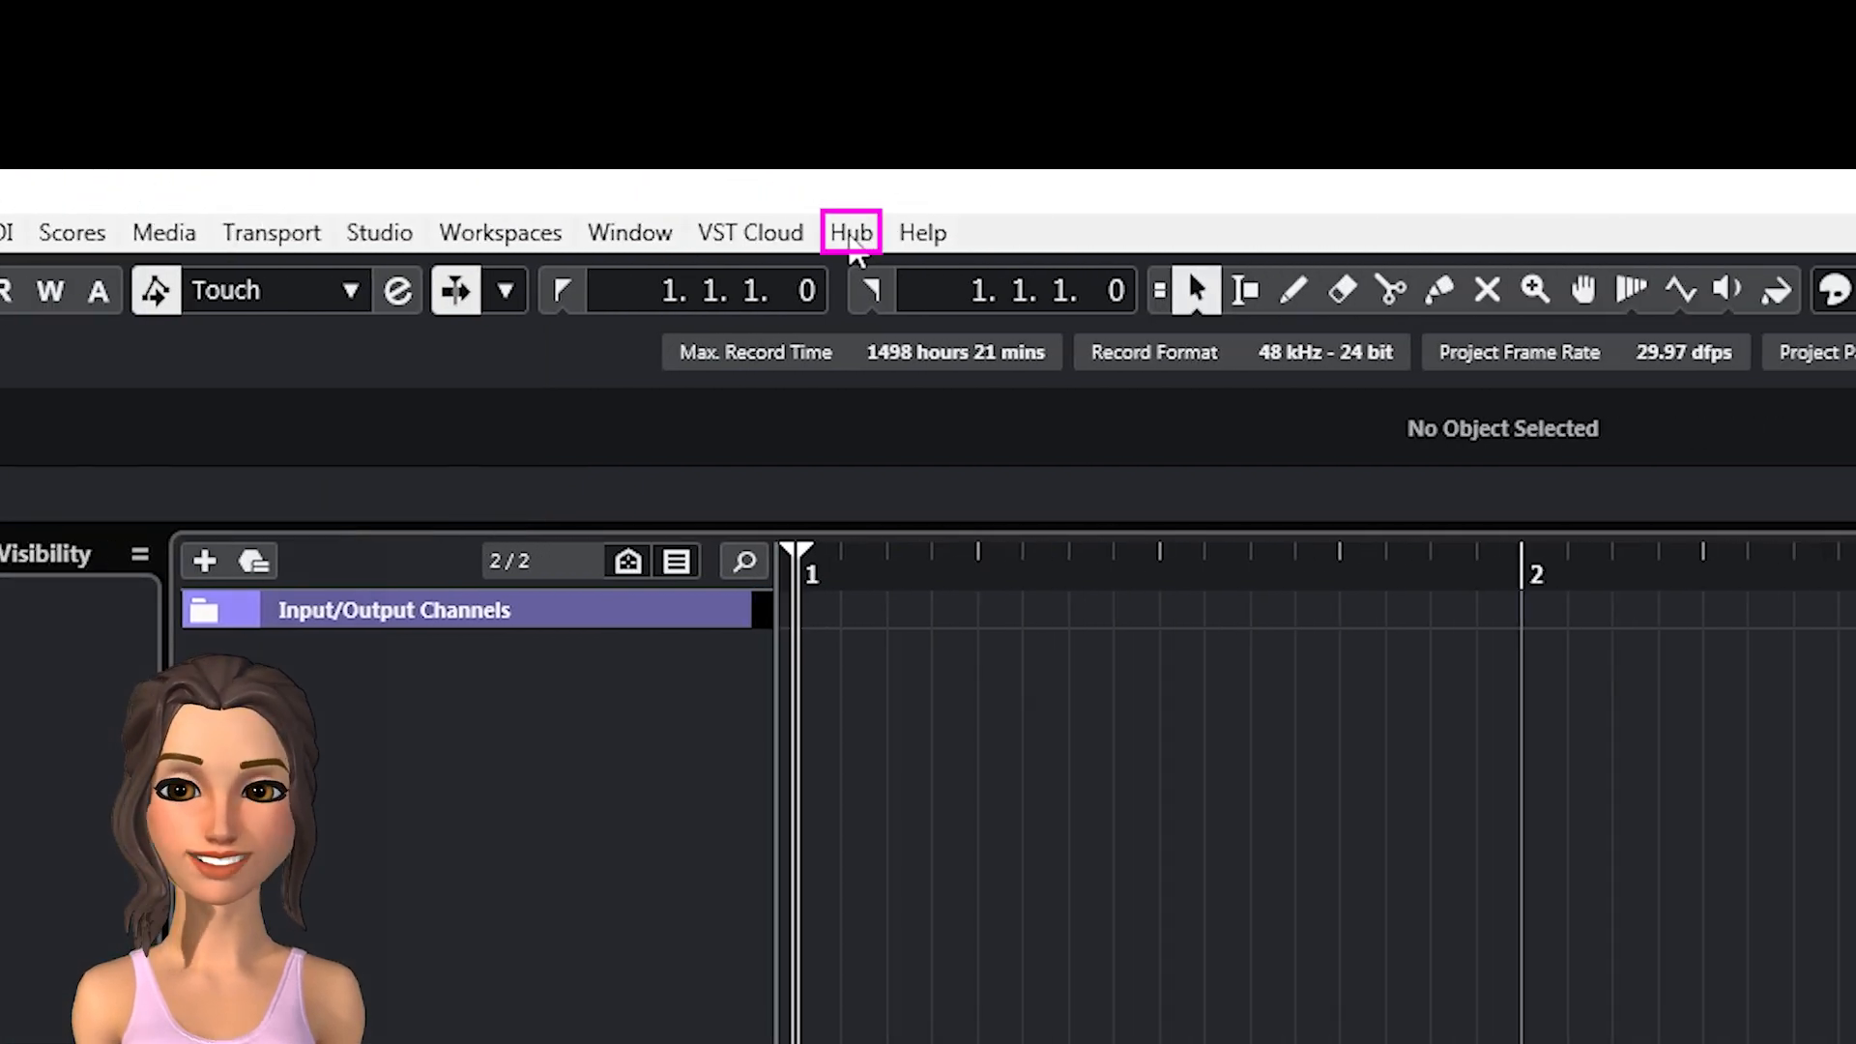
pyautogui.click(852, 242)
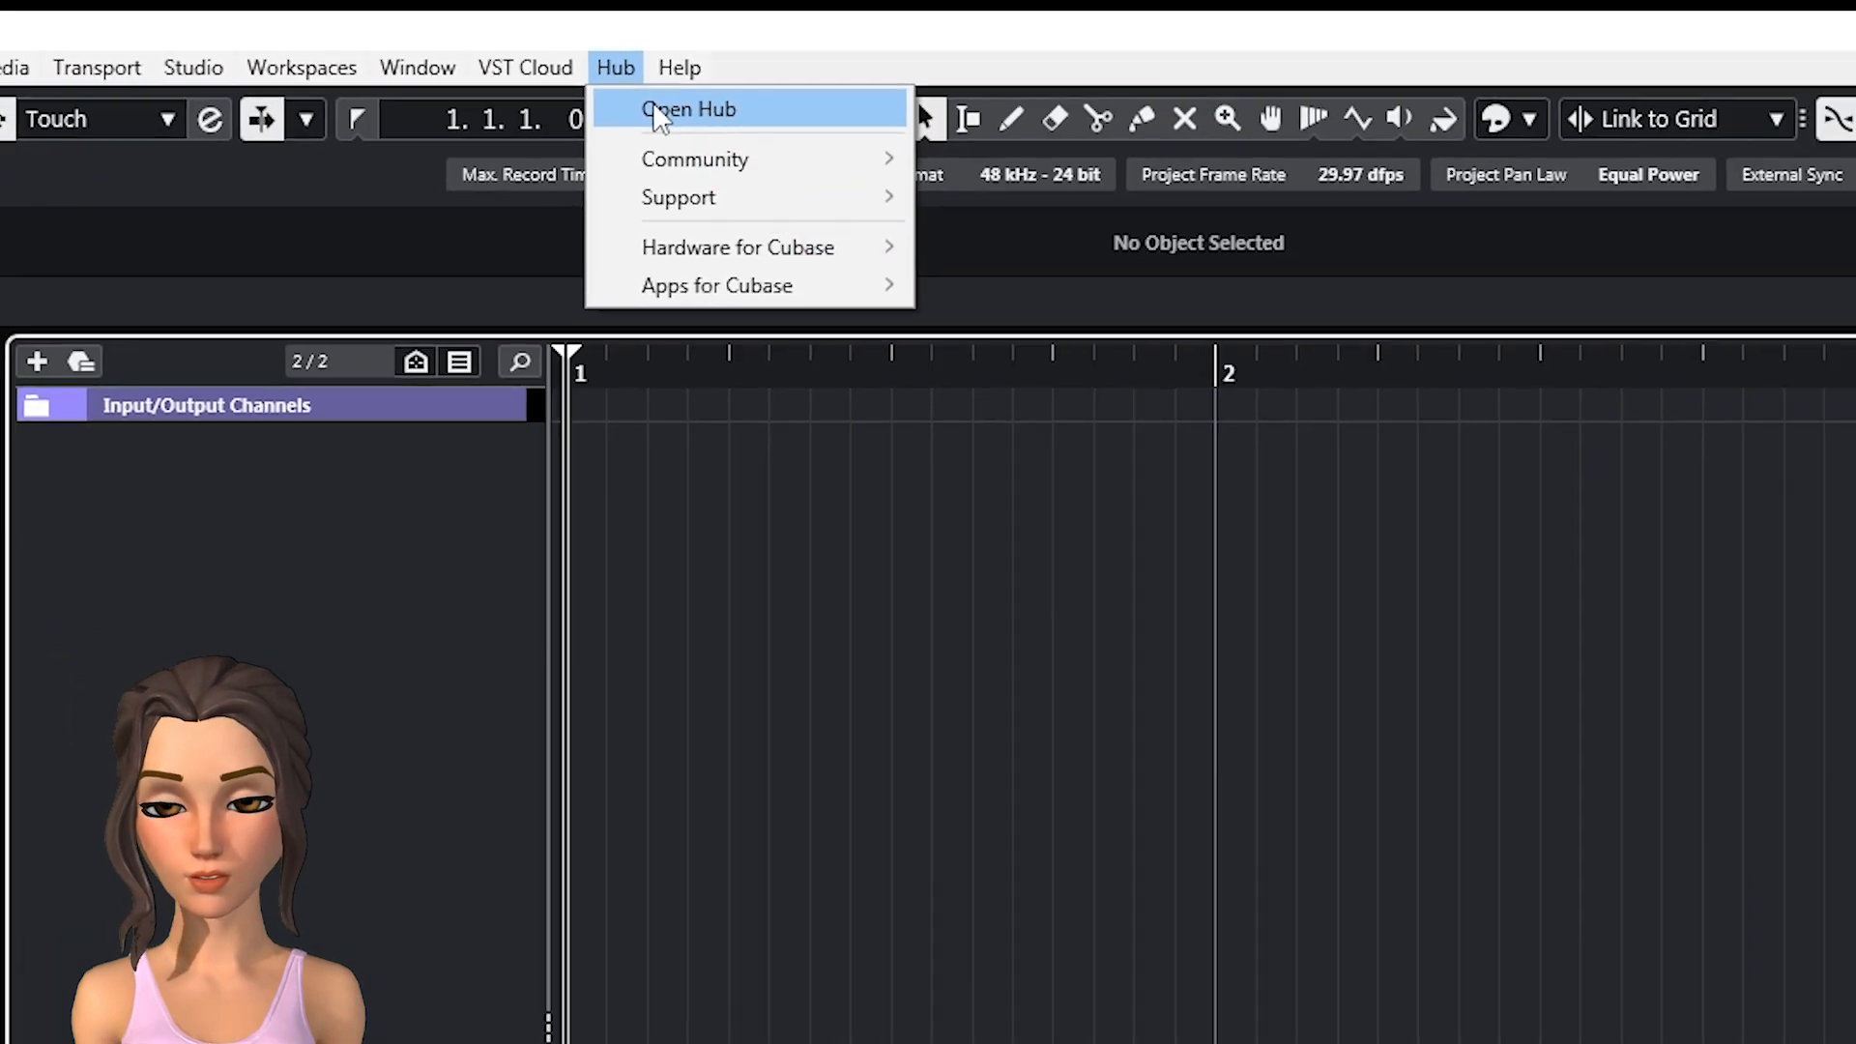
pyautogui.click(884, 280)
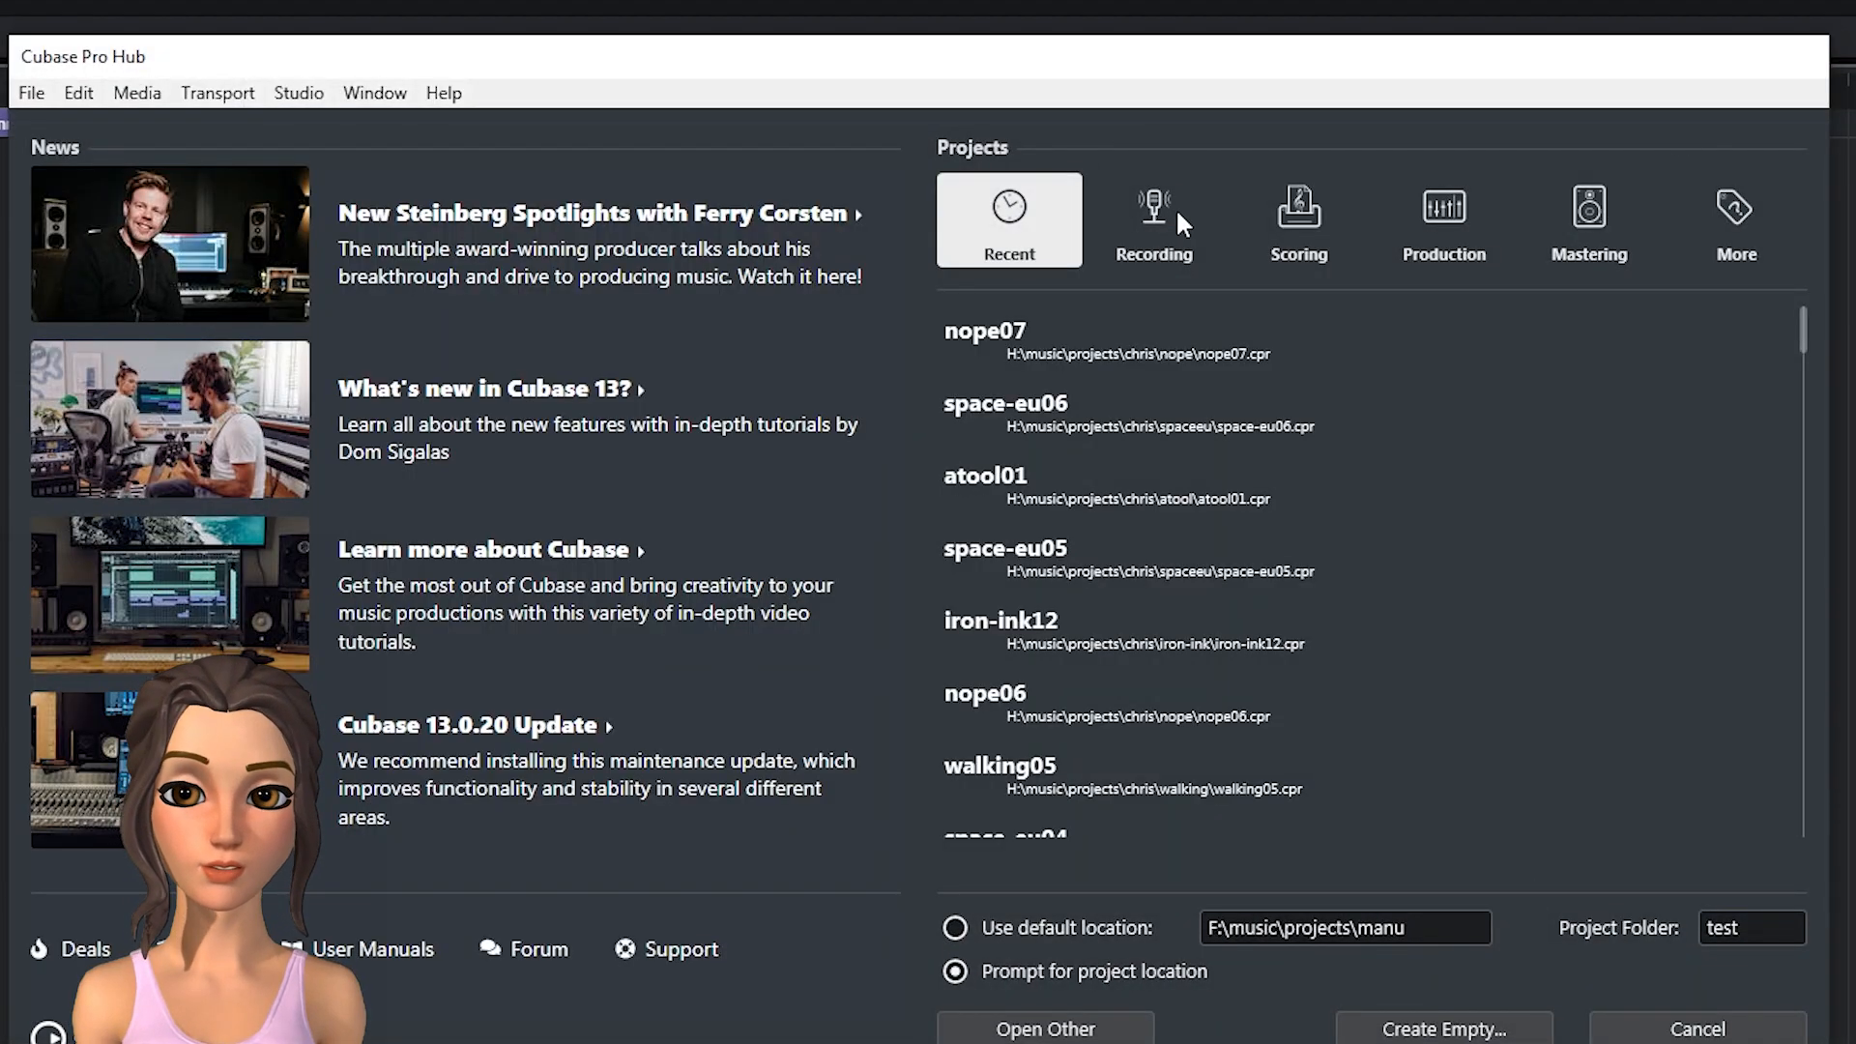
# - Browse the Recording, Scoring, Production, Mastering and More project templates in the Hub, and close it without creating a project
pyautogui.click(1178, 213)
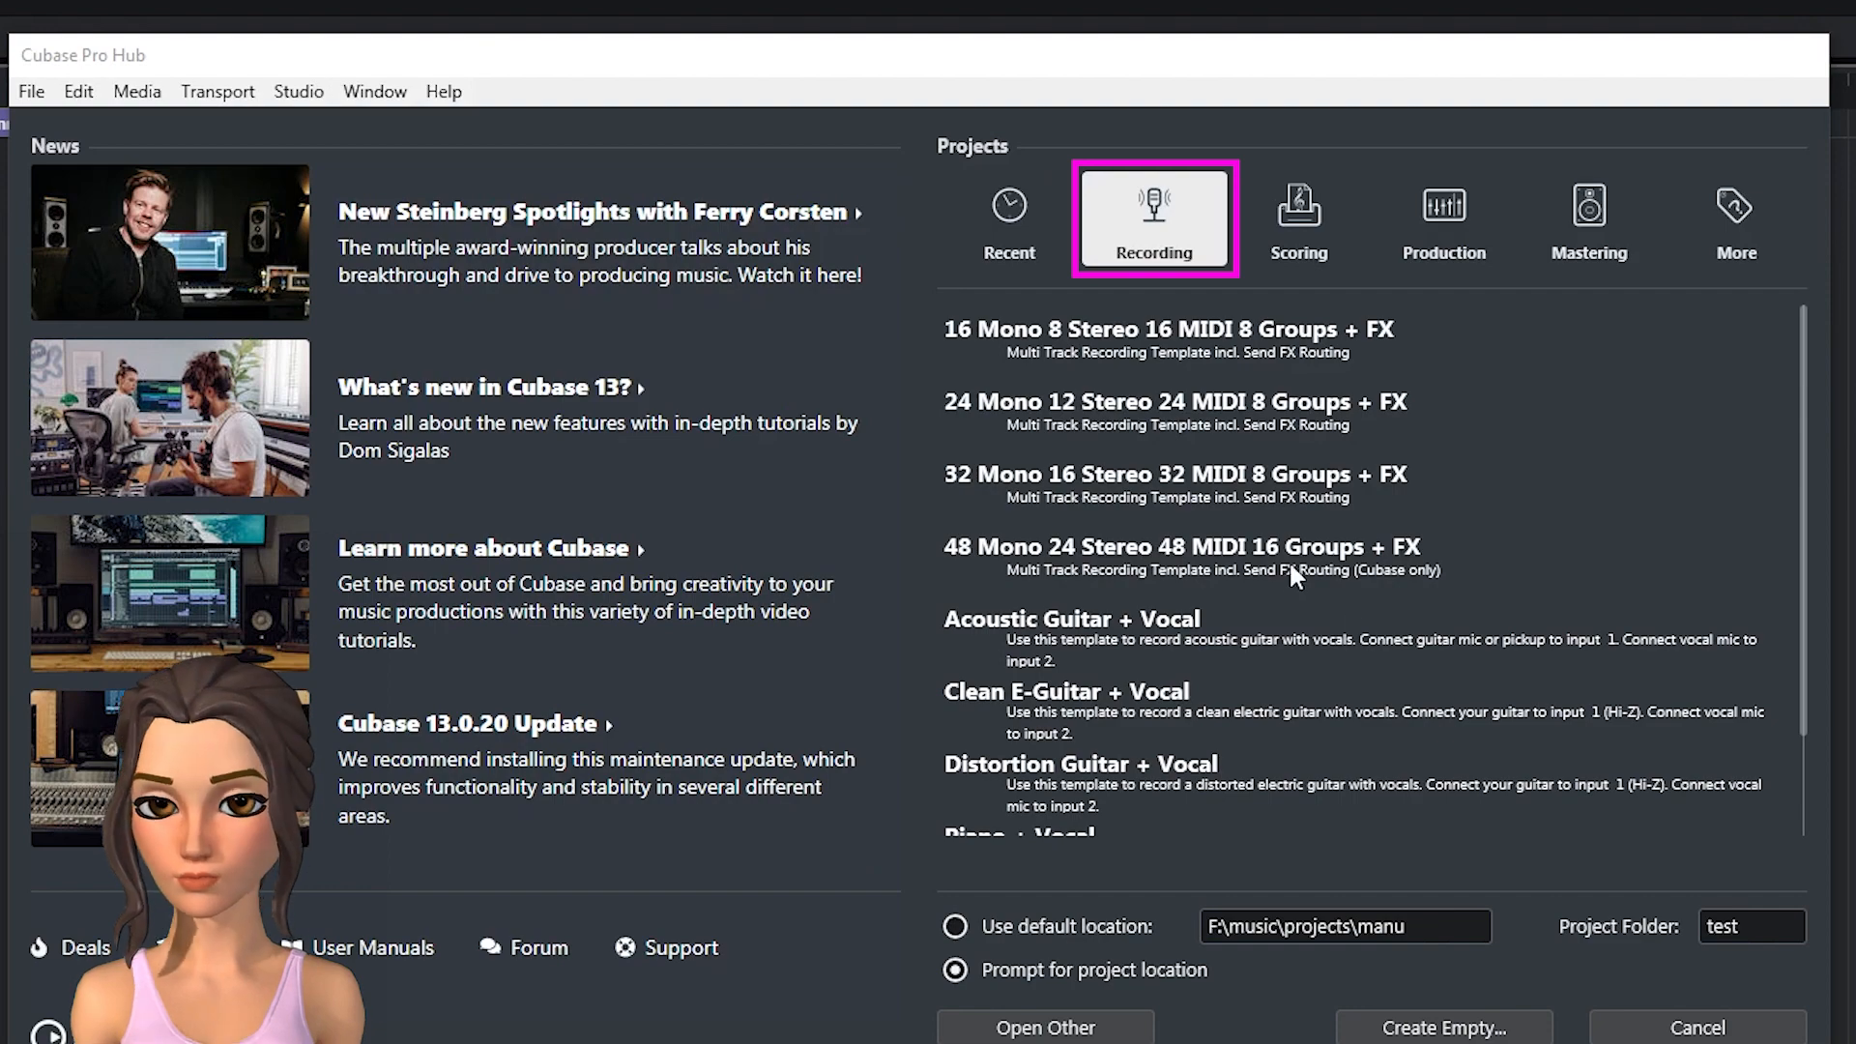
pyautogui.click(1307, 234)
pyautogui.scroll(-5, 1300, 386)
pyautogui.scroll(5, 1296, 421)
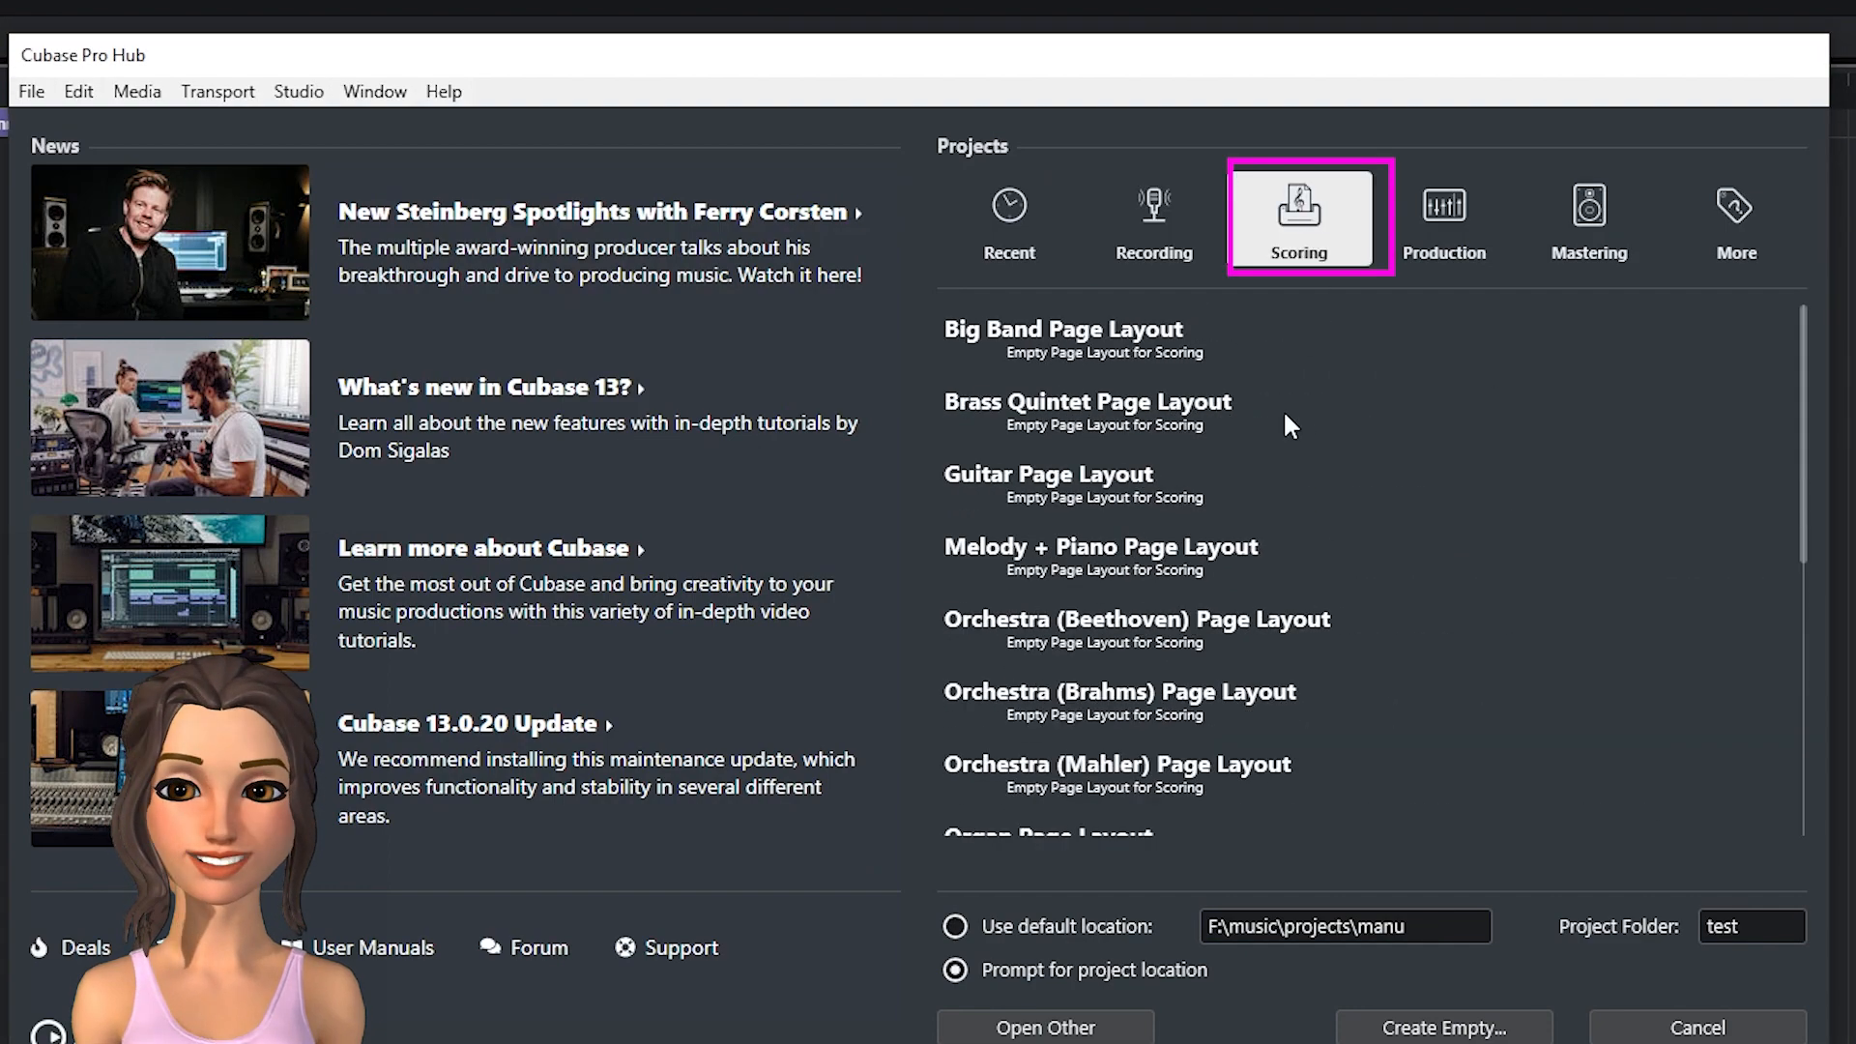
pyautogui.click(1444, 222)
pyautogui.scroll(-4, 1363, 397)
pyautogui.scroll(4, 1363, 397)
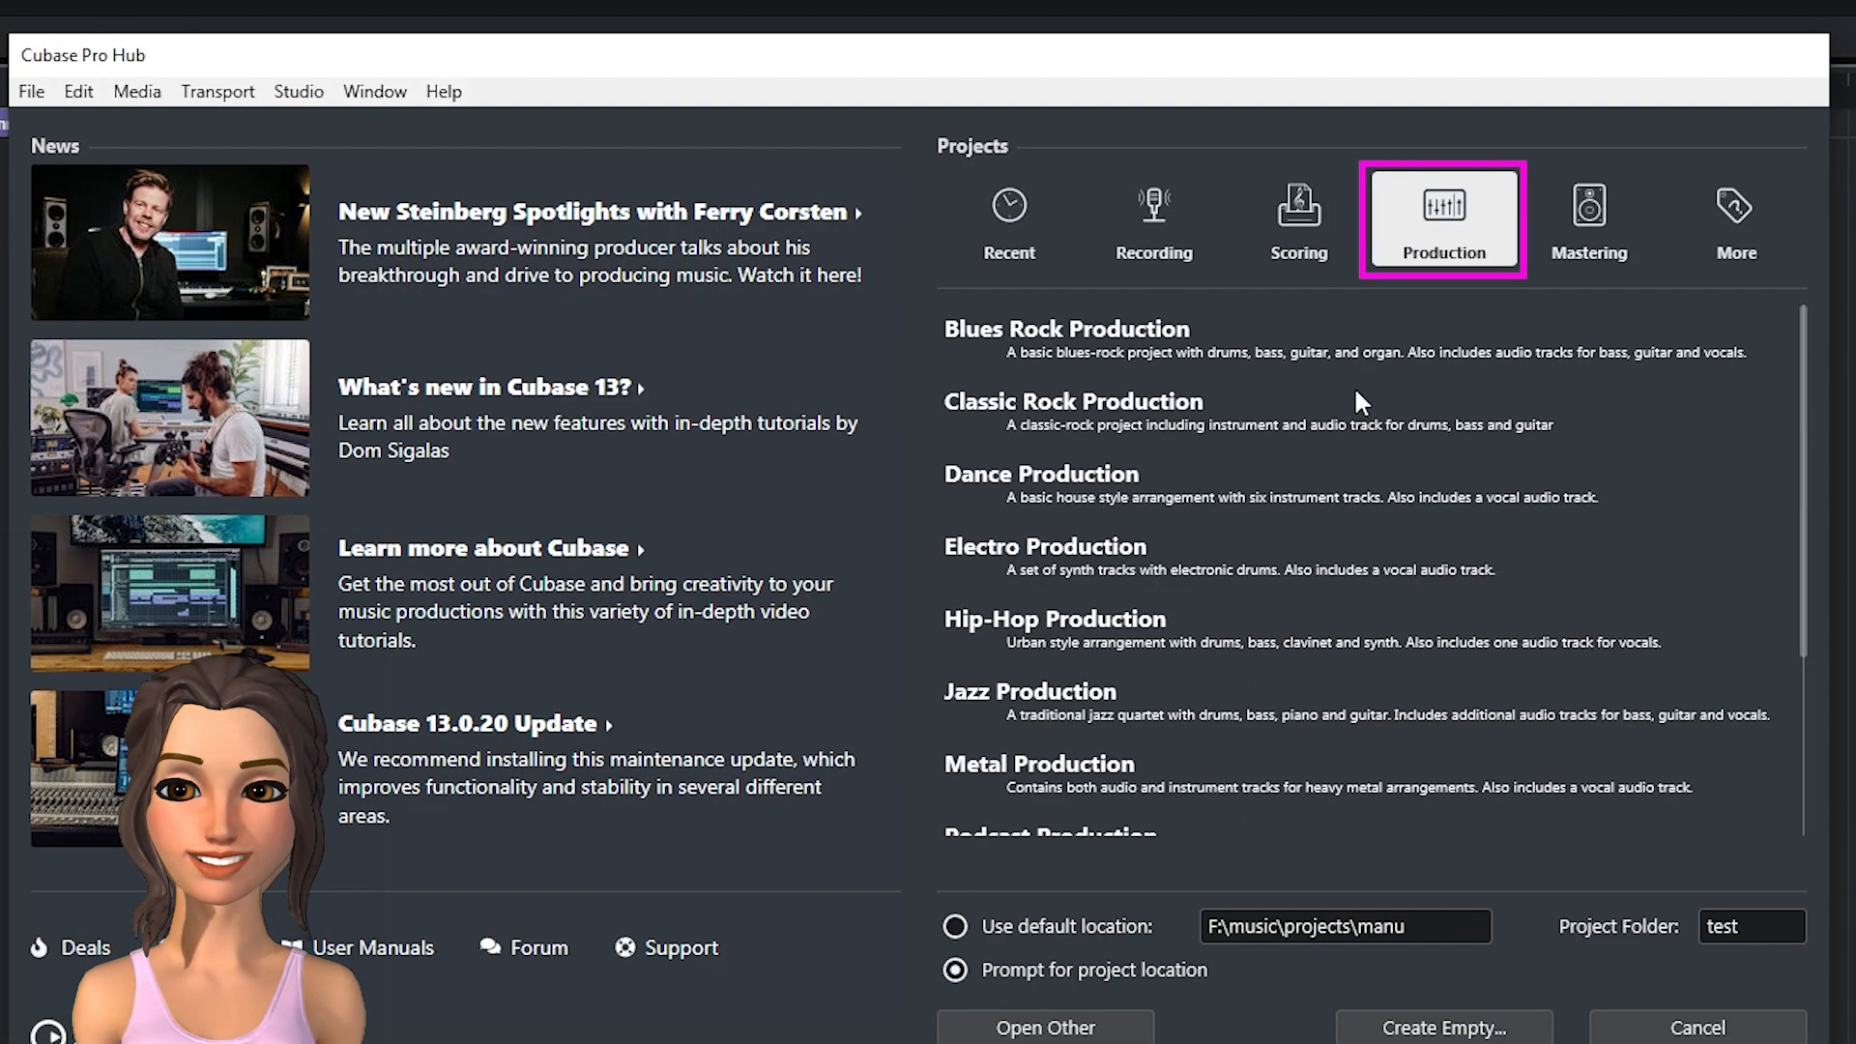
pyautogui.click(1591, 237)
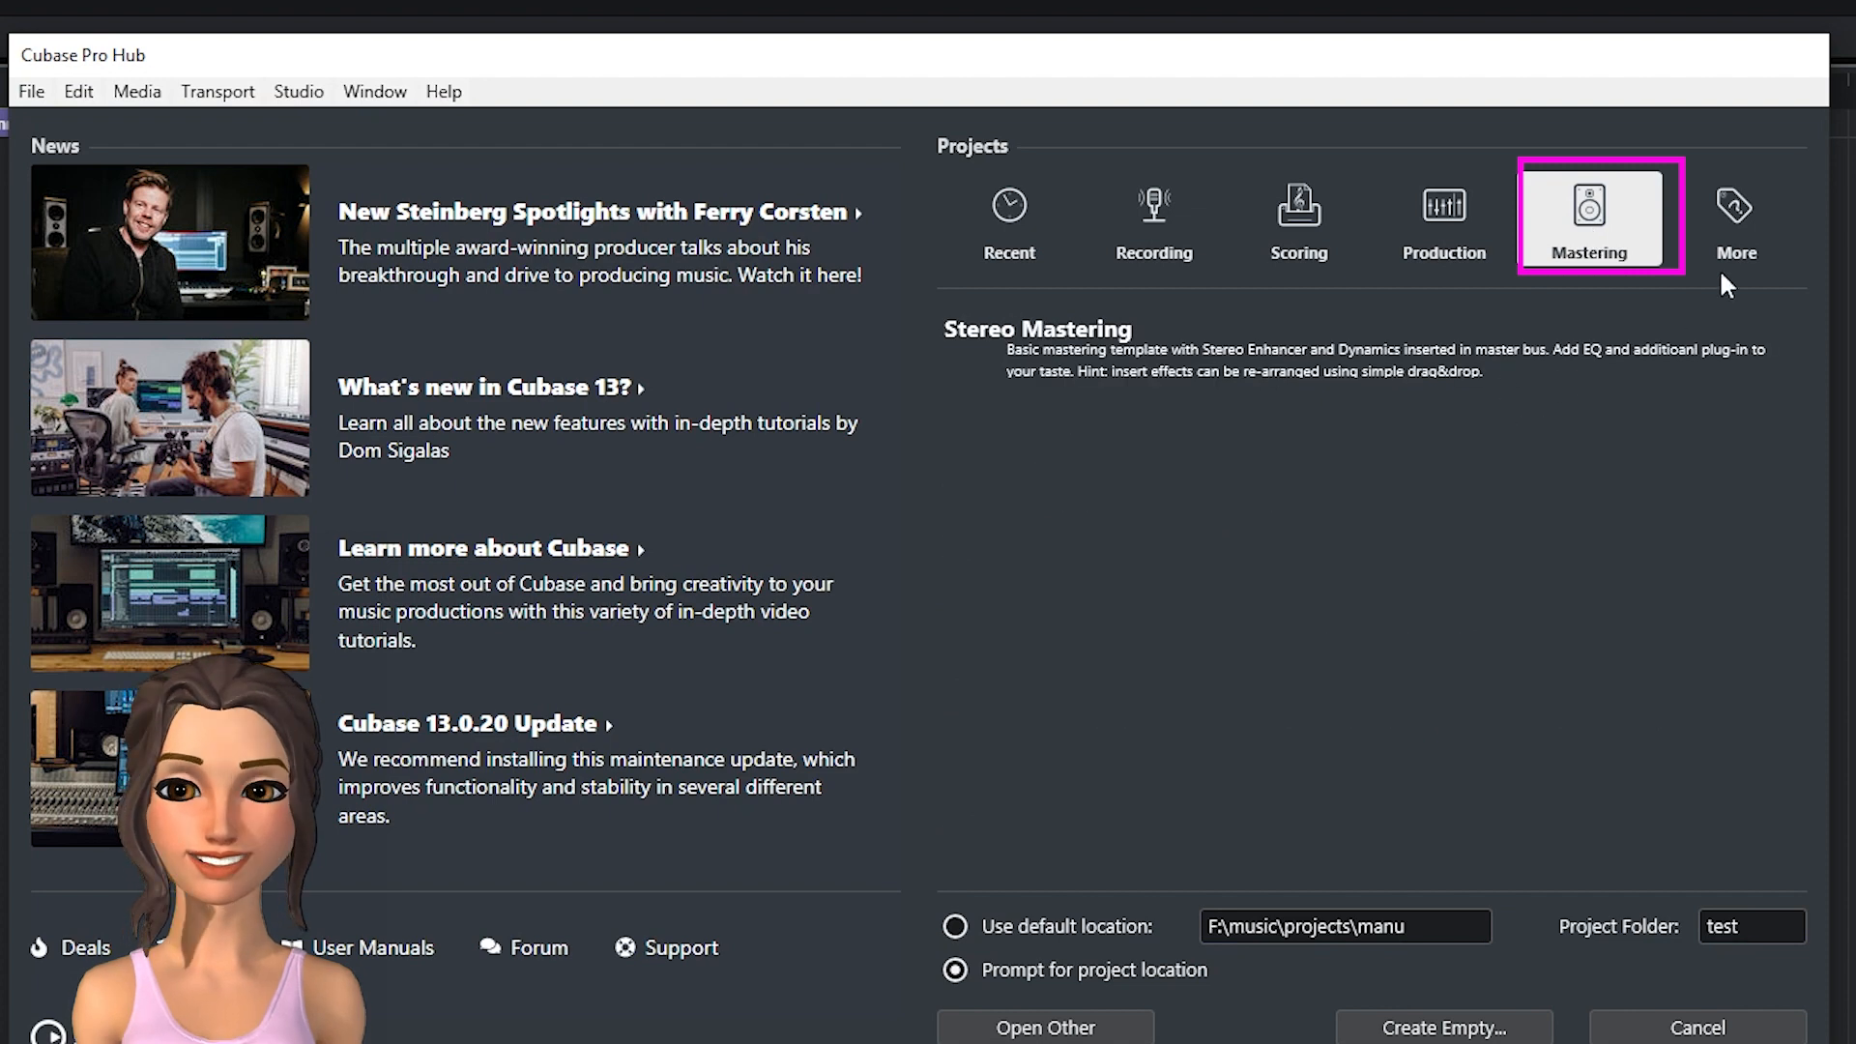
pyautogui.click(1736, 211)
pyautogui.scroll(-1, 1253, 428)
pyautogui.scroll(1, 1250, 418)
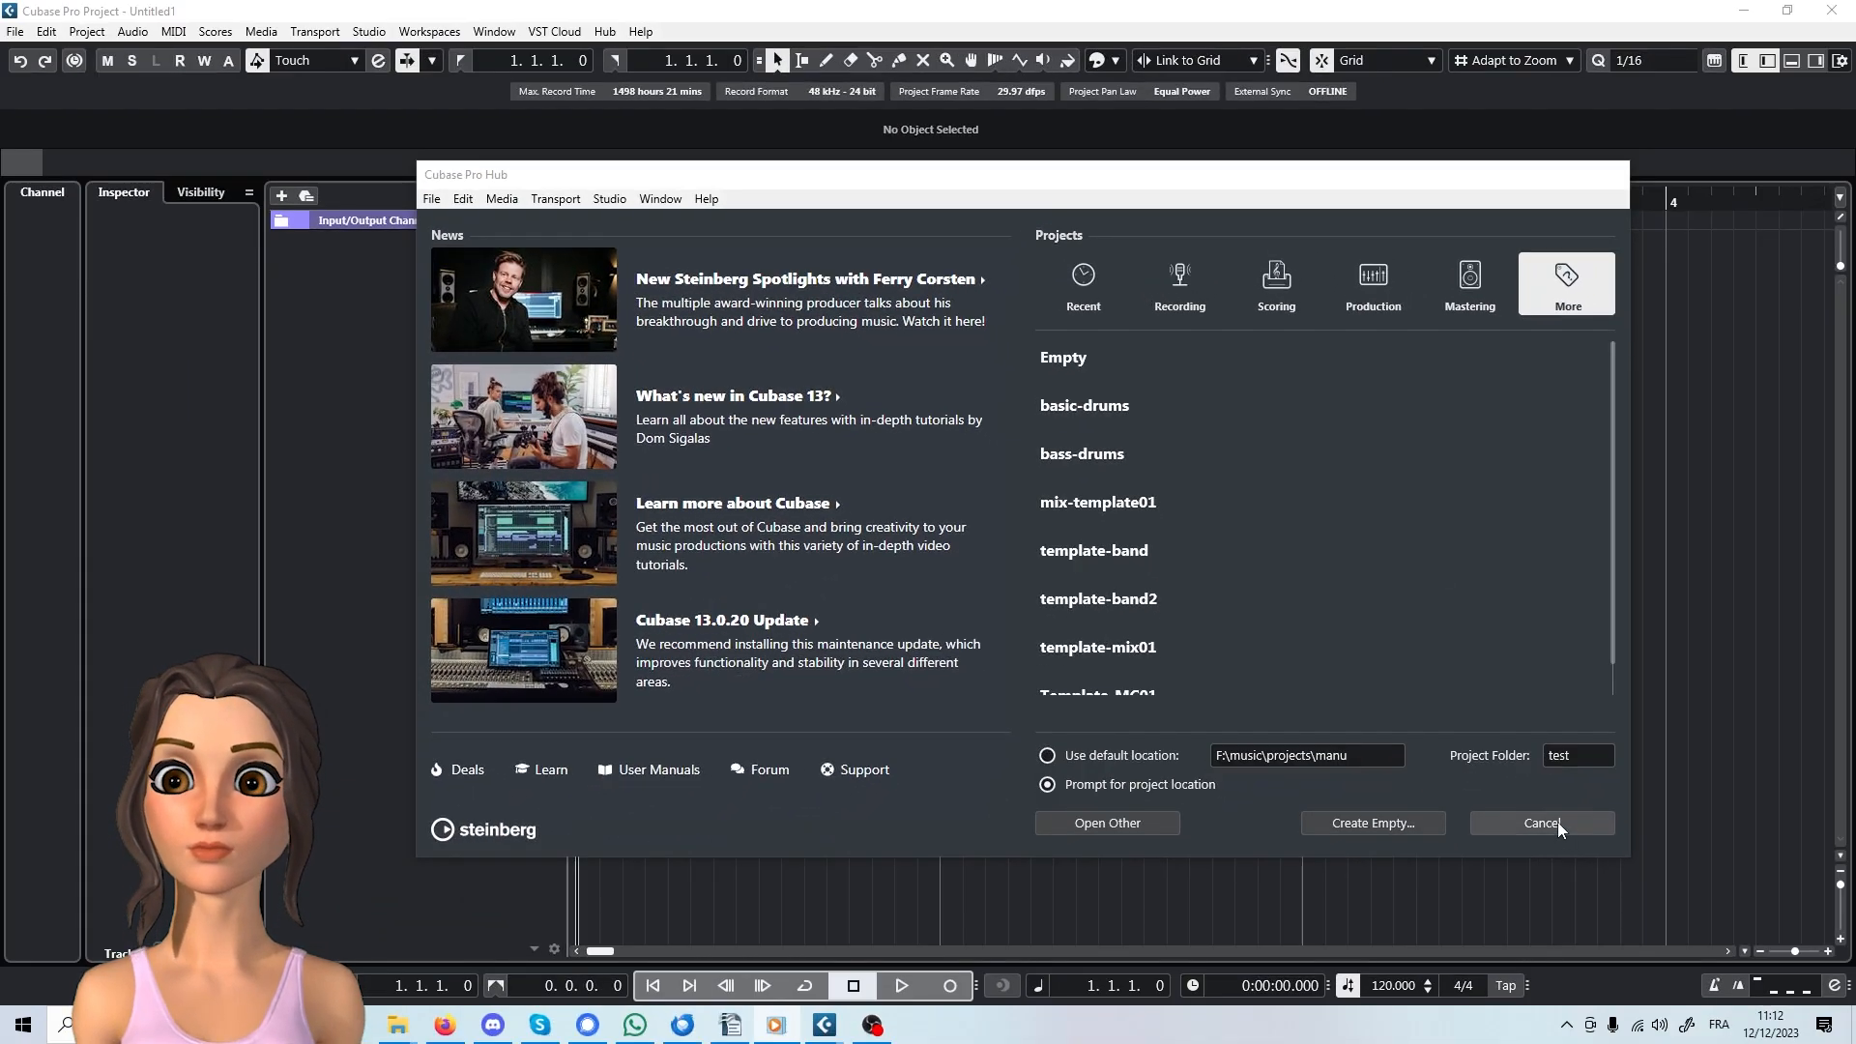
pyautogui.click(1558, 821)
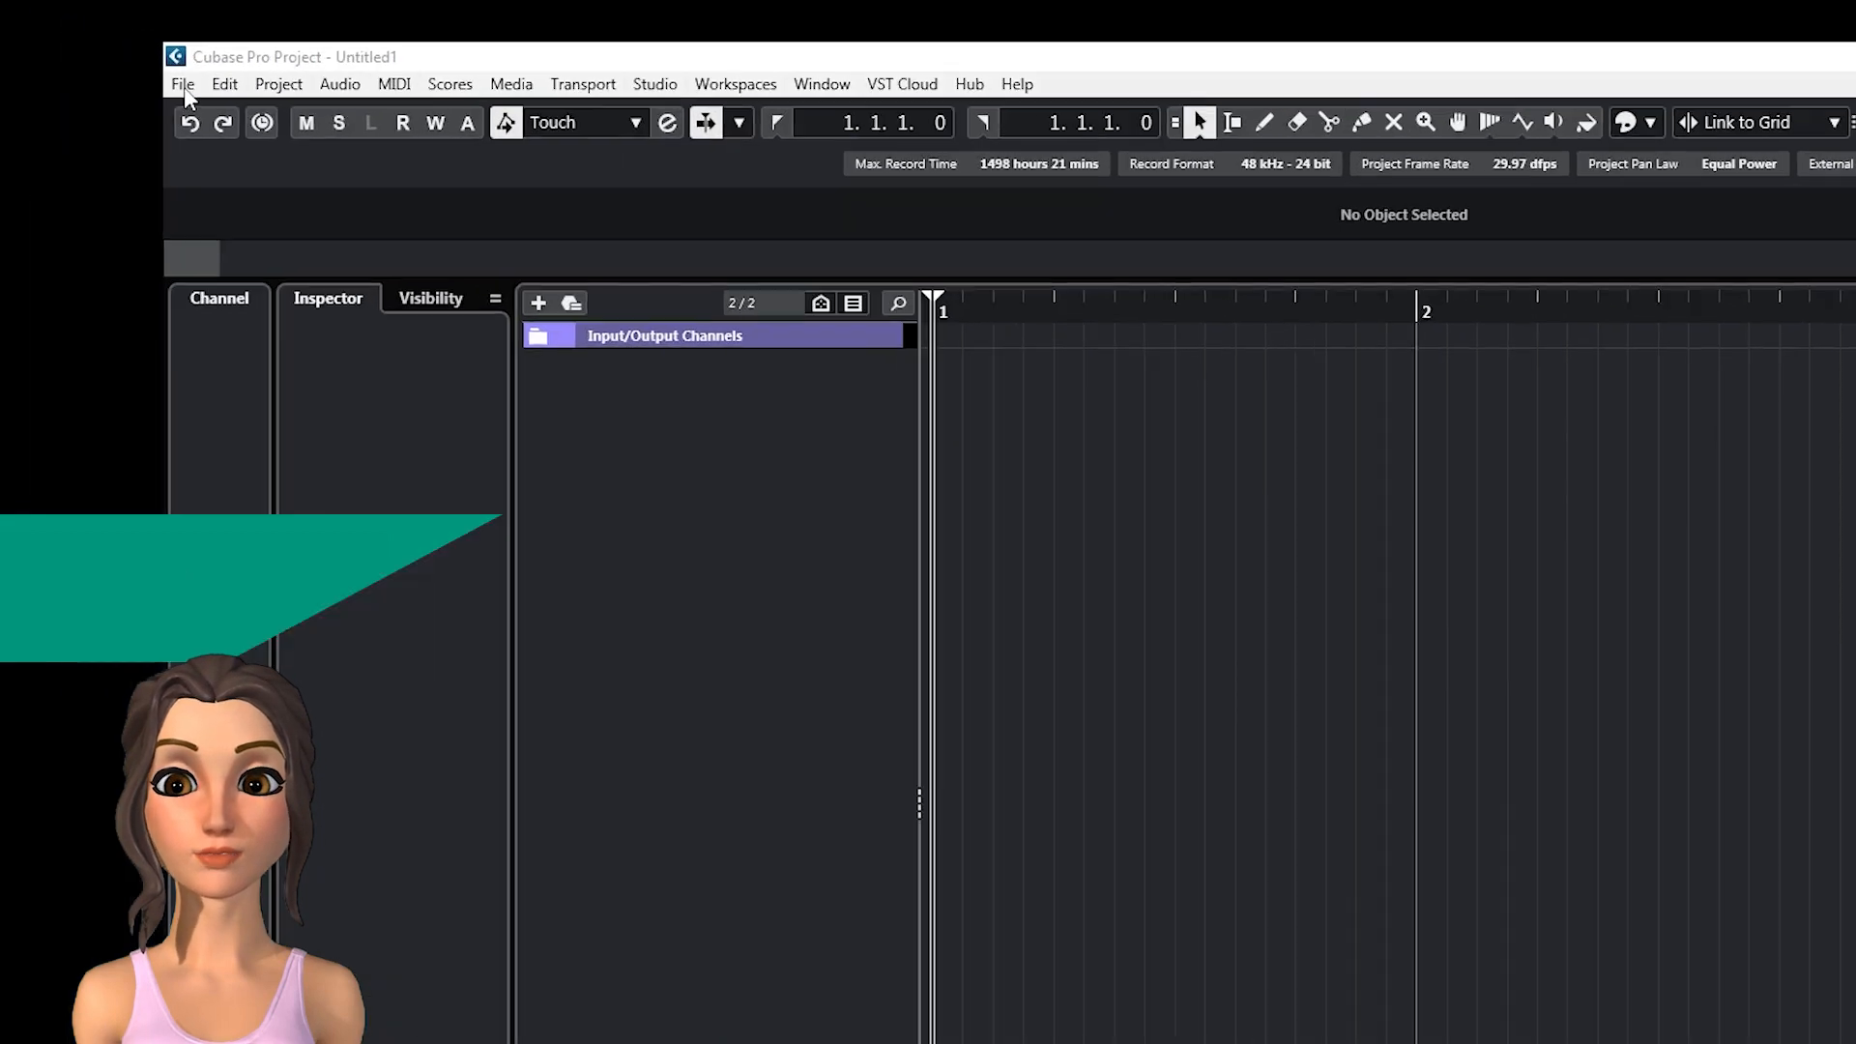
# - Save the untitled project under the name rock-project
pyautogui.click(15, 31)
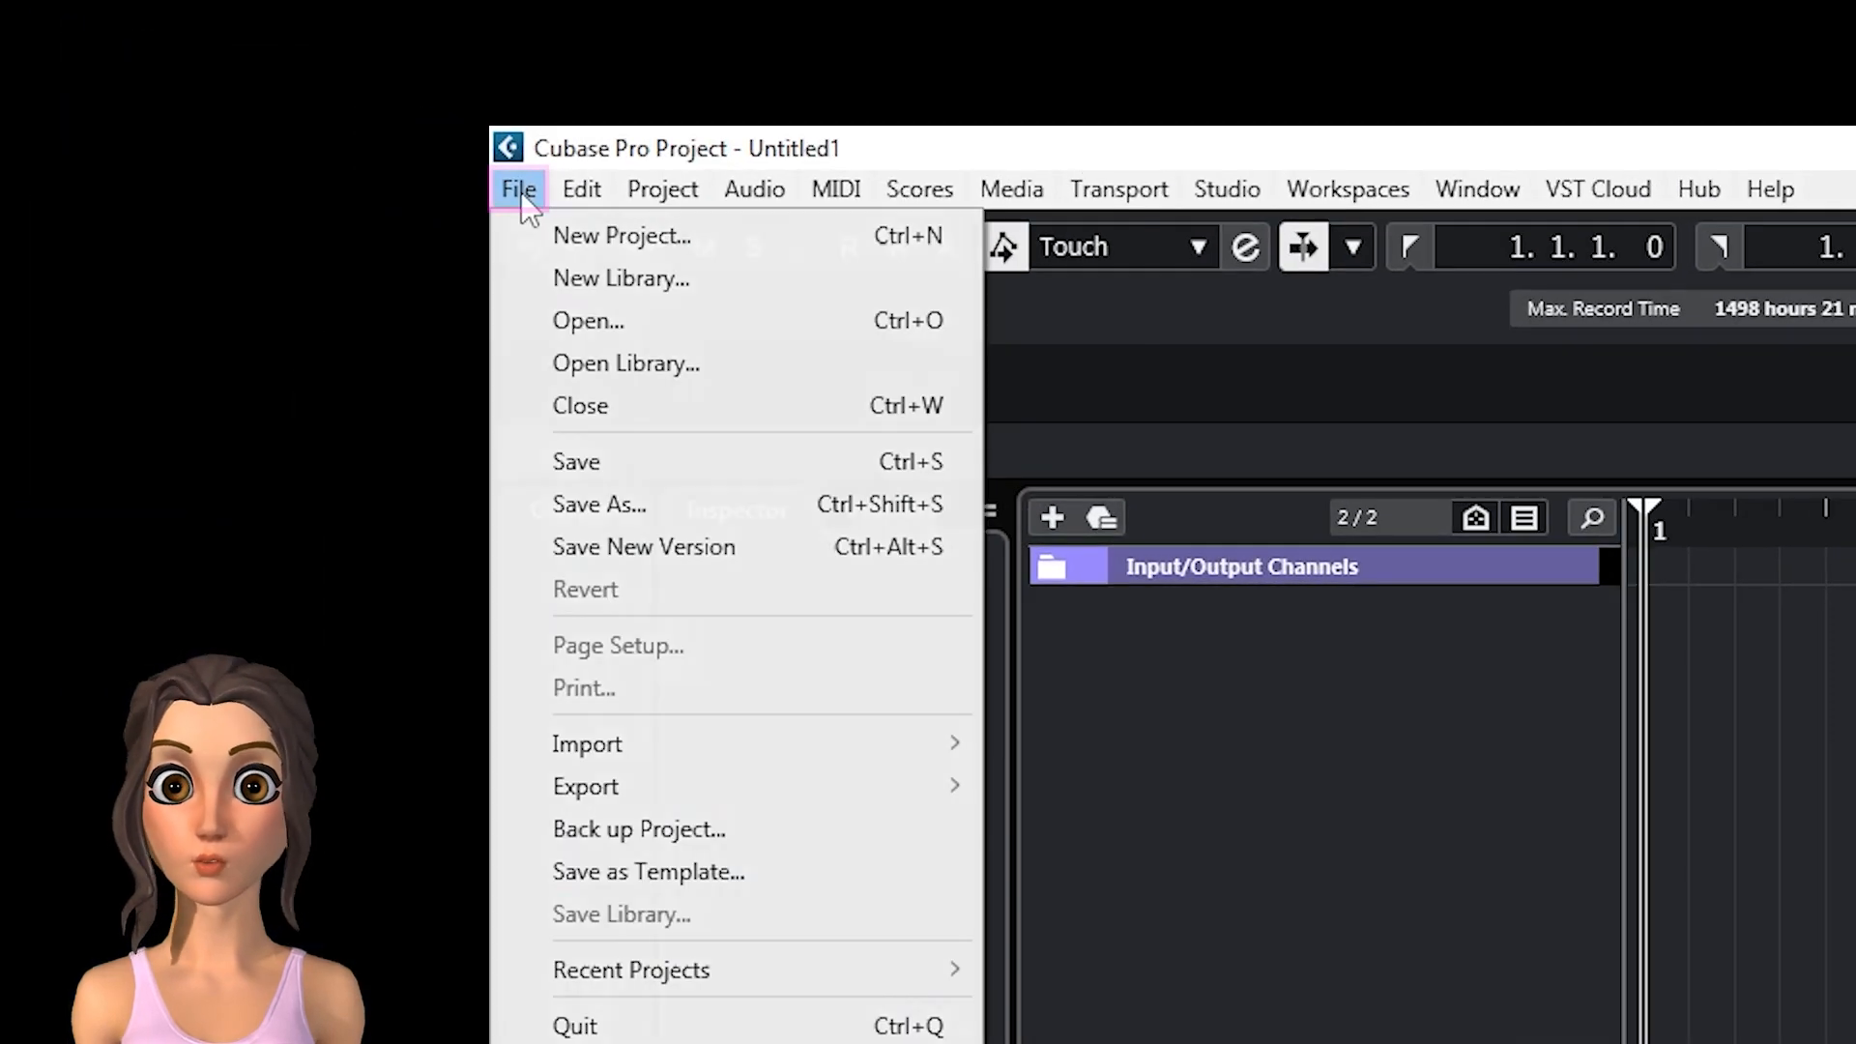
pyautogui.click(656, 517)
pyautogui.click(1118, 302)
pyautogui.doubleClick(977, 501)
pyautogui.write('rock-project')
pyautogui.press('Return')
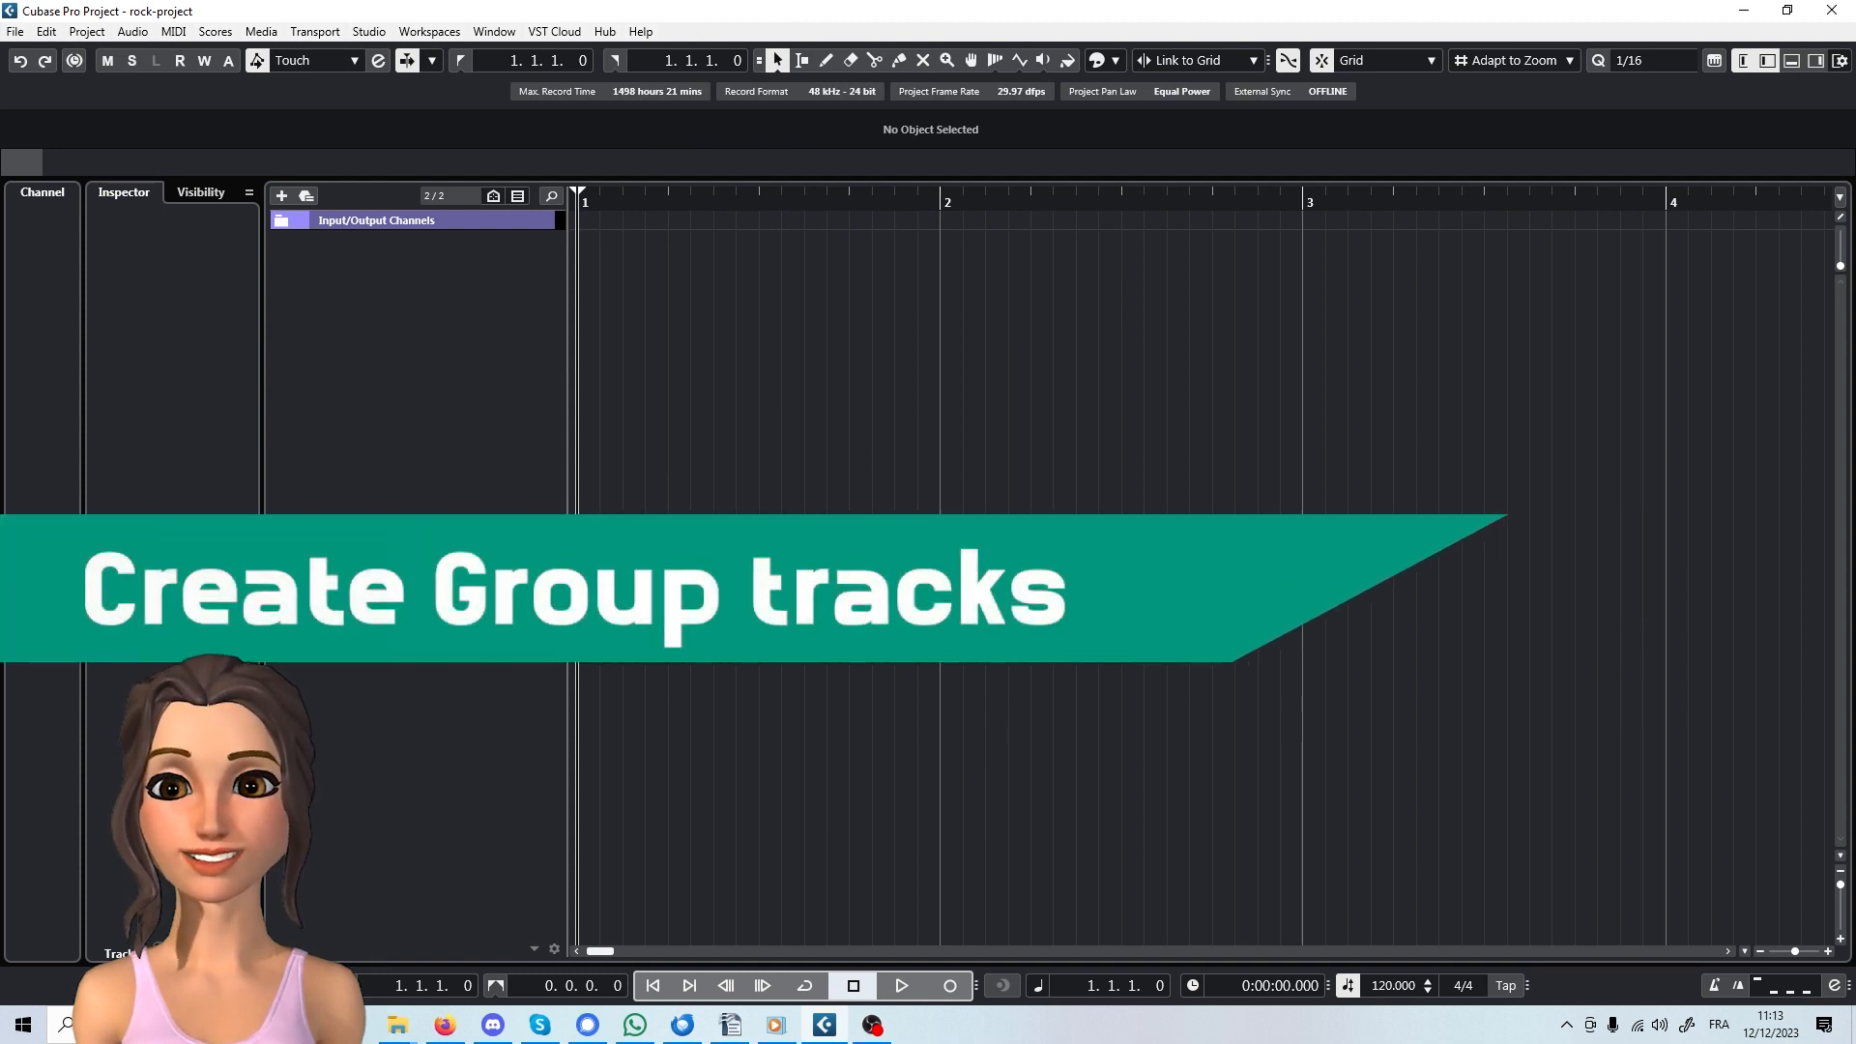
# - Add stereo group tracks named guitar, bass, drums, synth and vocals below the Input/Output Channels, routed to Stereo Out
pyautogui.hotkey('alt', 'Tab')
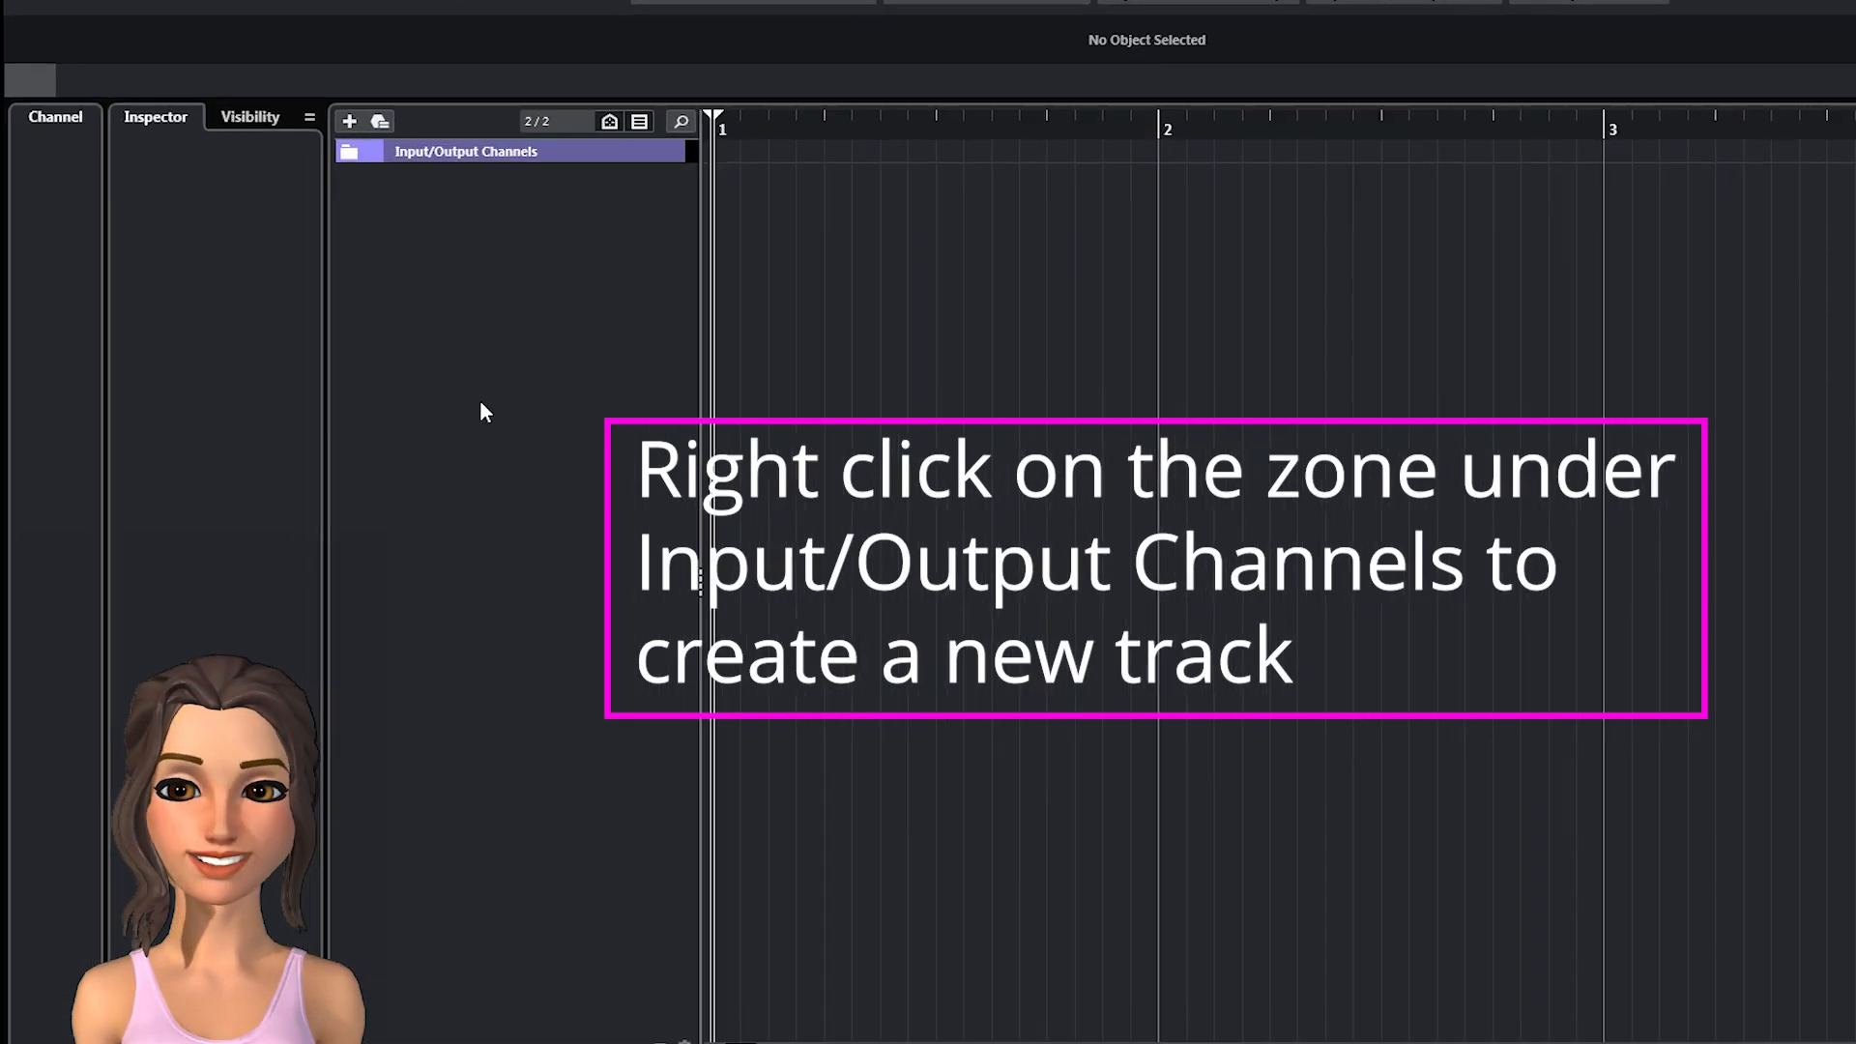
pyautogui.rightClick(642, 364)
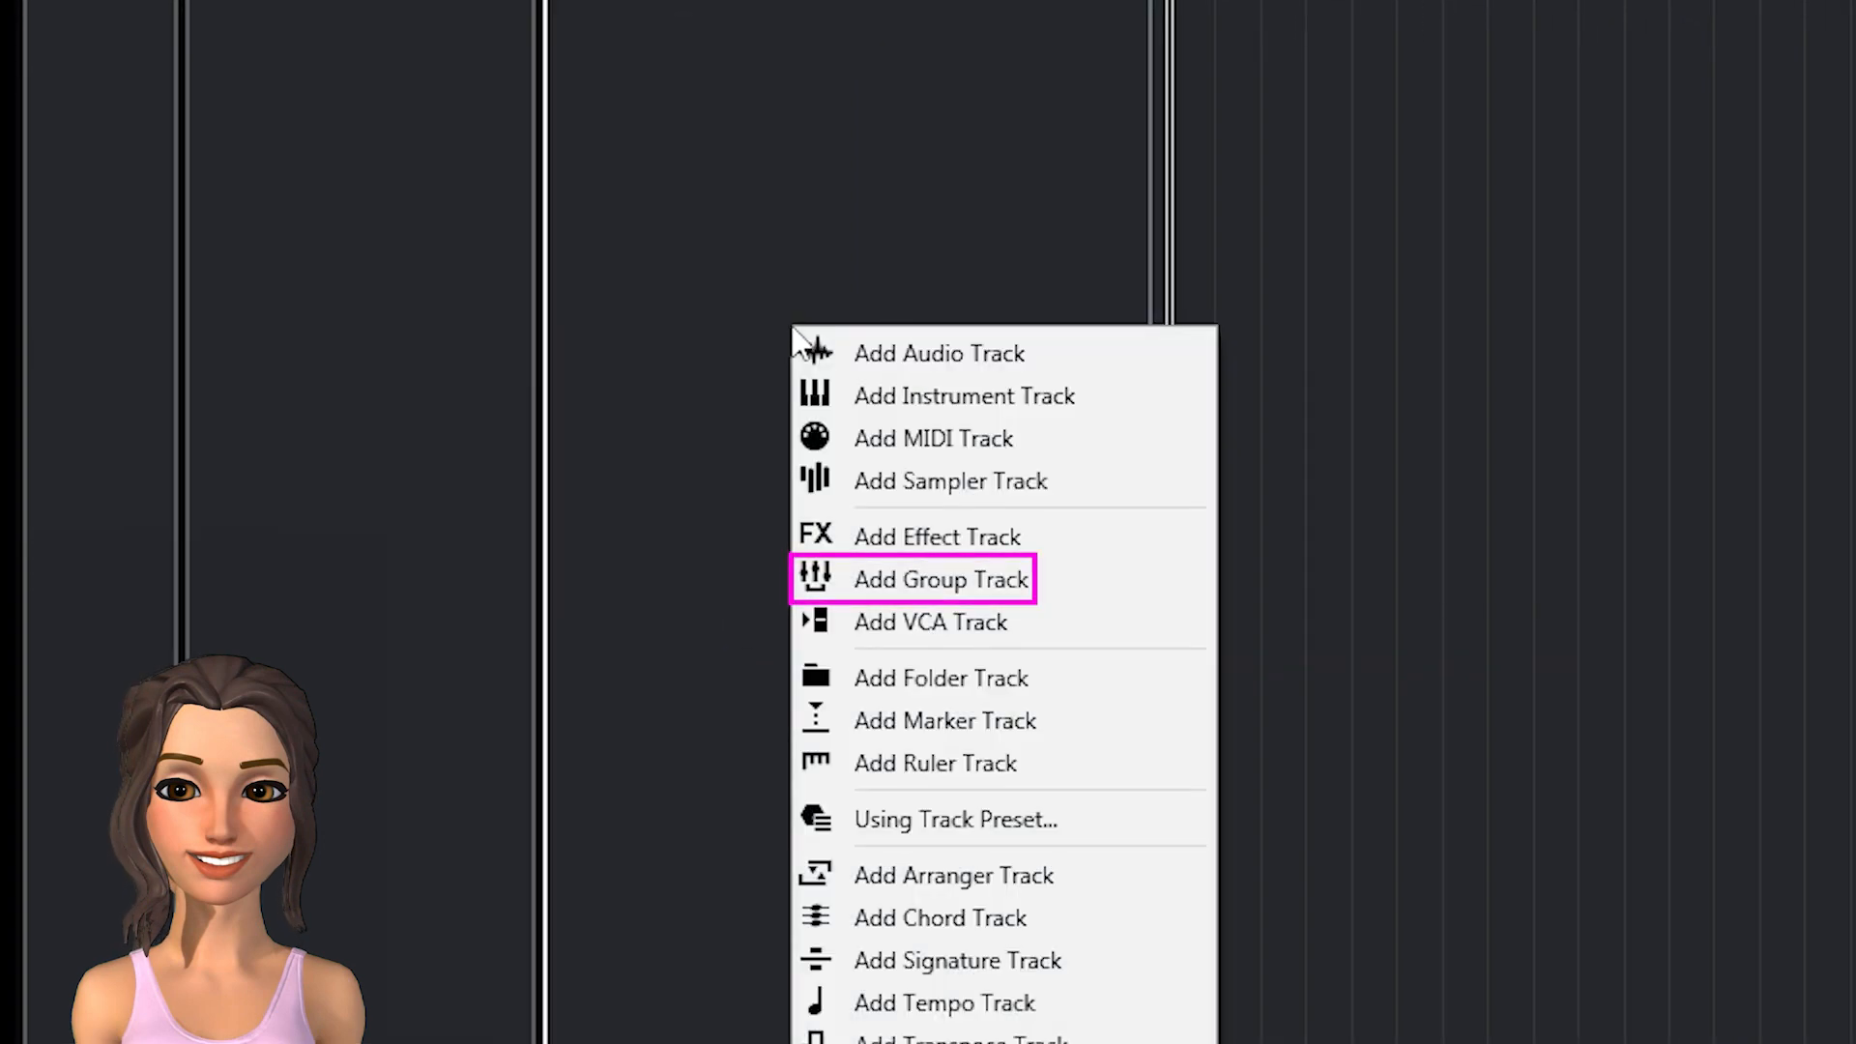
pyautogui.click(967, 578)
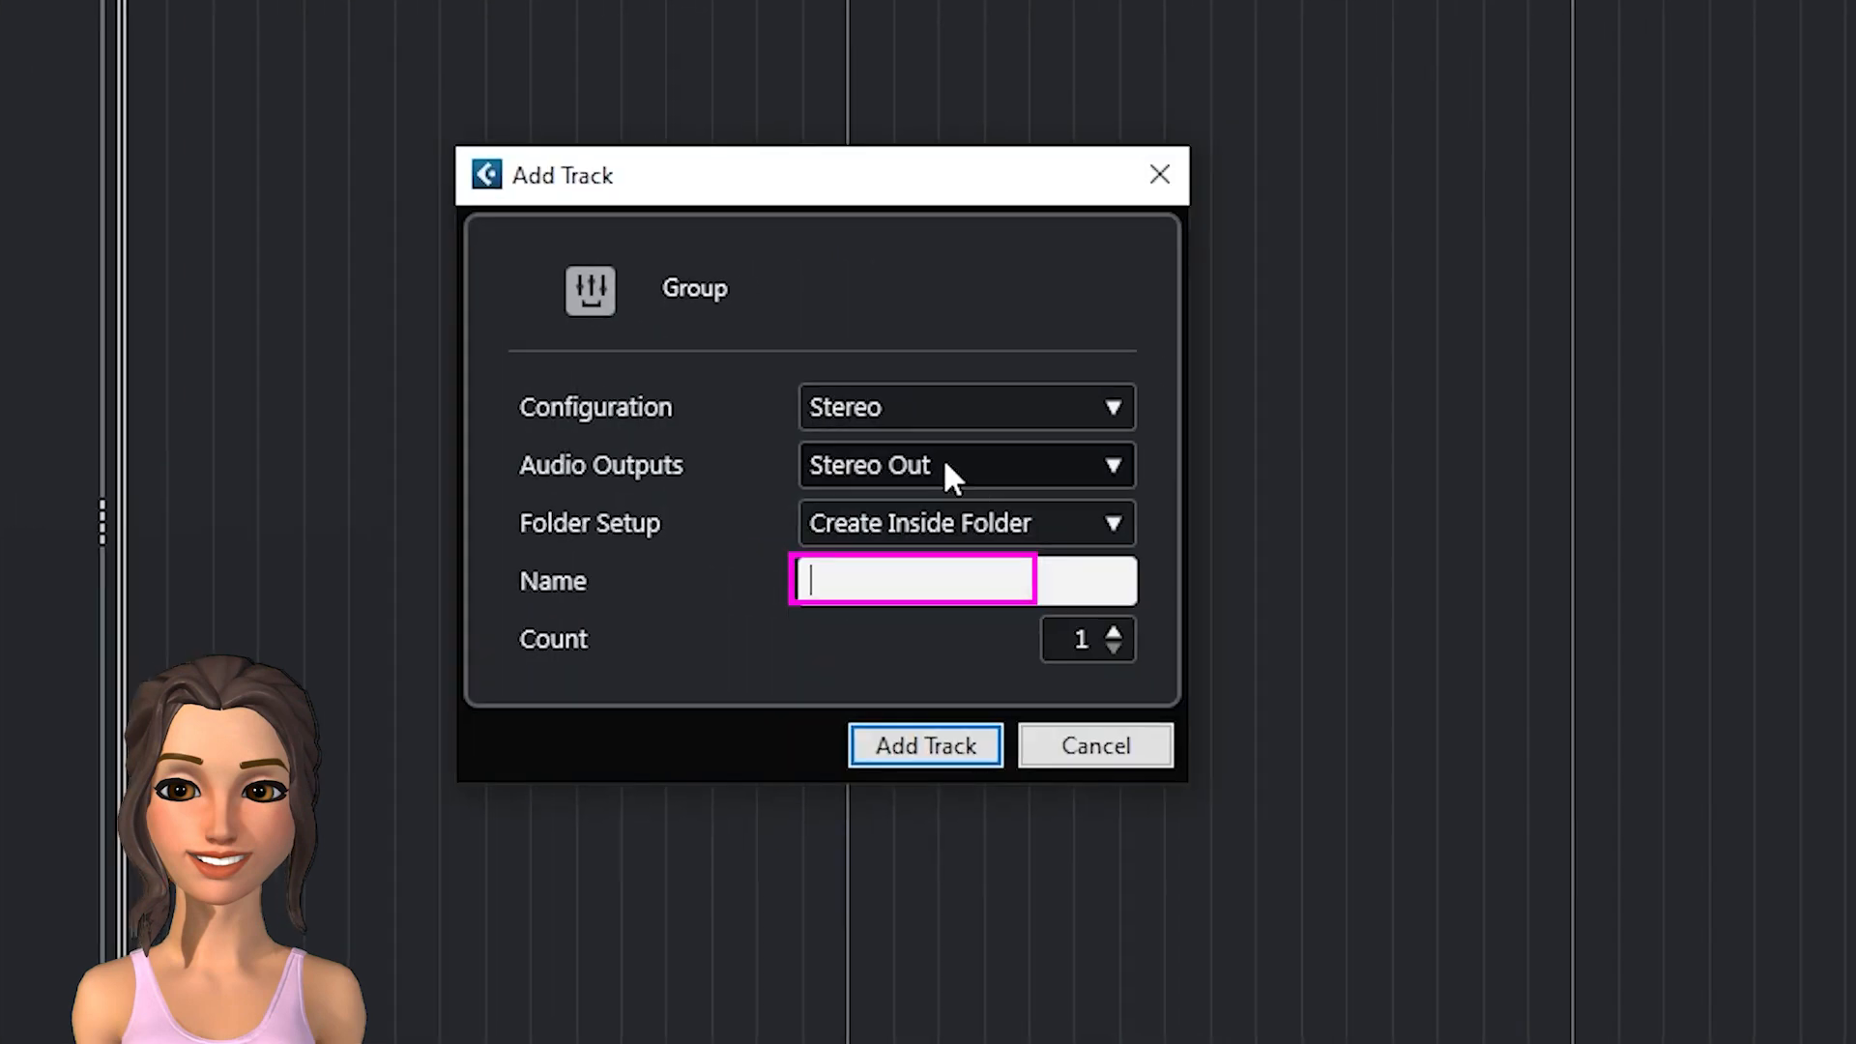
pyautogui.write('qui')
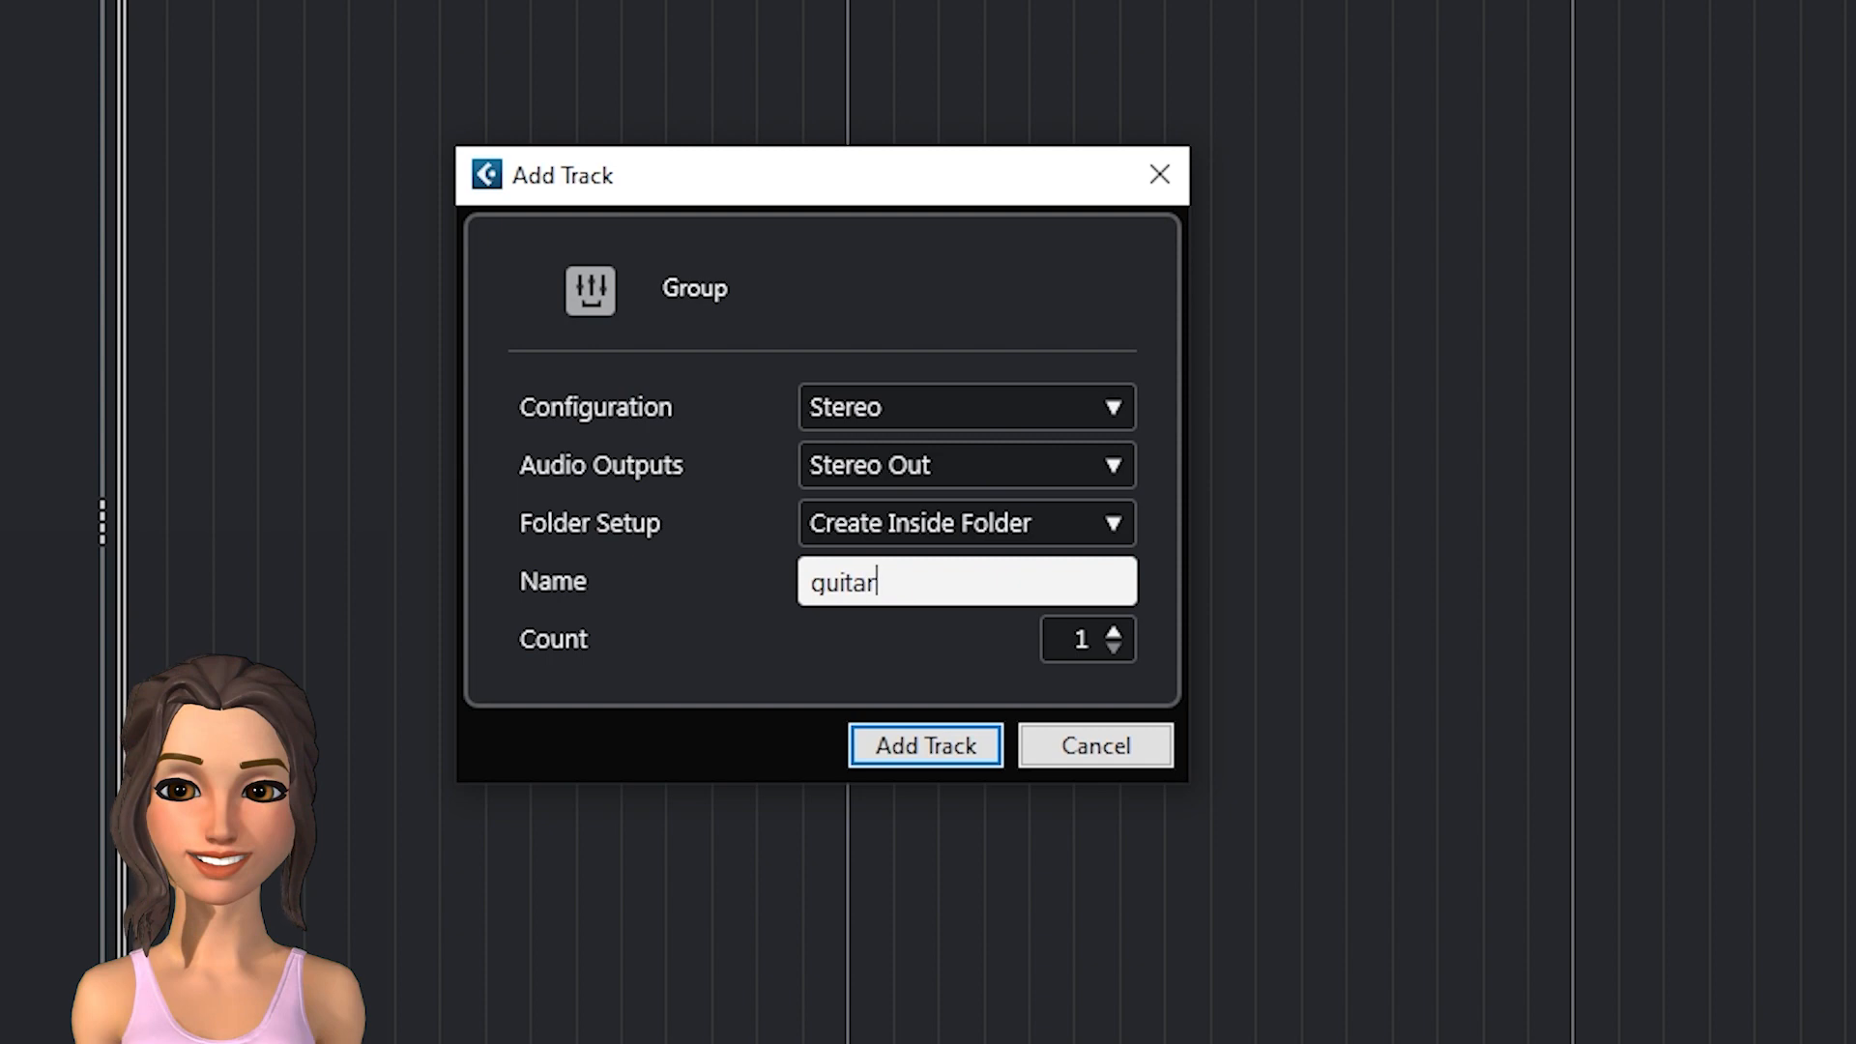
pyautogui.press('Return')
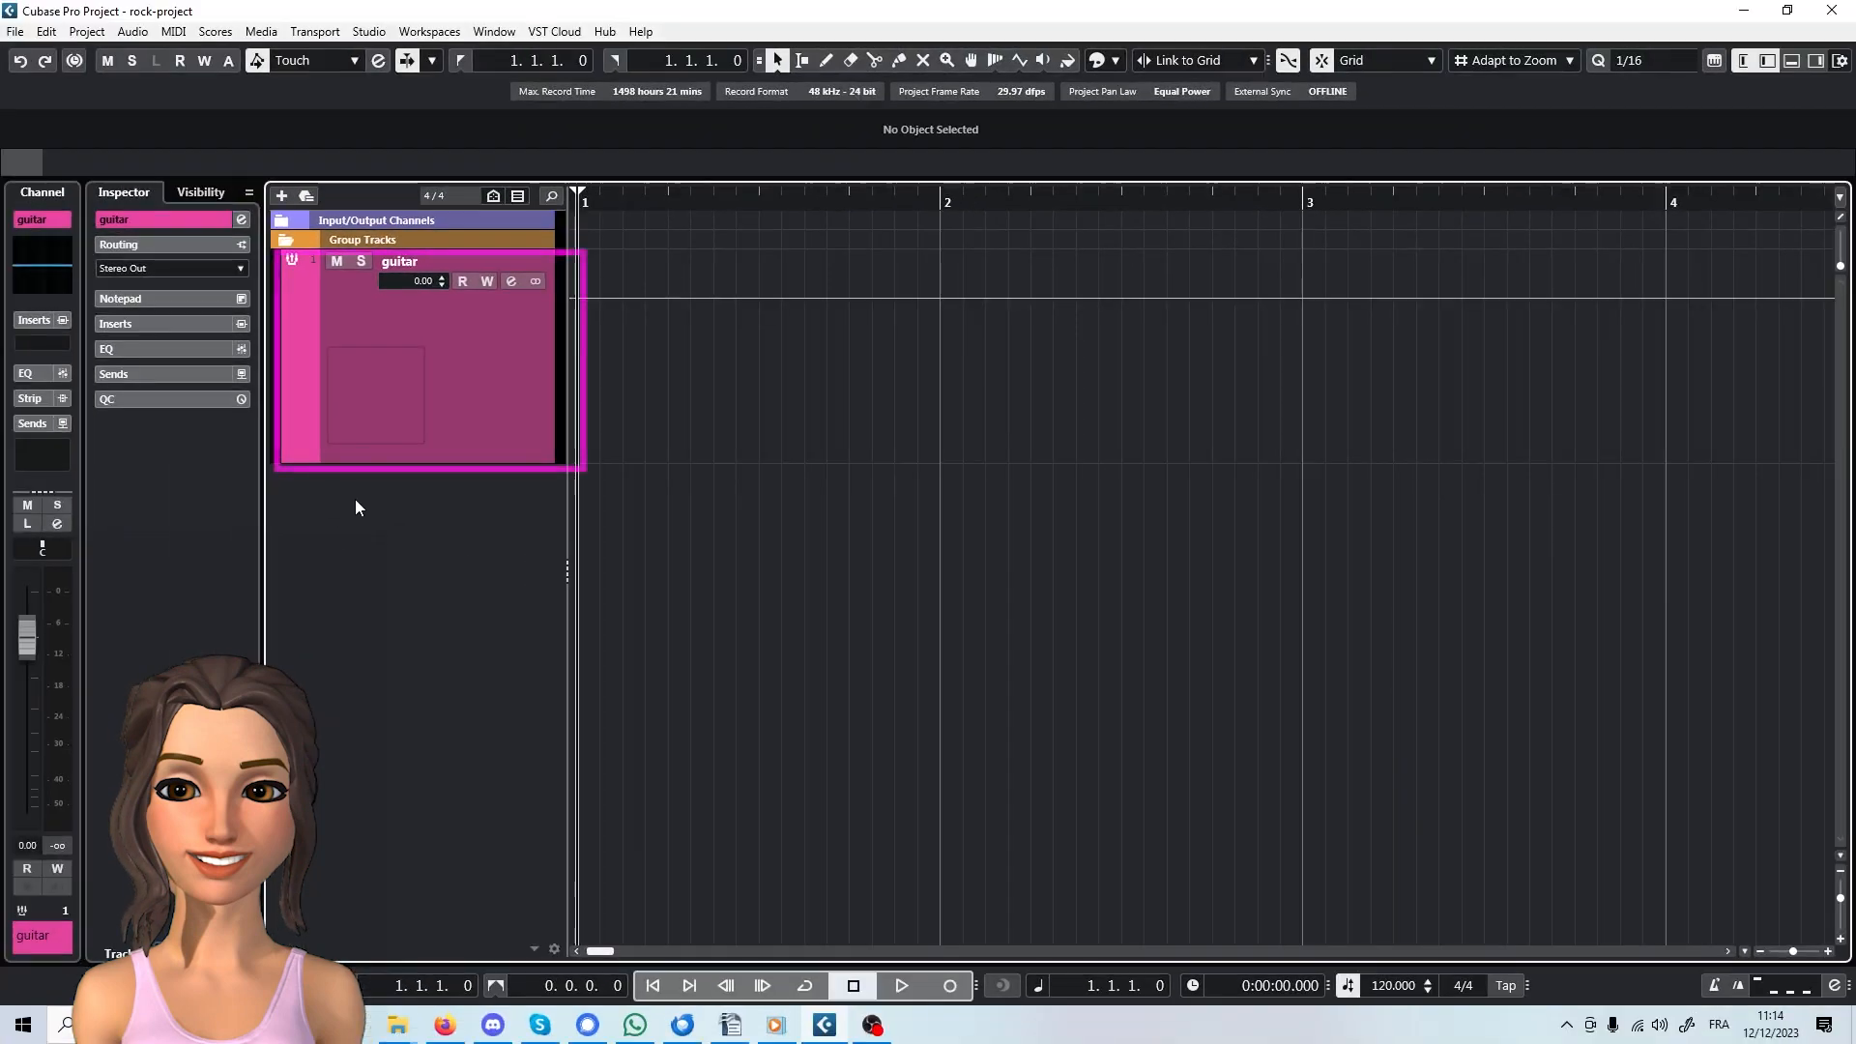
pyautogui.rightClick(355, 547)
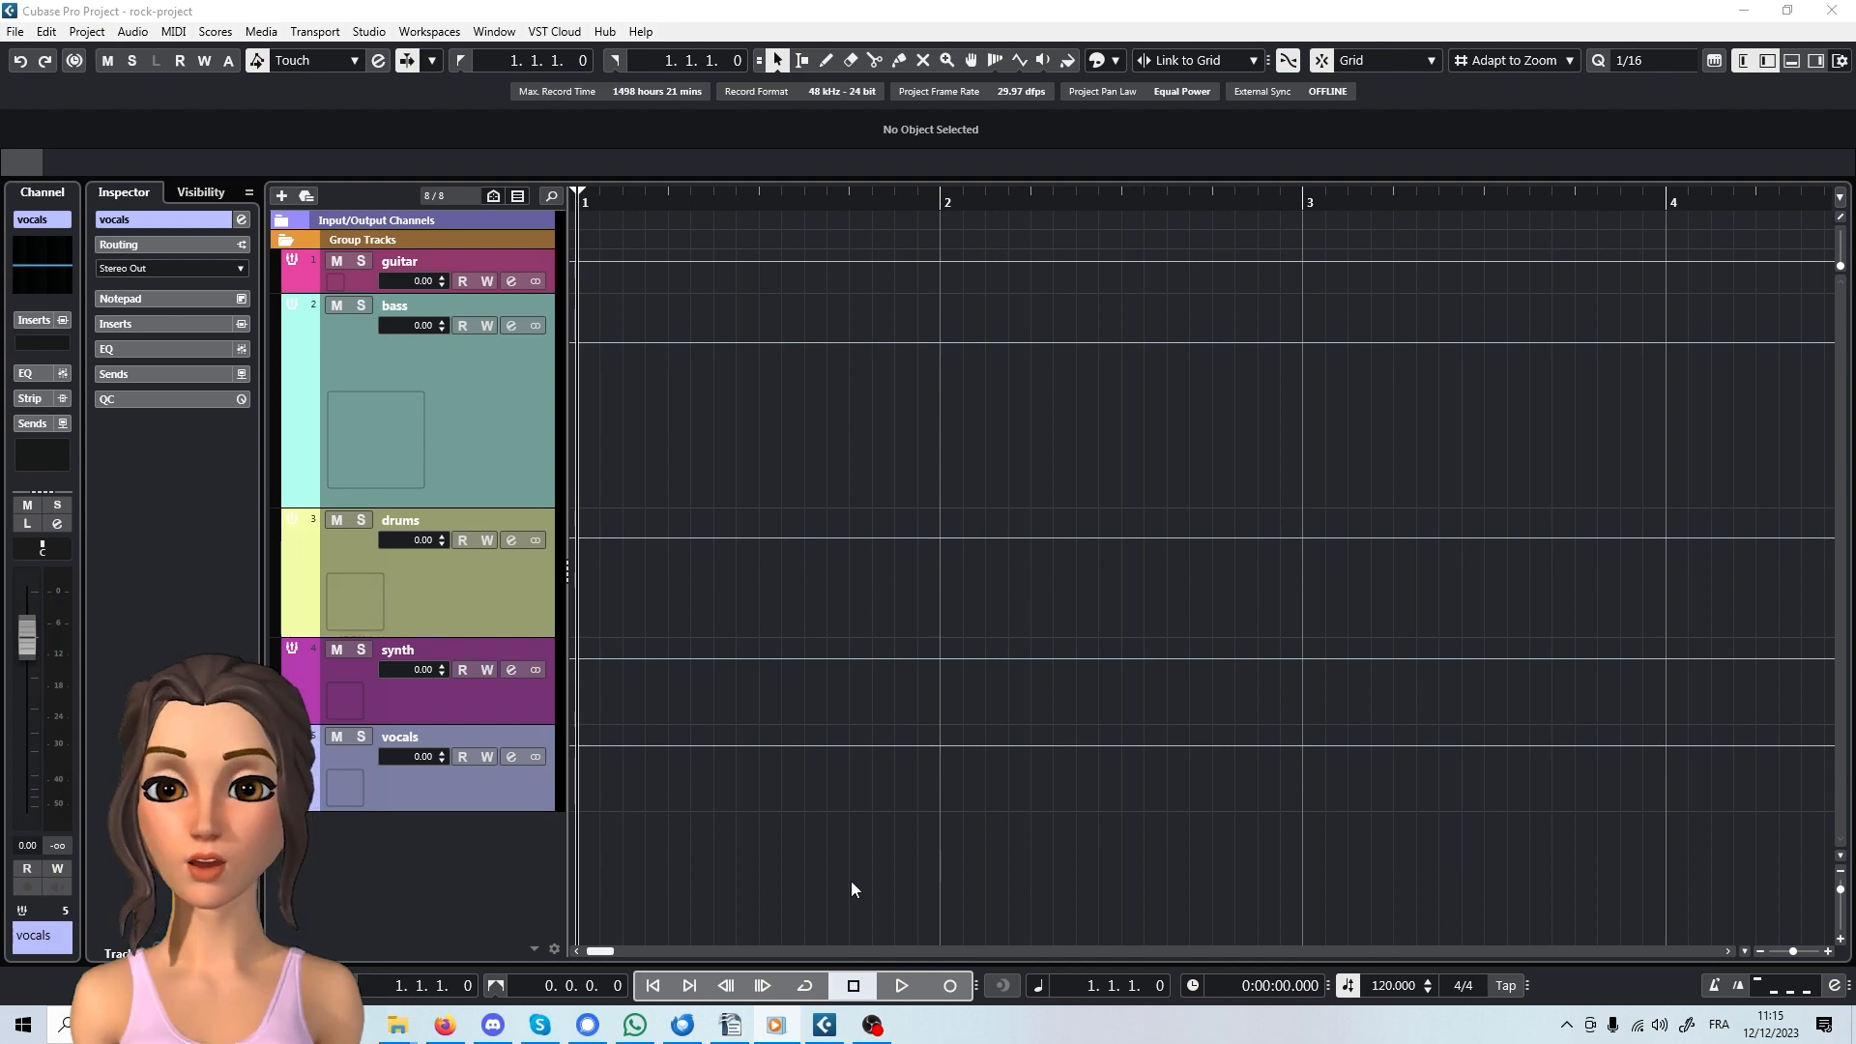
# - Add a stereo group track named "guit solo" inside the group folder, routed to Stereo Out
pyautogui.rightClick(473, 850)
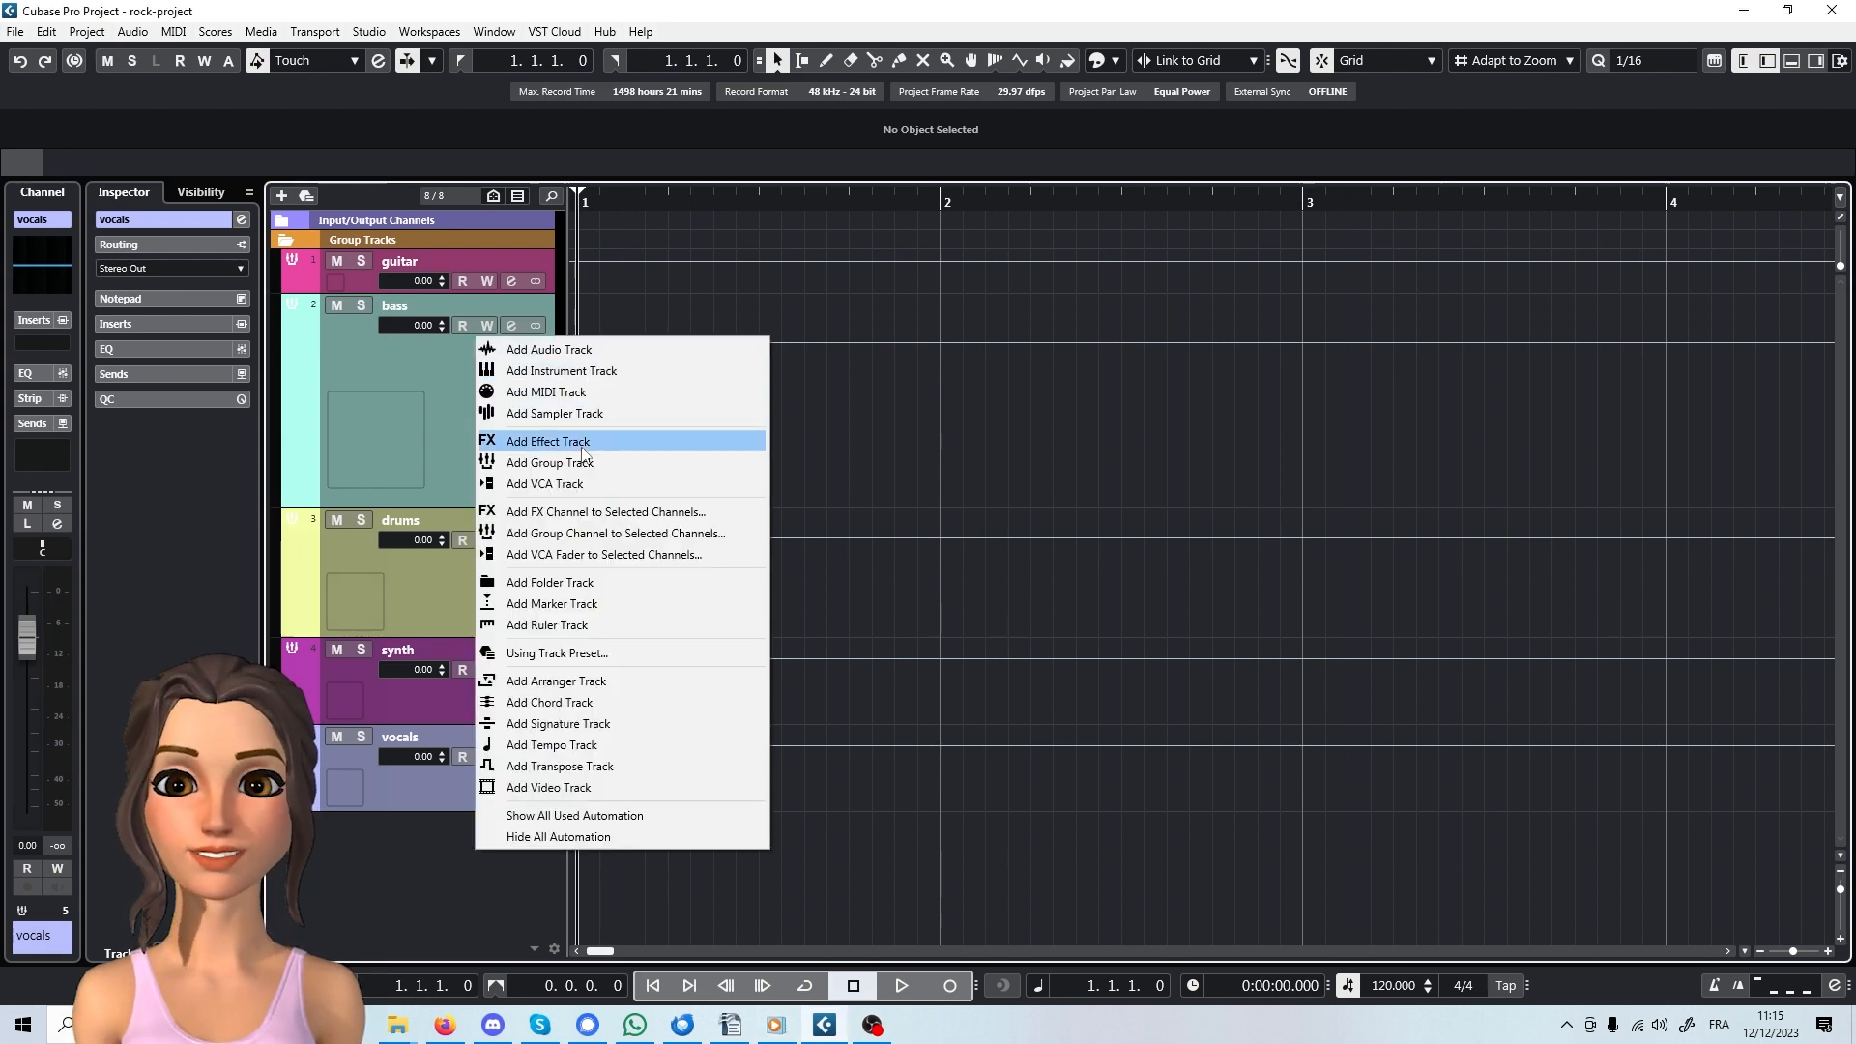
pyautogui.click(544, 462)
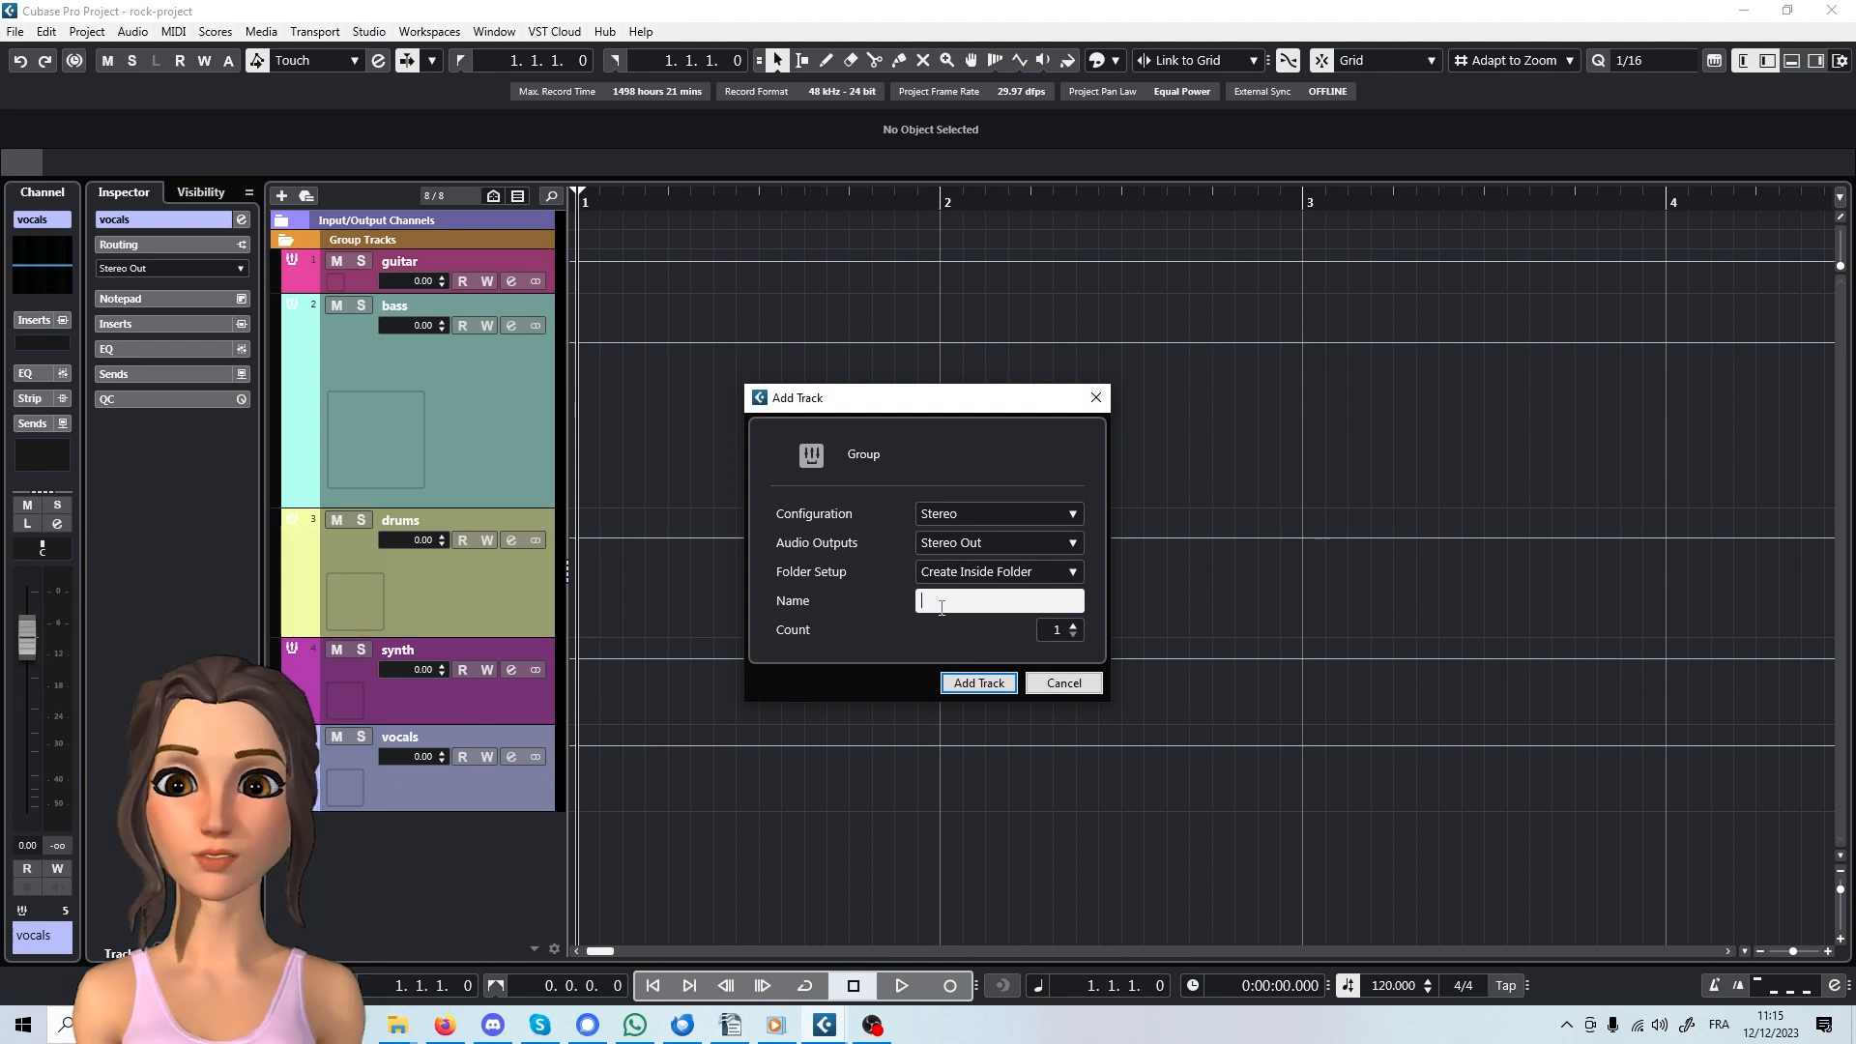
pyautogui.write('quit solo')
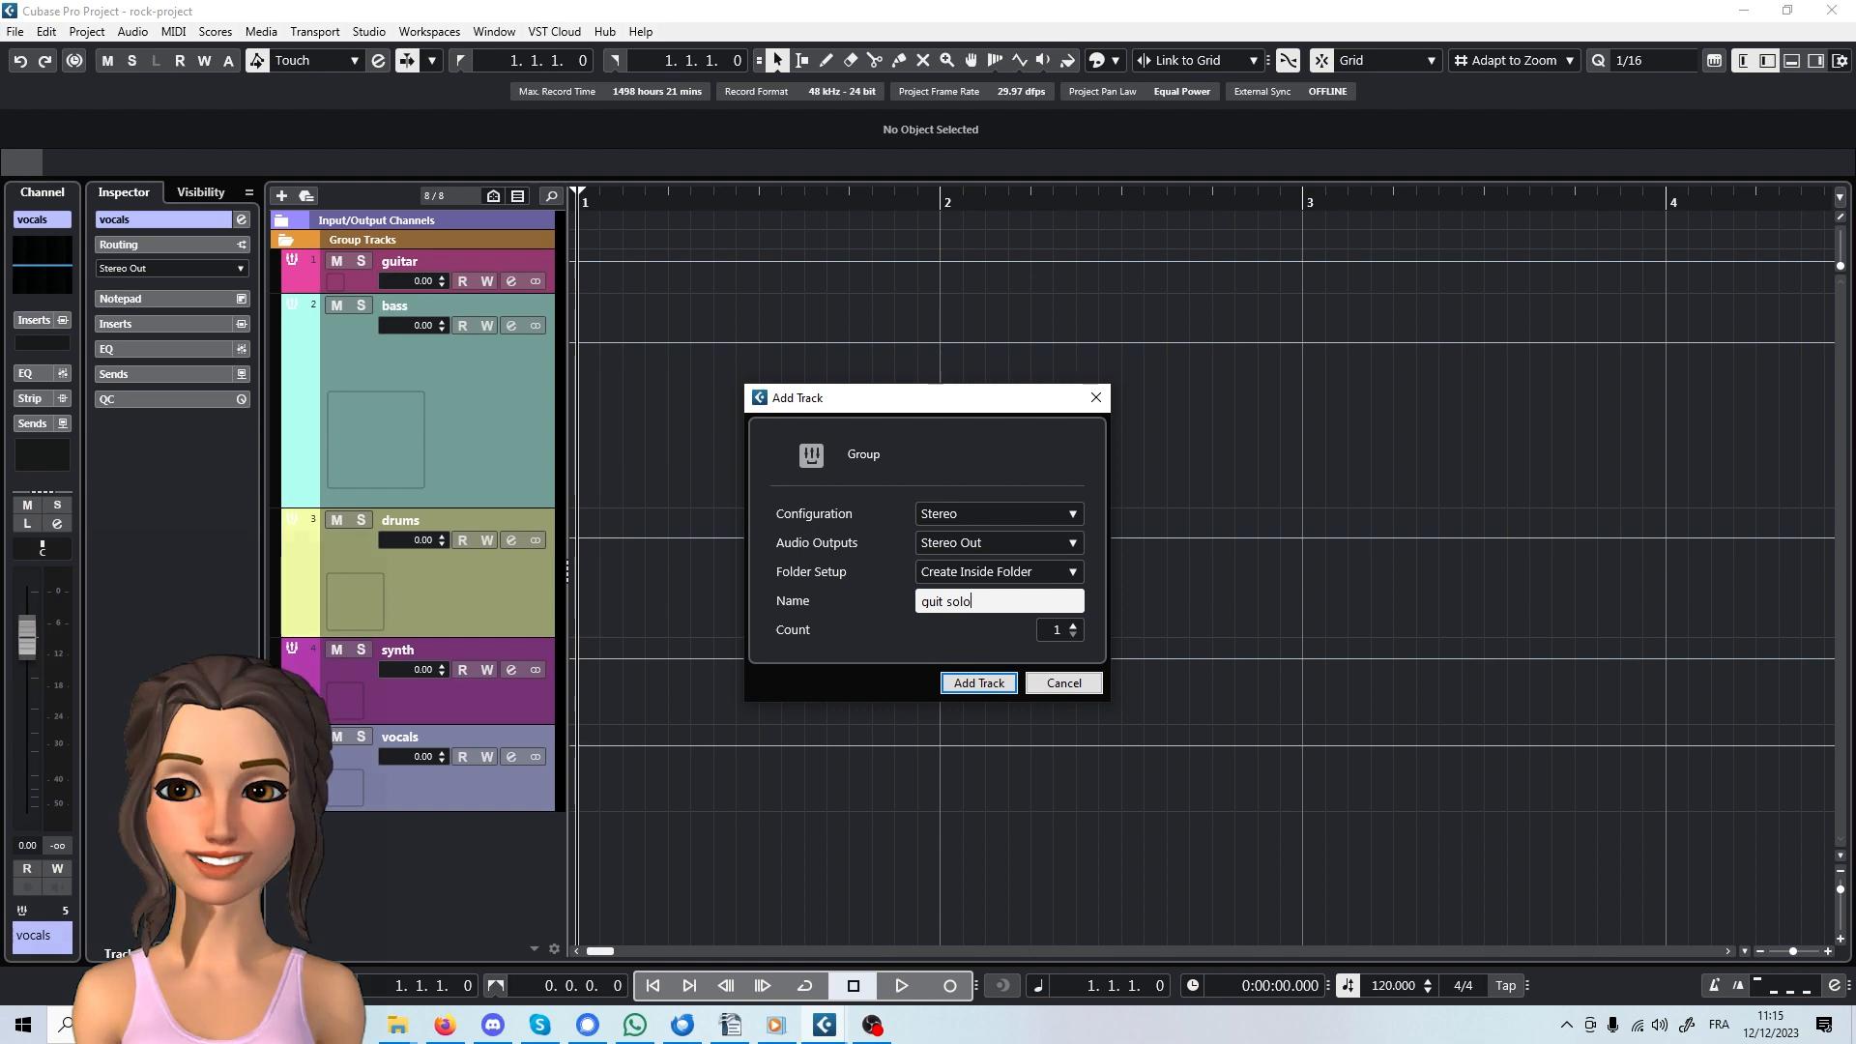
pyautogui.press('Return')
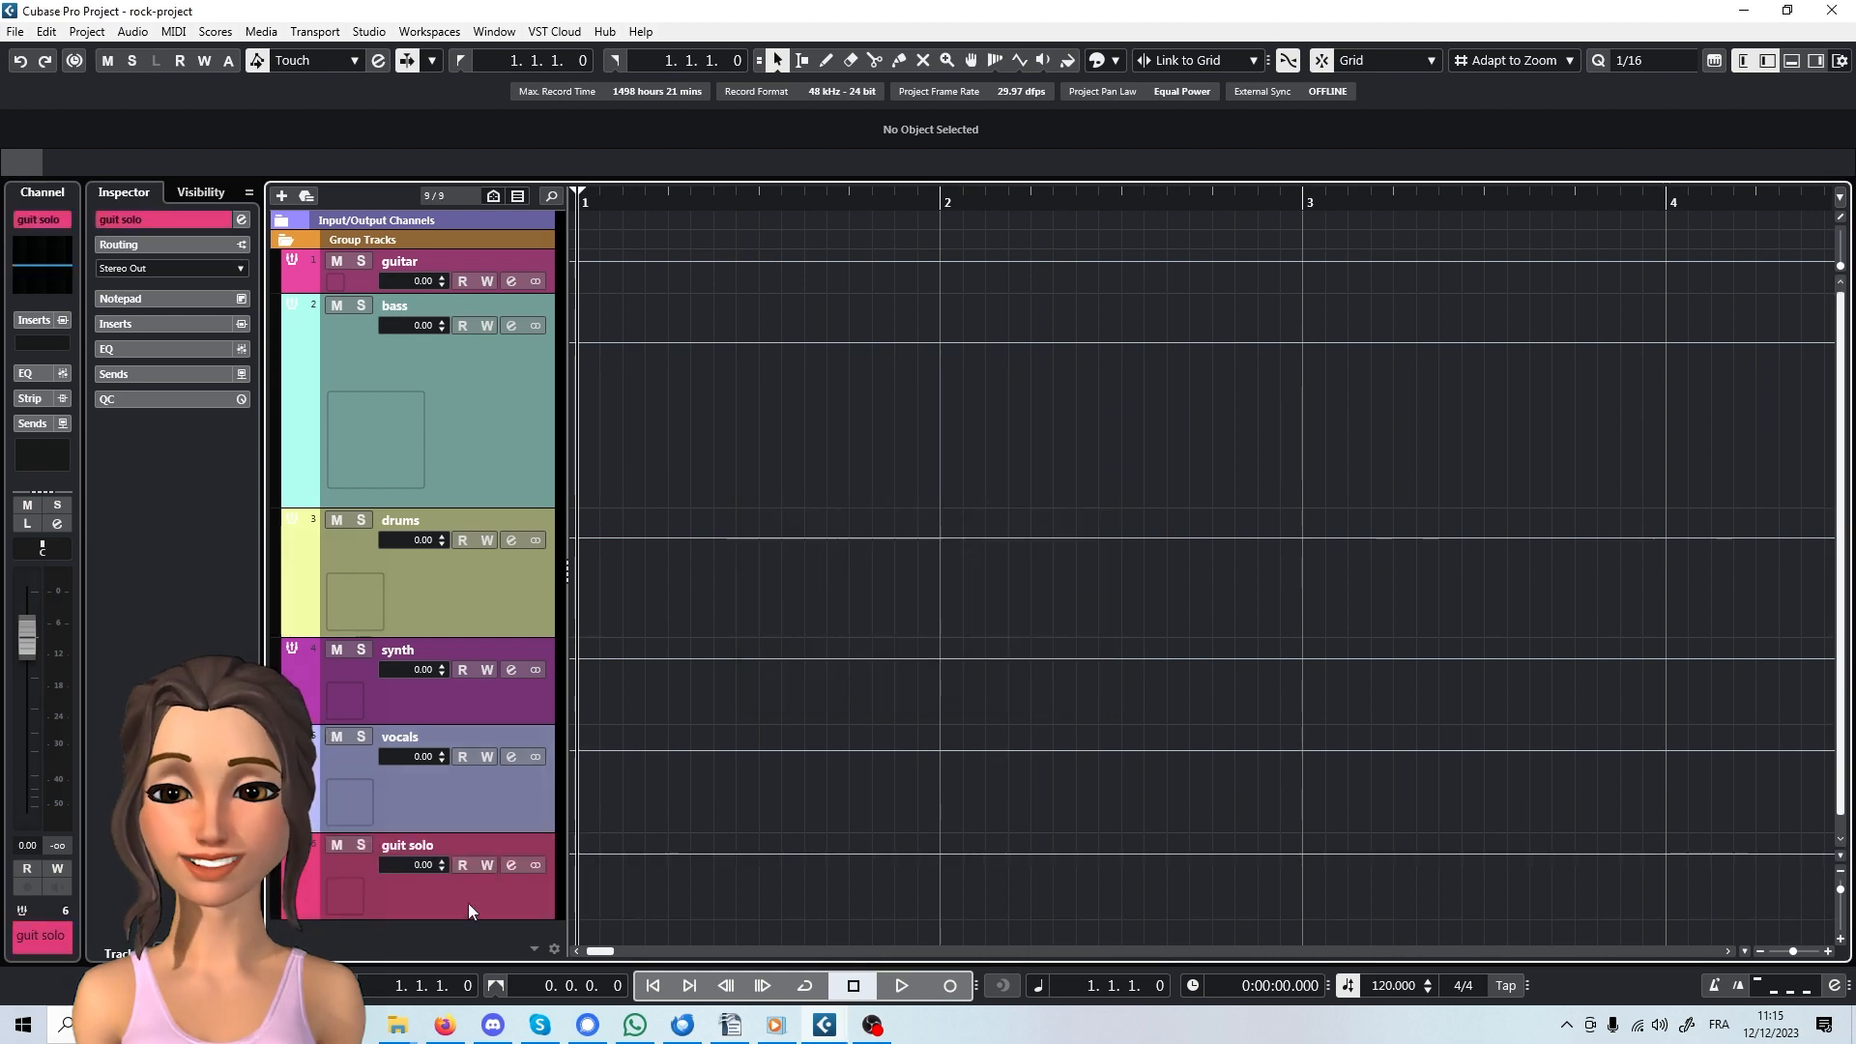
# - Add a stereo group track named "bass solo" inside the group folder, routed to Stereo Out
pyautogui.rightClick(432, 936)
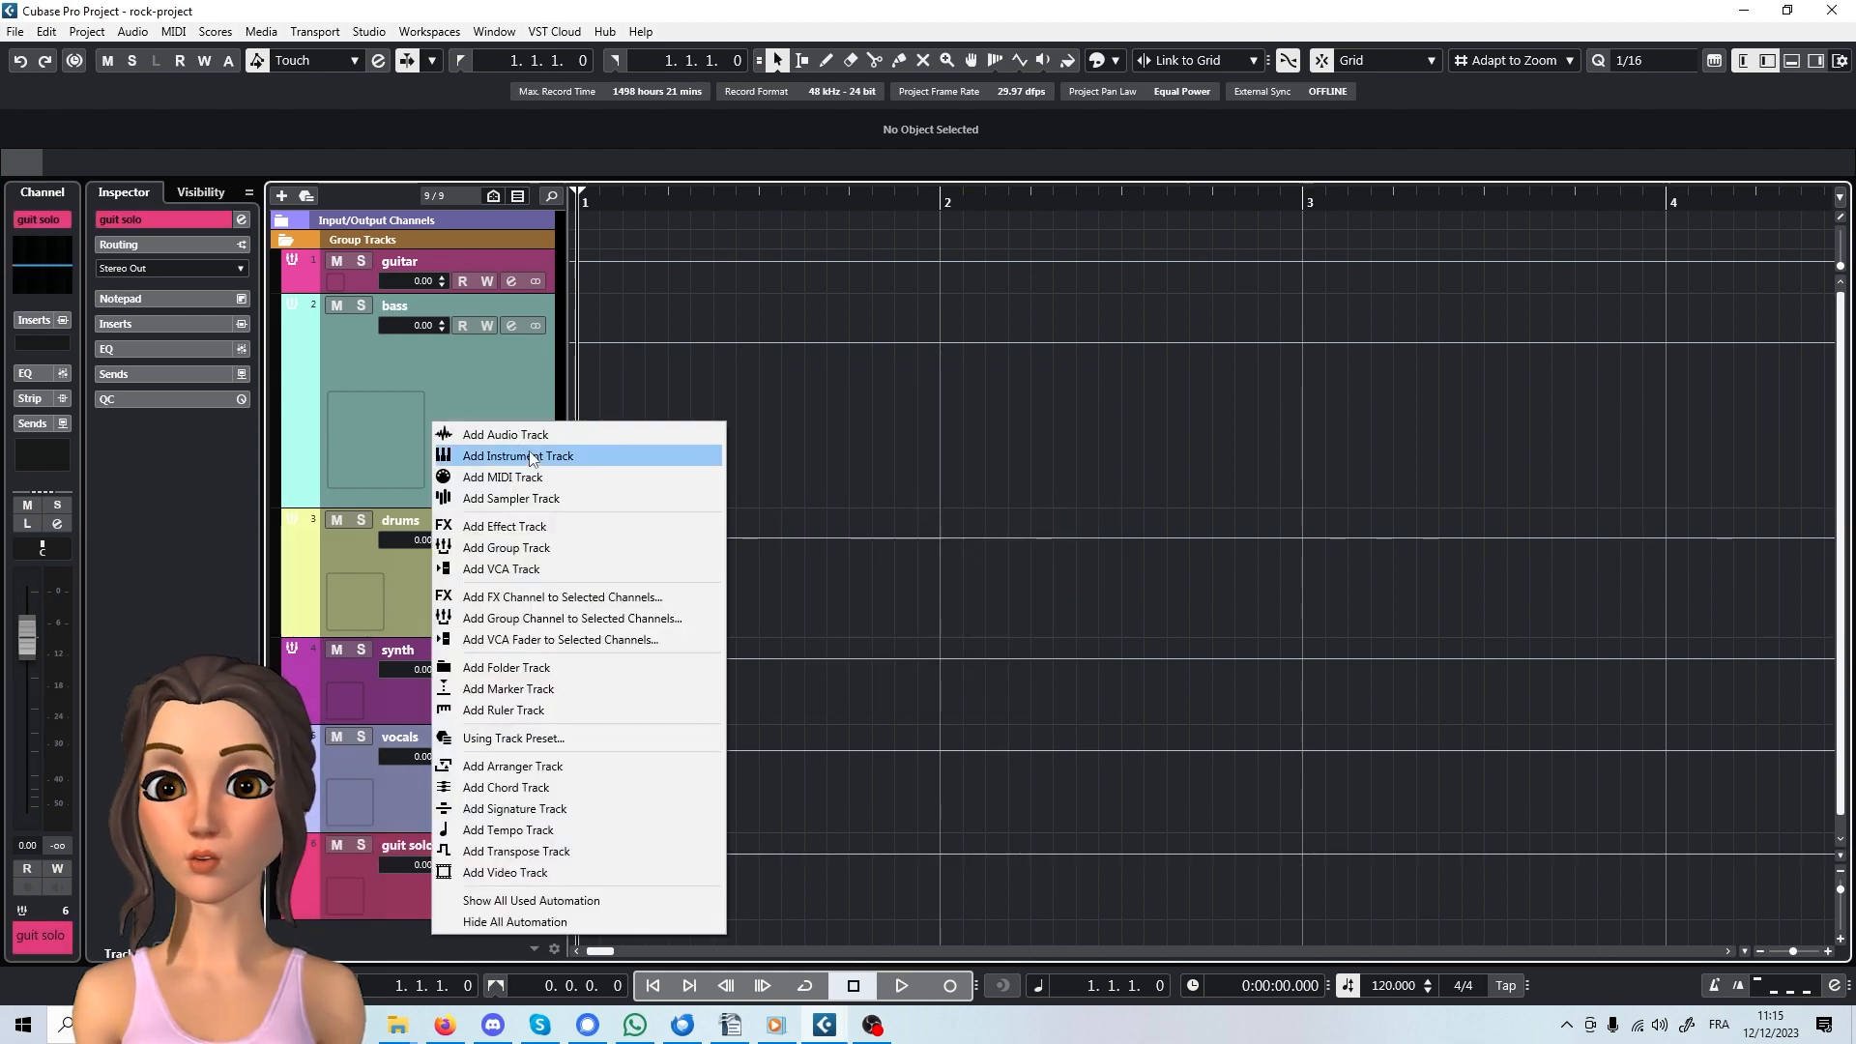
pyautogui.click(535, 547)
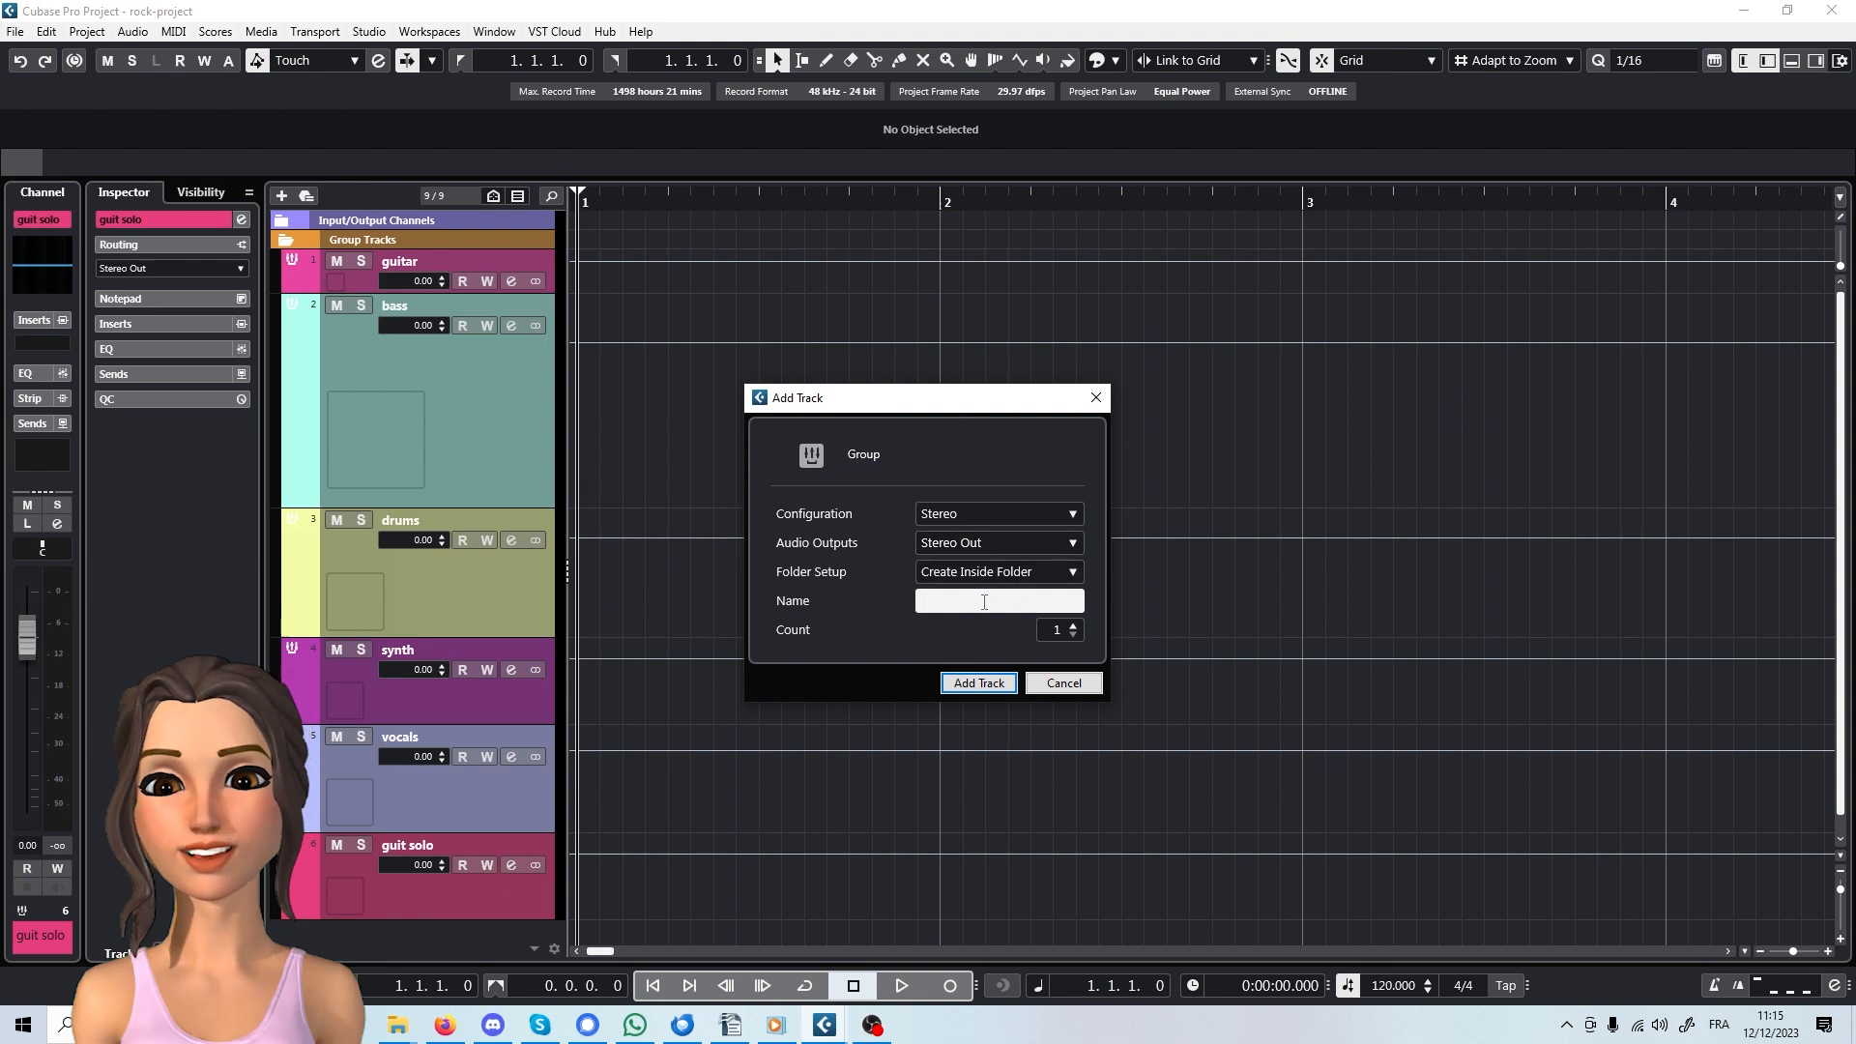
pyautogui.write('ba')
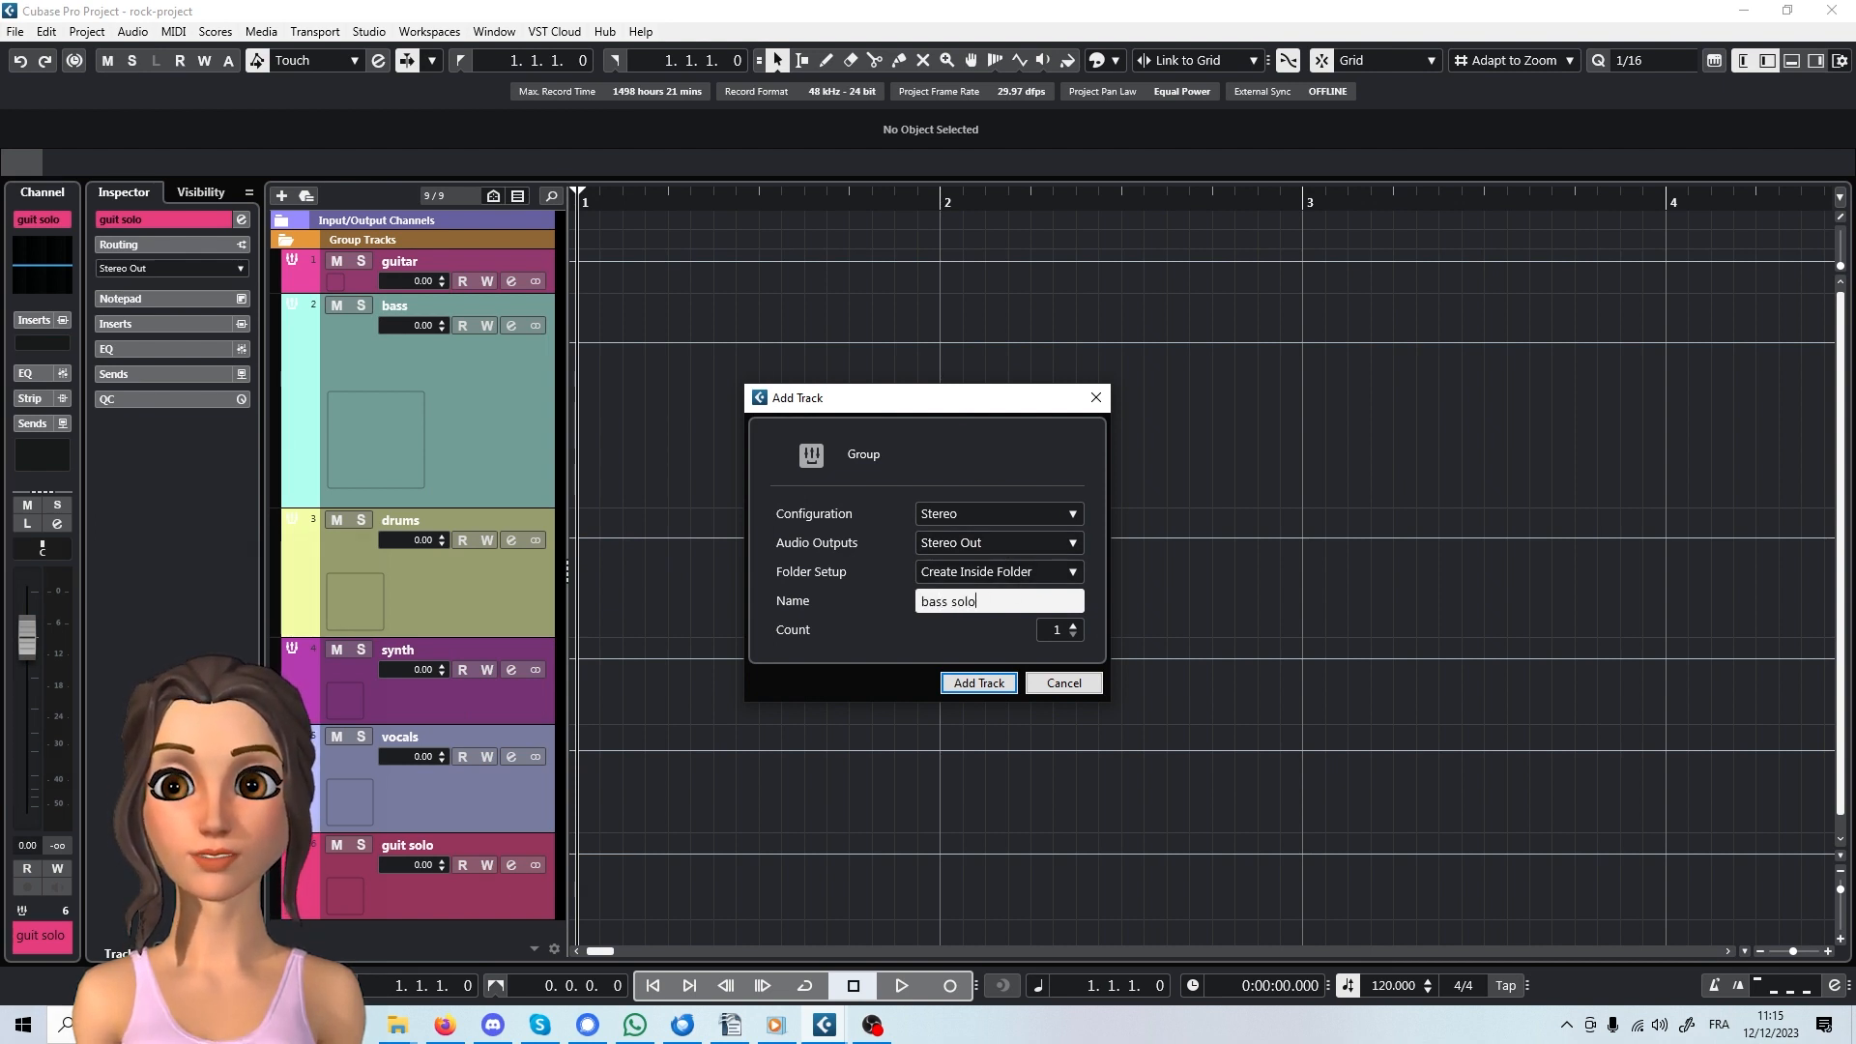
pyautogui.write('ss solo')
pyautogui.press('Return')
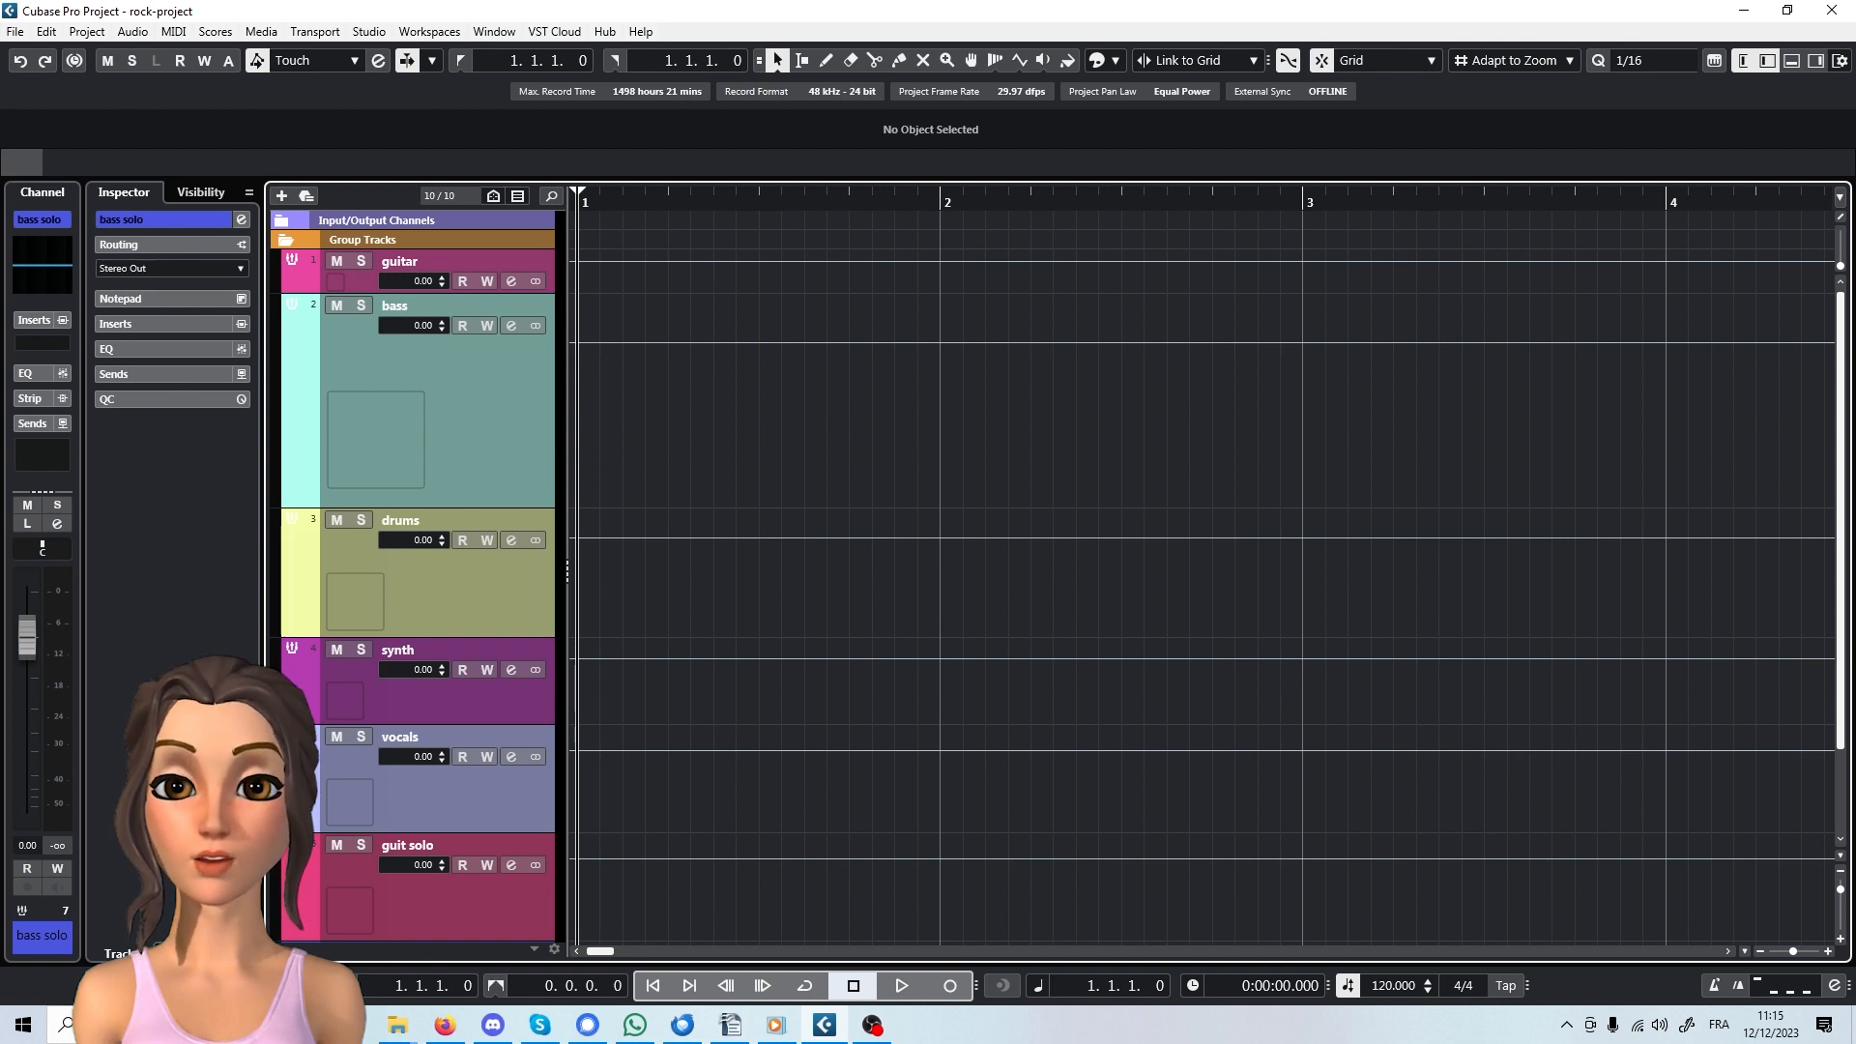
# - Divide the track list into two sections and give all seven group tracks the same height
pyautogui.click(1840, 873)
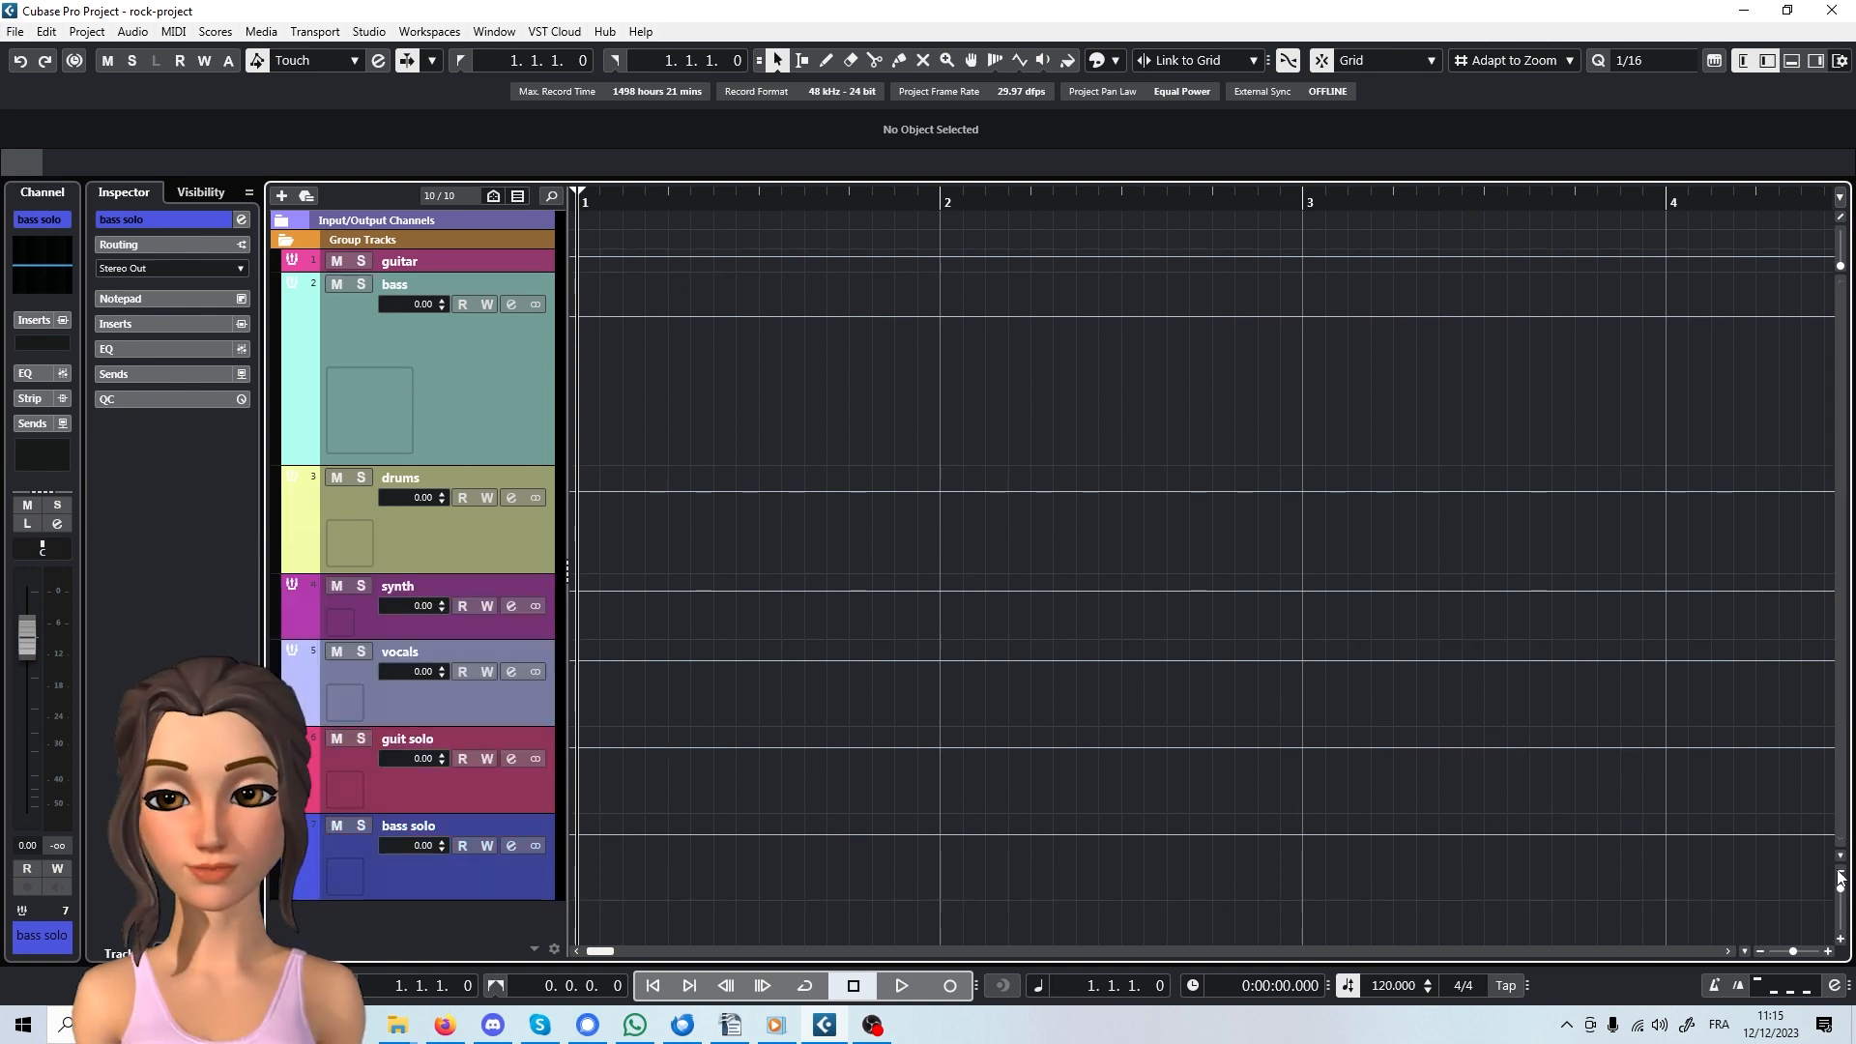
pyautogui.click(1840, 219)
pyautogui.click(1840, 872)
pyautogui.moveTo(464, 378); pyautogui.dragTo(464, 487)
pyautogui.scroll(-5, 456, 793)
pyautogui.click(1840, 872)
pyautogui.click(1840, 390)
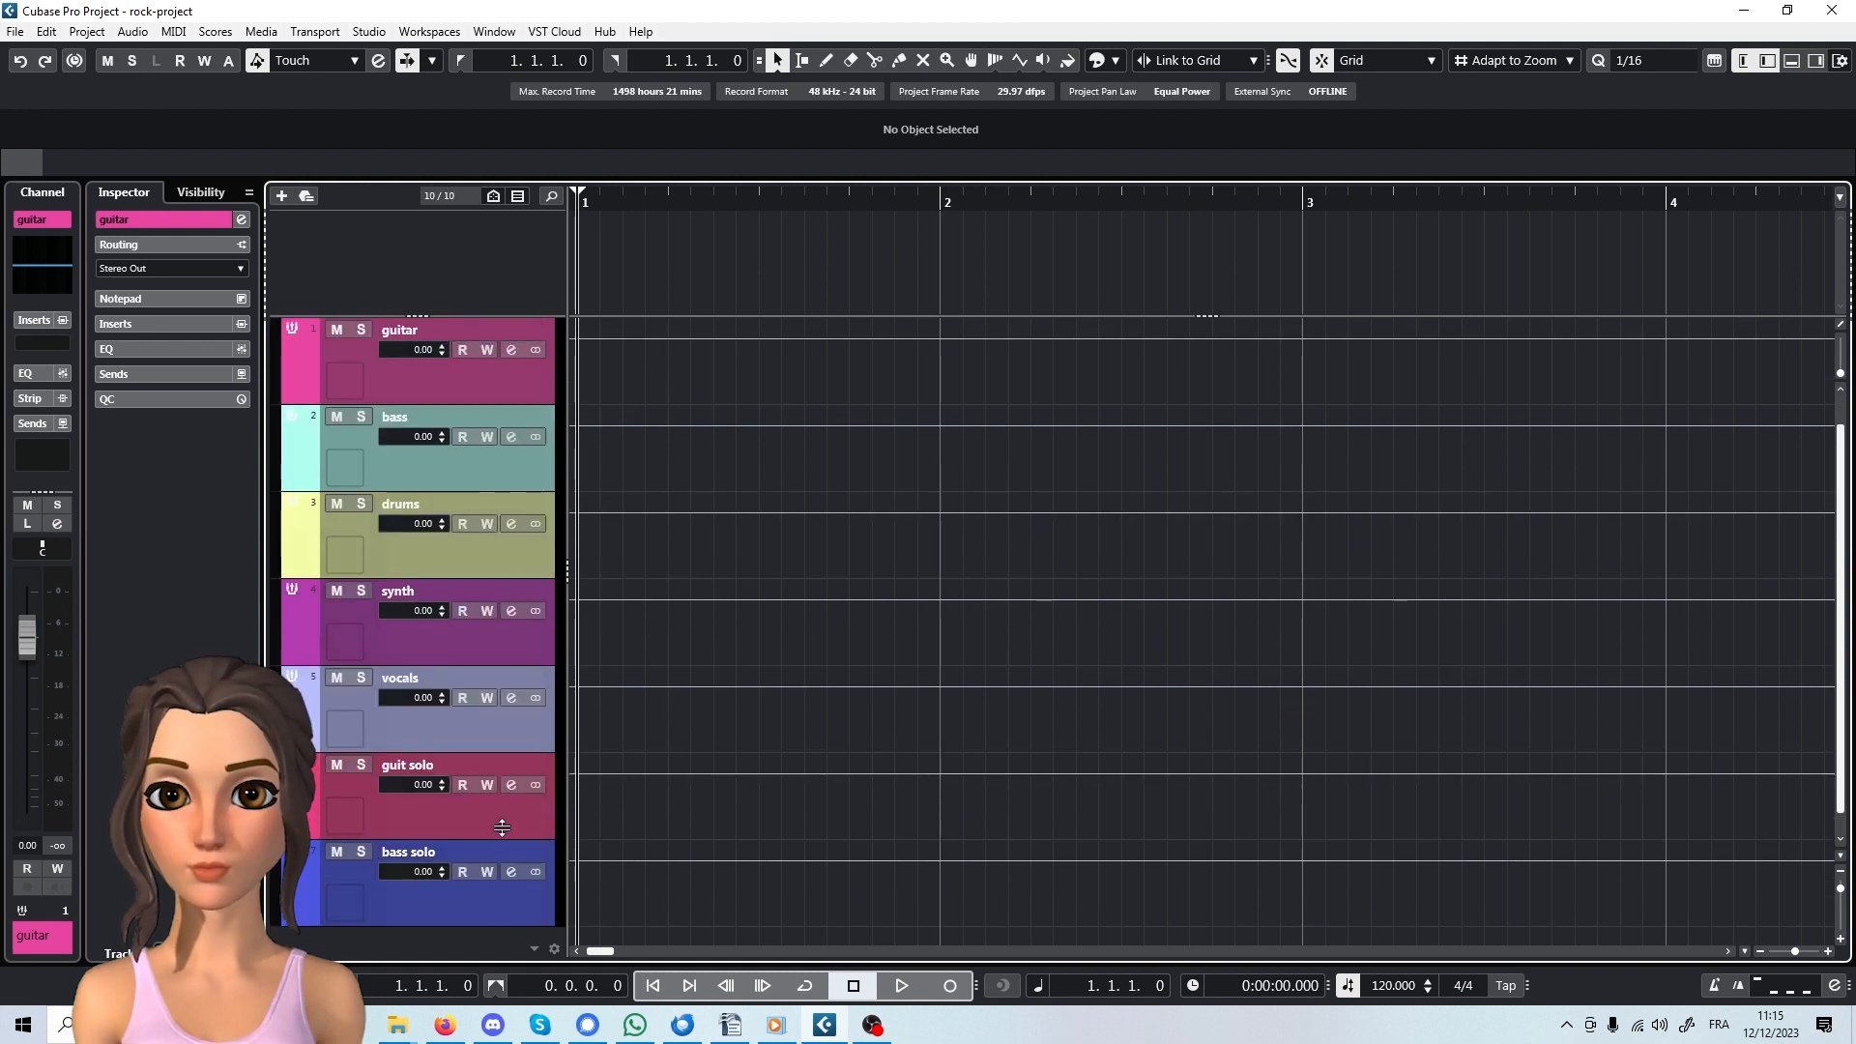
pyautogui.scroll(2, 501, 827)
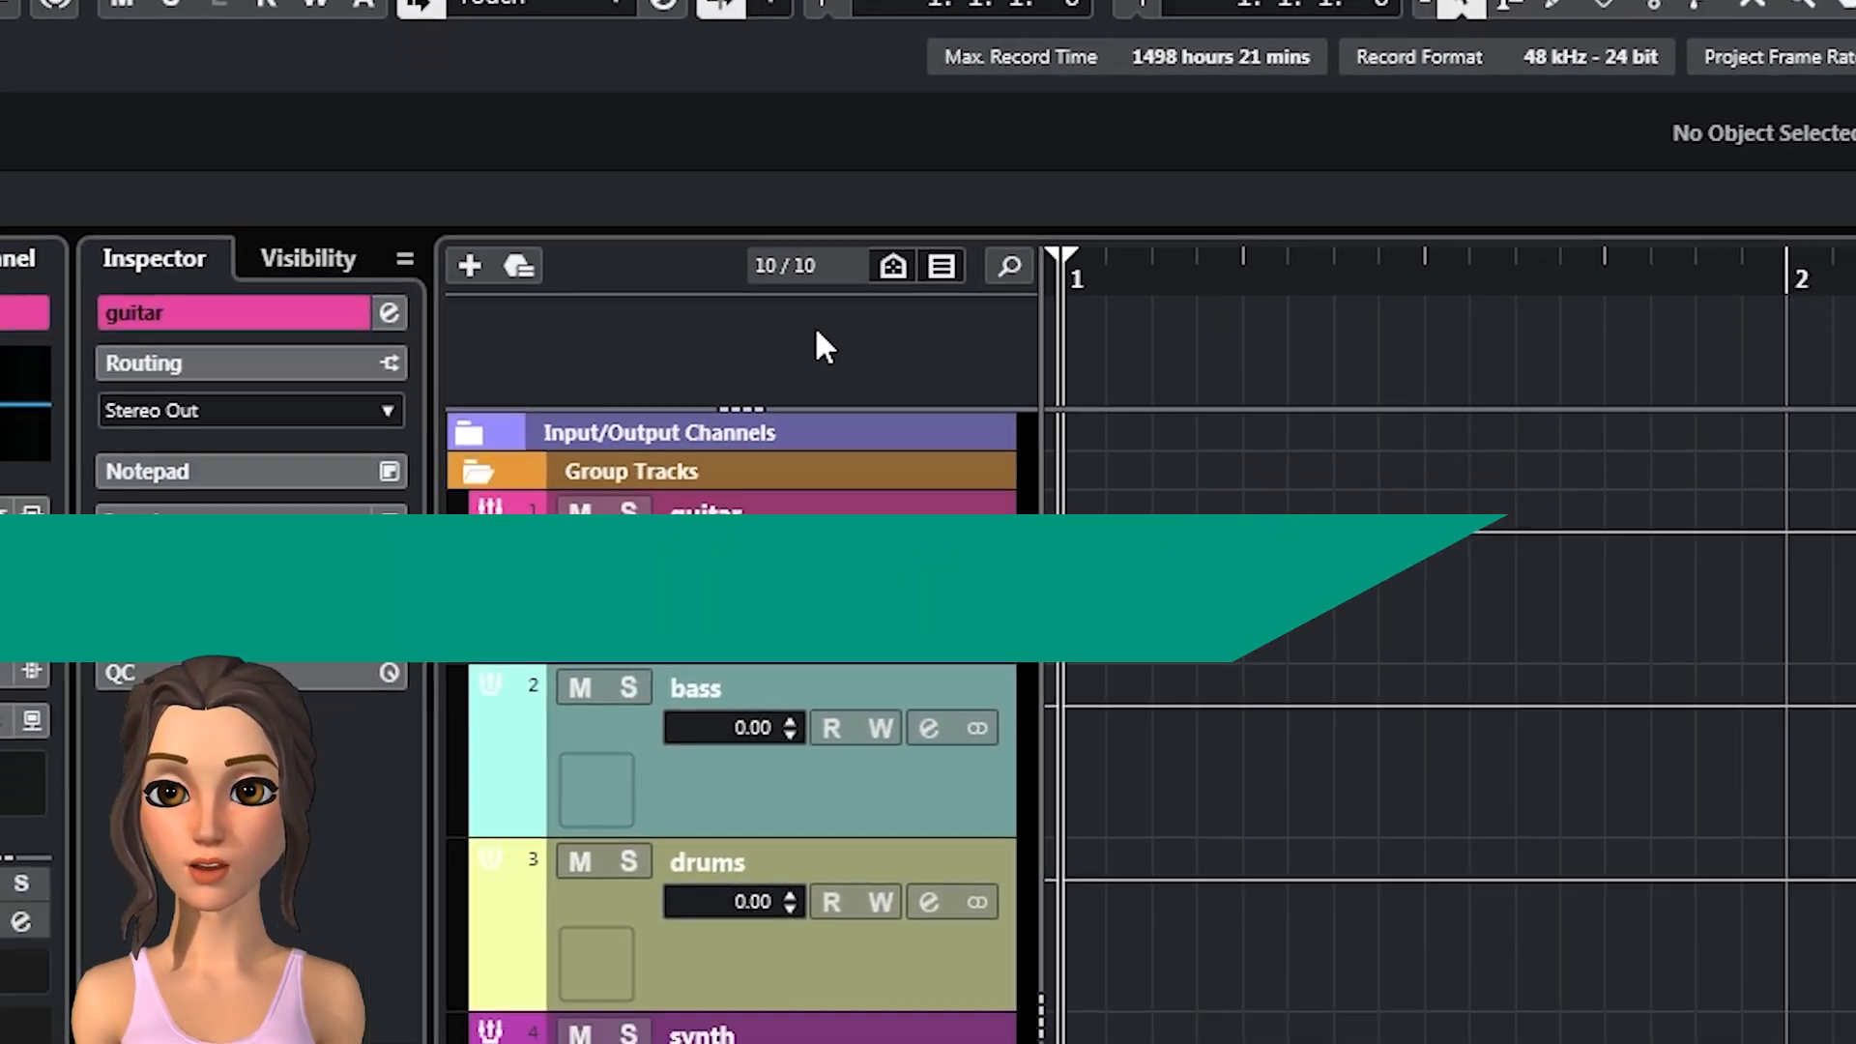
# - Add an arranger track and a tempo track to the empty section above the group tracks, enlarging that section
pyautogui.rightClick(815, 327)
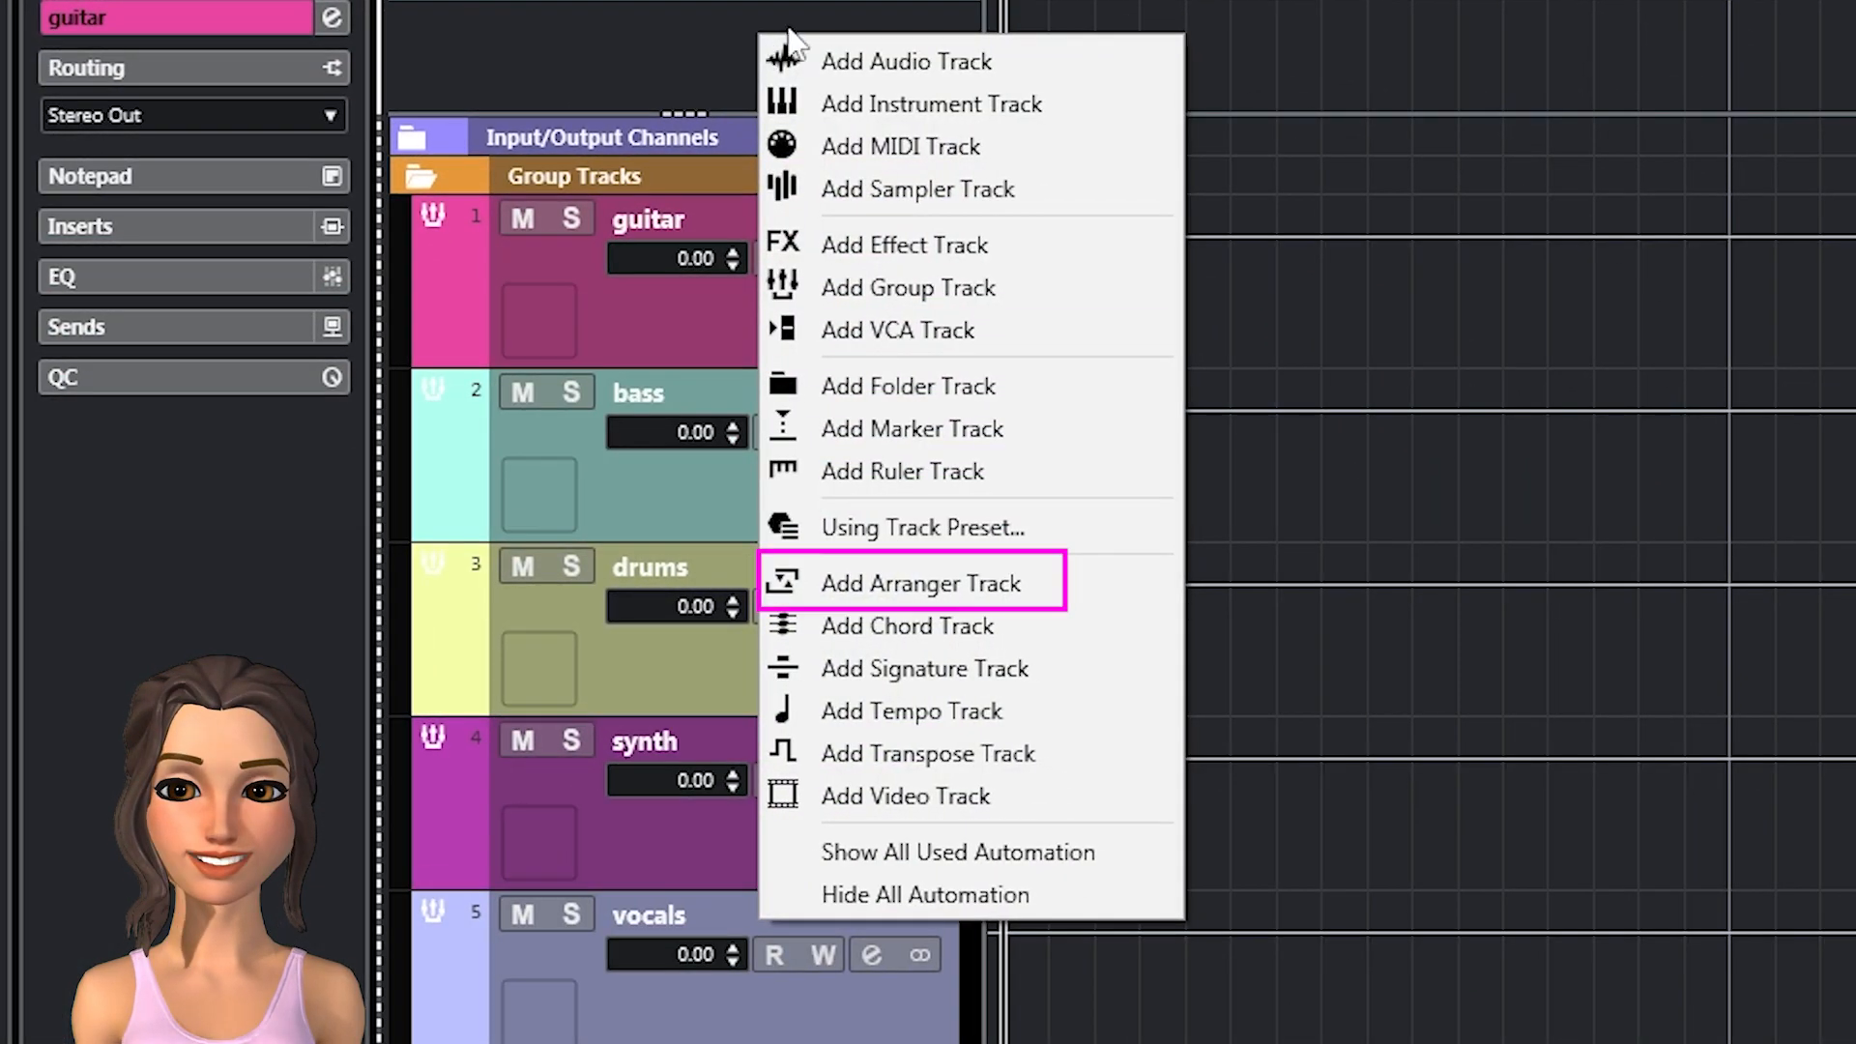
pyautogui.click(948, 583)
pyautogui.moveTo(792, 114); pyautogui.dragTo(796, 319)
pyautogui.rightClick(755, 224)
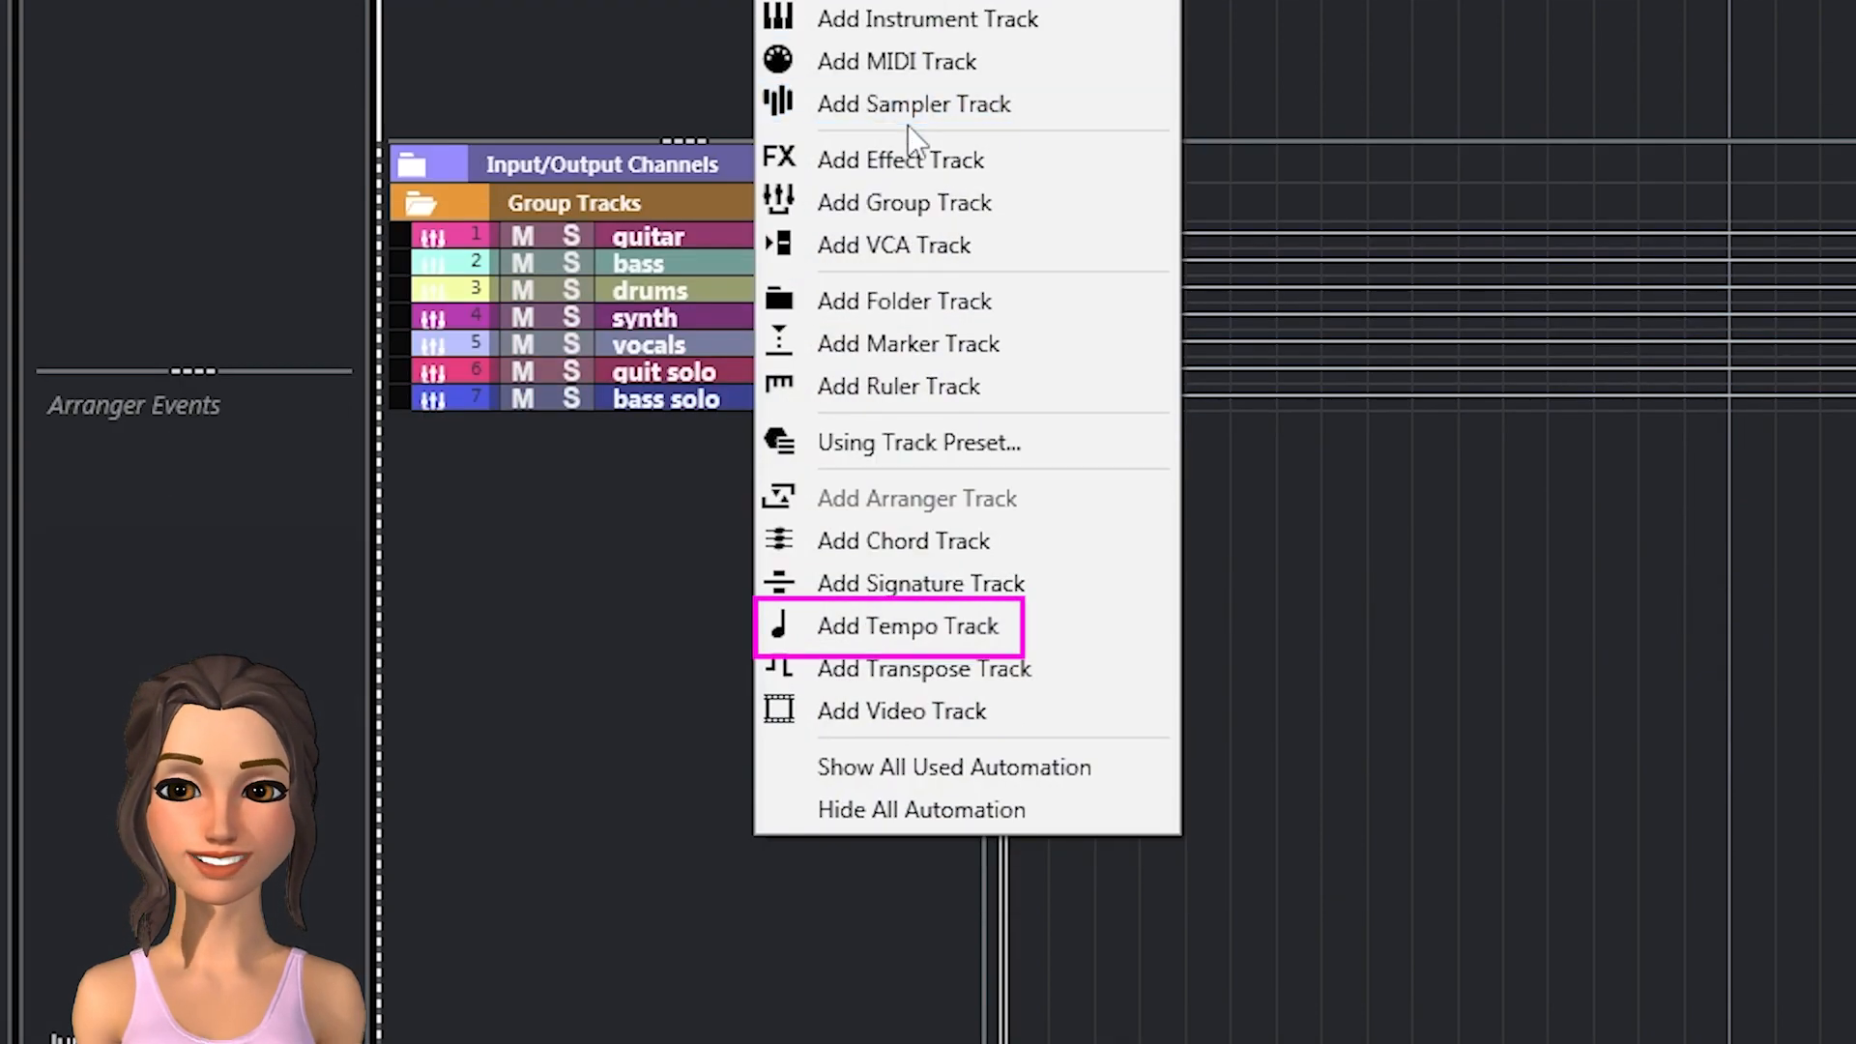
pyautogui.click(908, 624)
# - Add a chord track and a ruler track below the tempo track in the upper section of the divided track list
pyautogui.rightClick(845, 39)
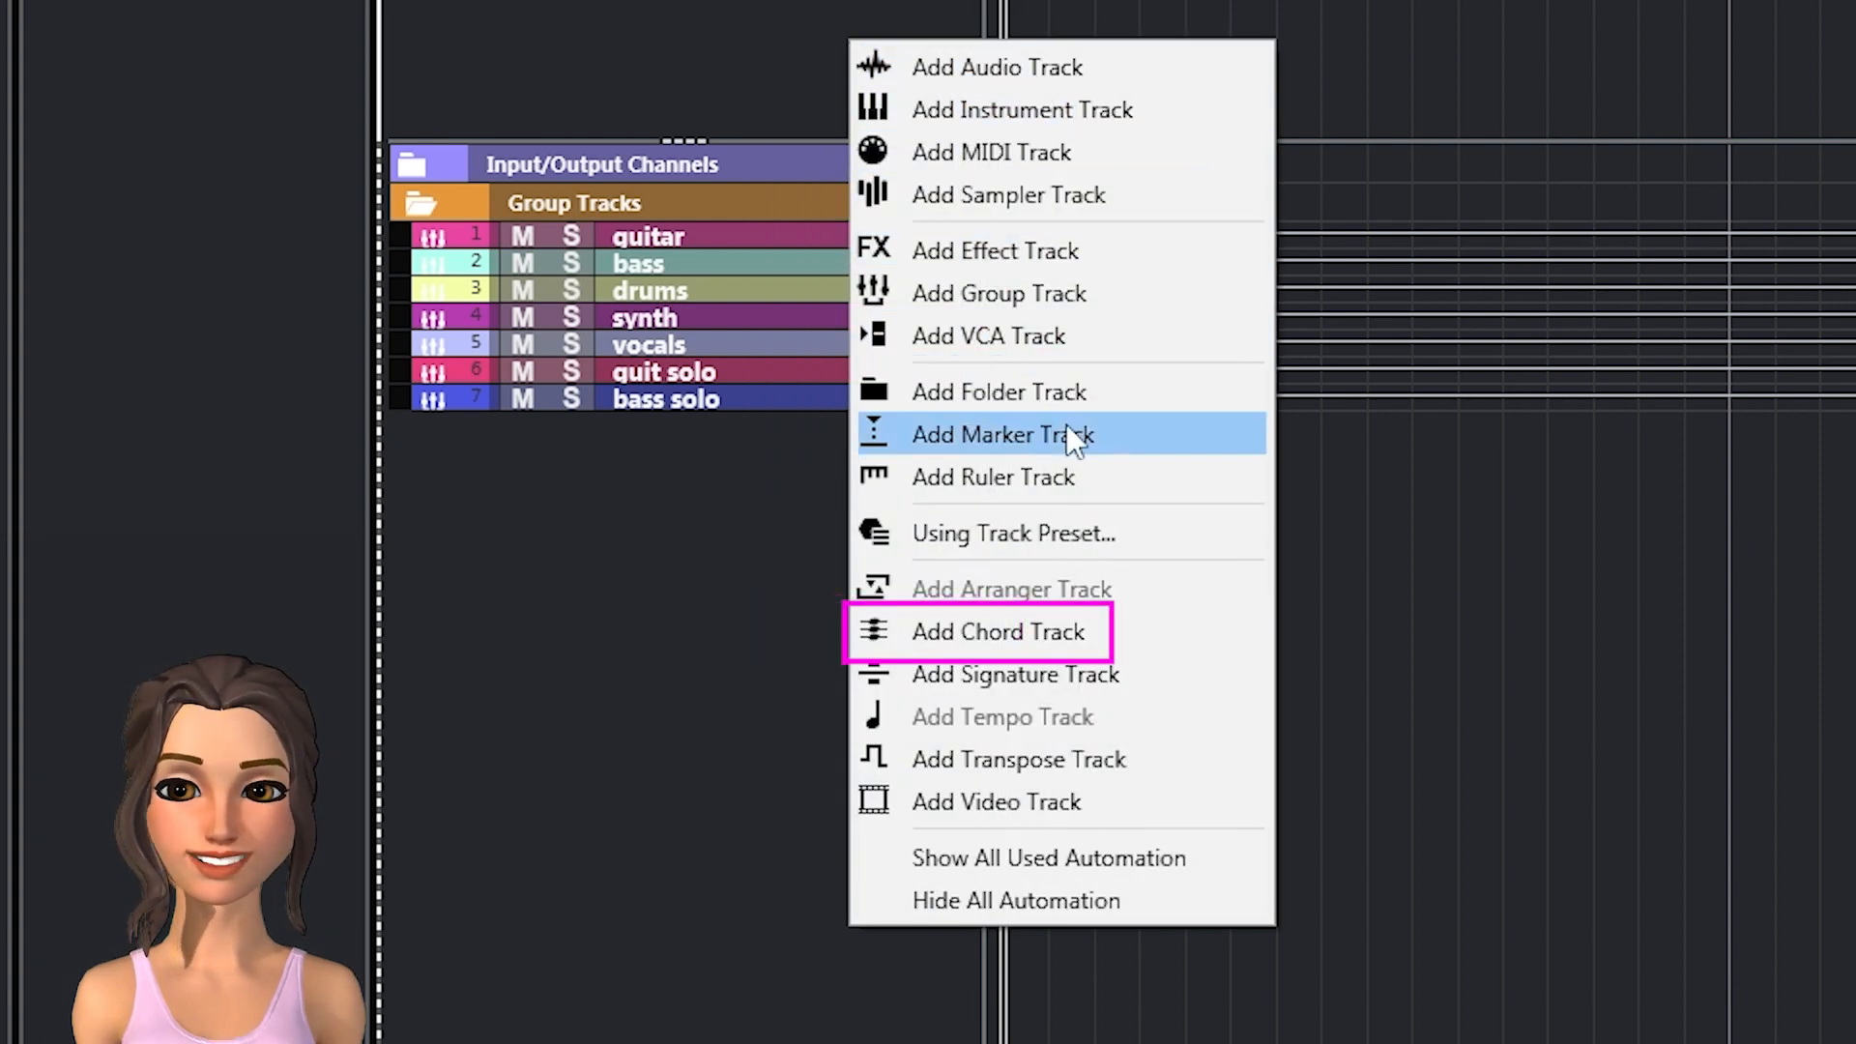
pyautogui.click(920, 633)
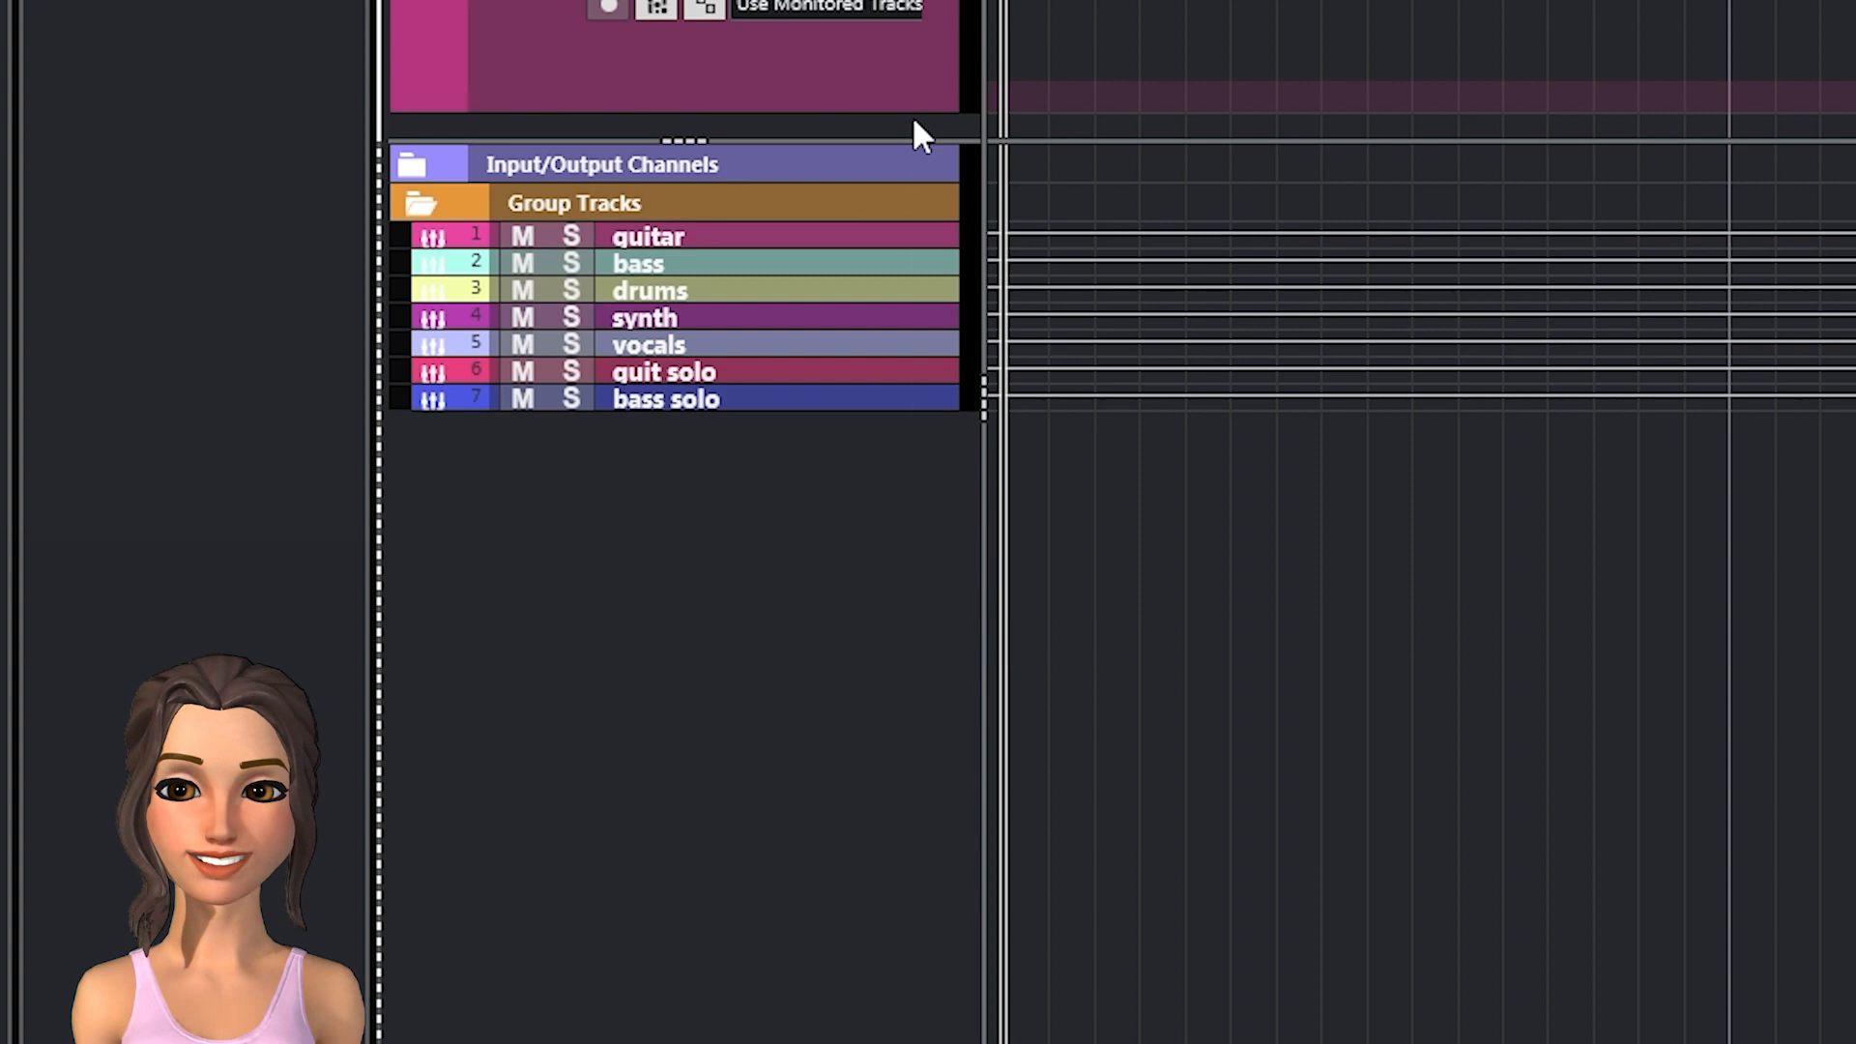
pyautogui.rightClick(913, 119)
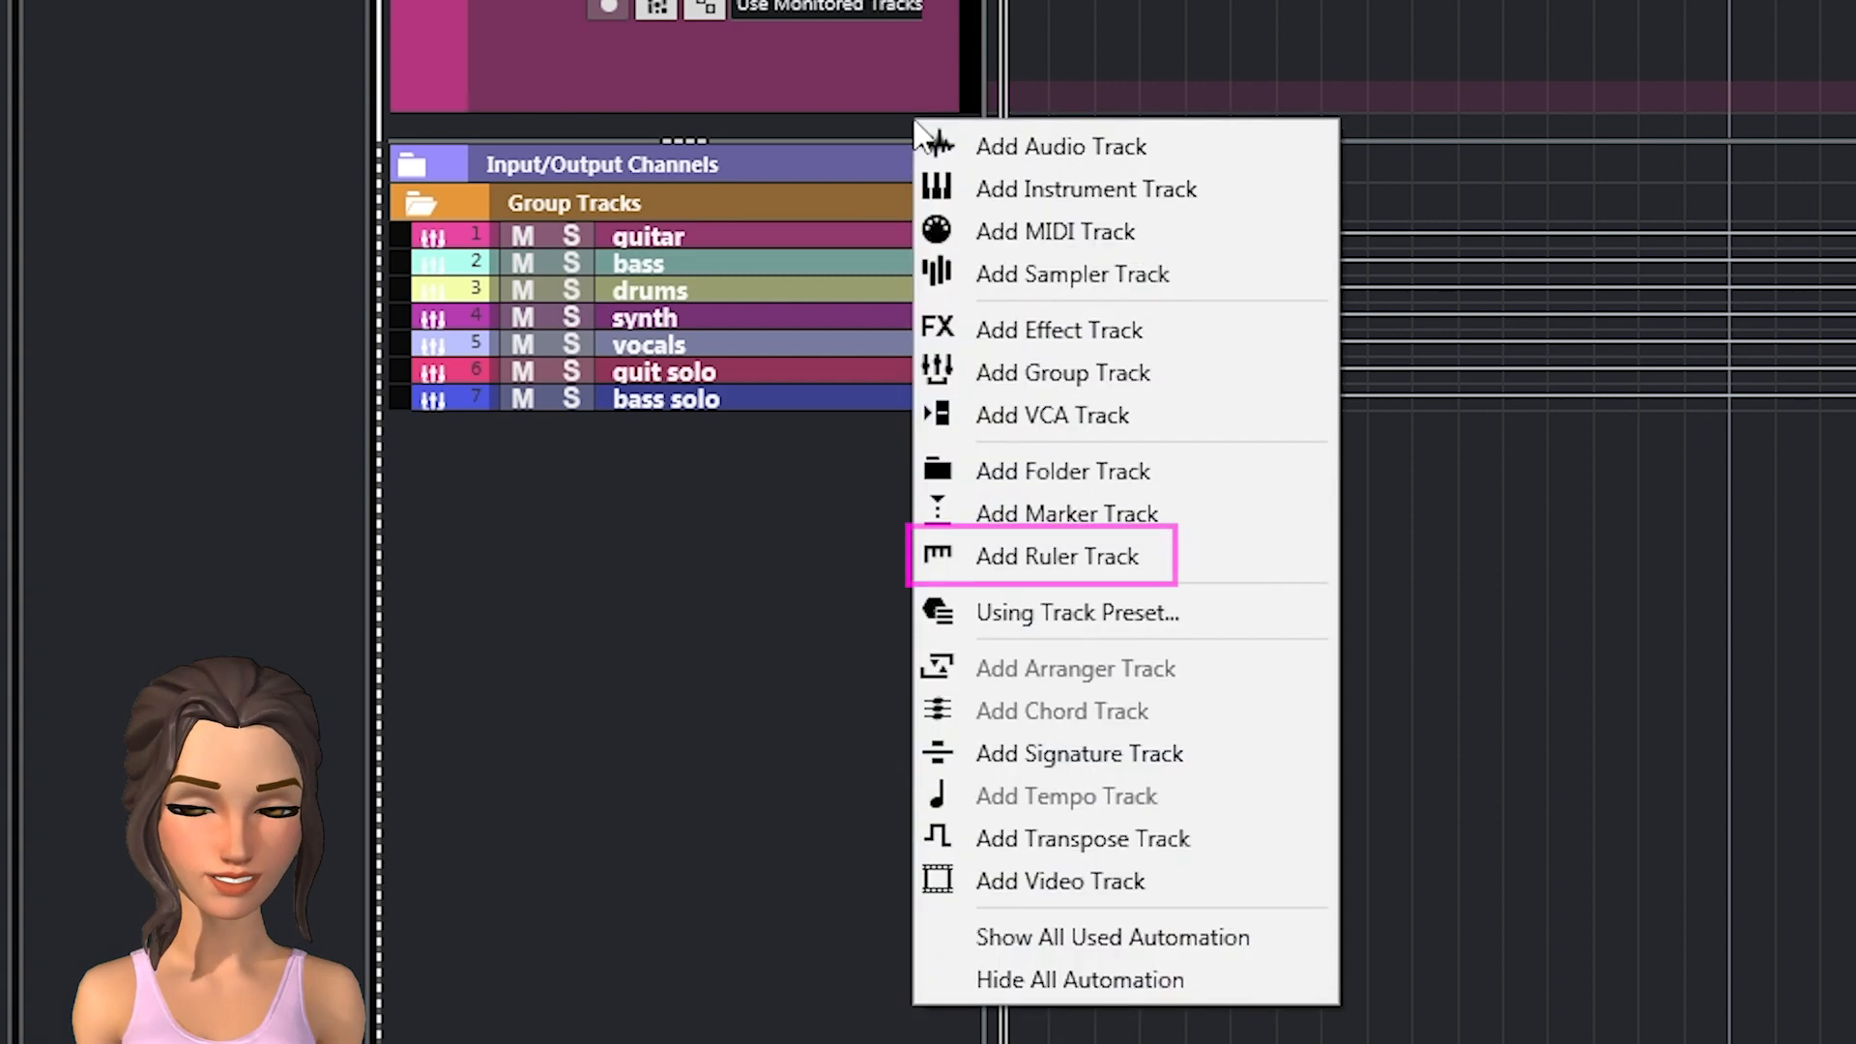
pyautogui.click(1089, 558)
pyautogui.click(1804, 396)
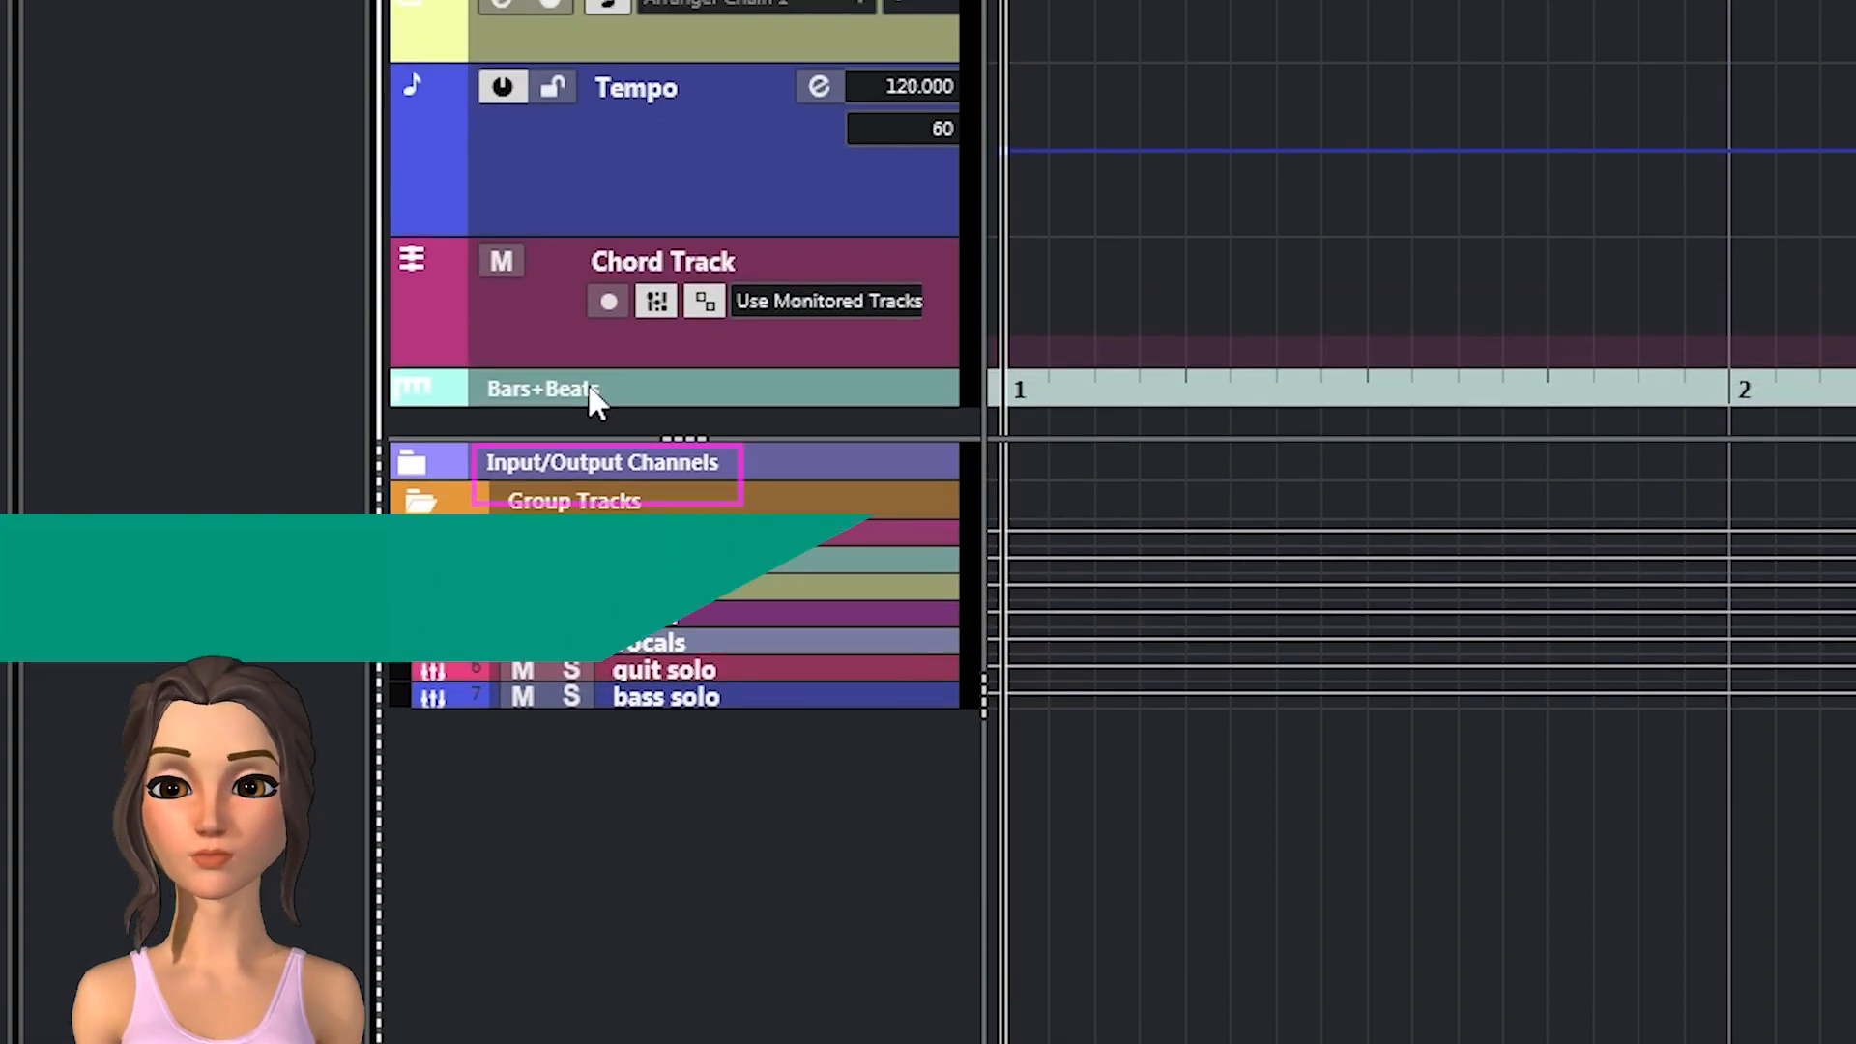
# - Set the ruler track's time format to Seconds and color the tempo track yellow-green
pyautogui.click(589, 88)
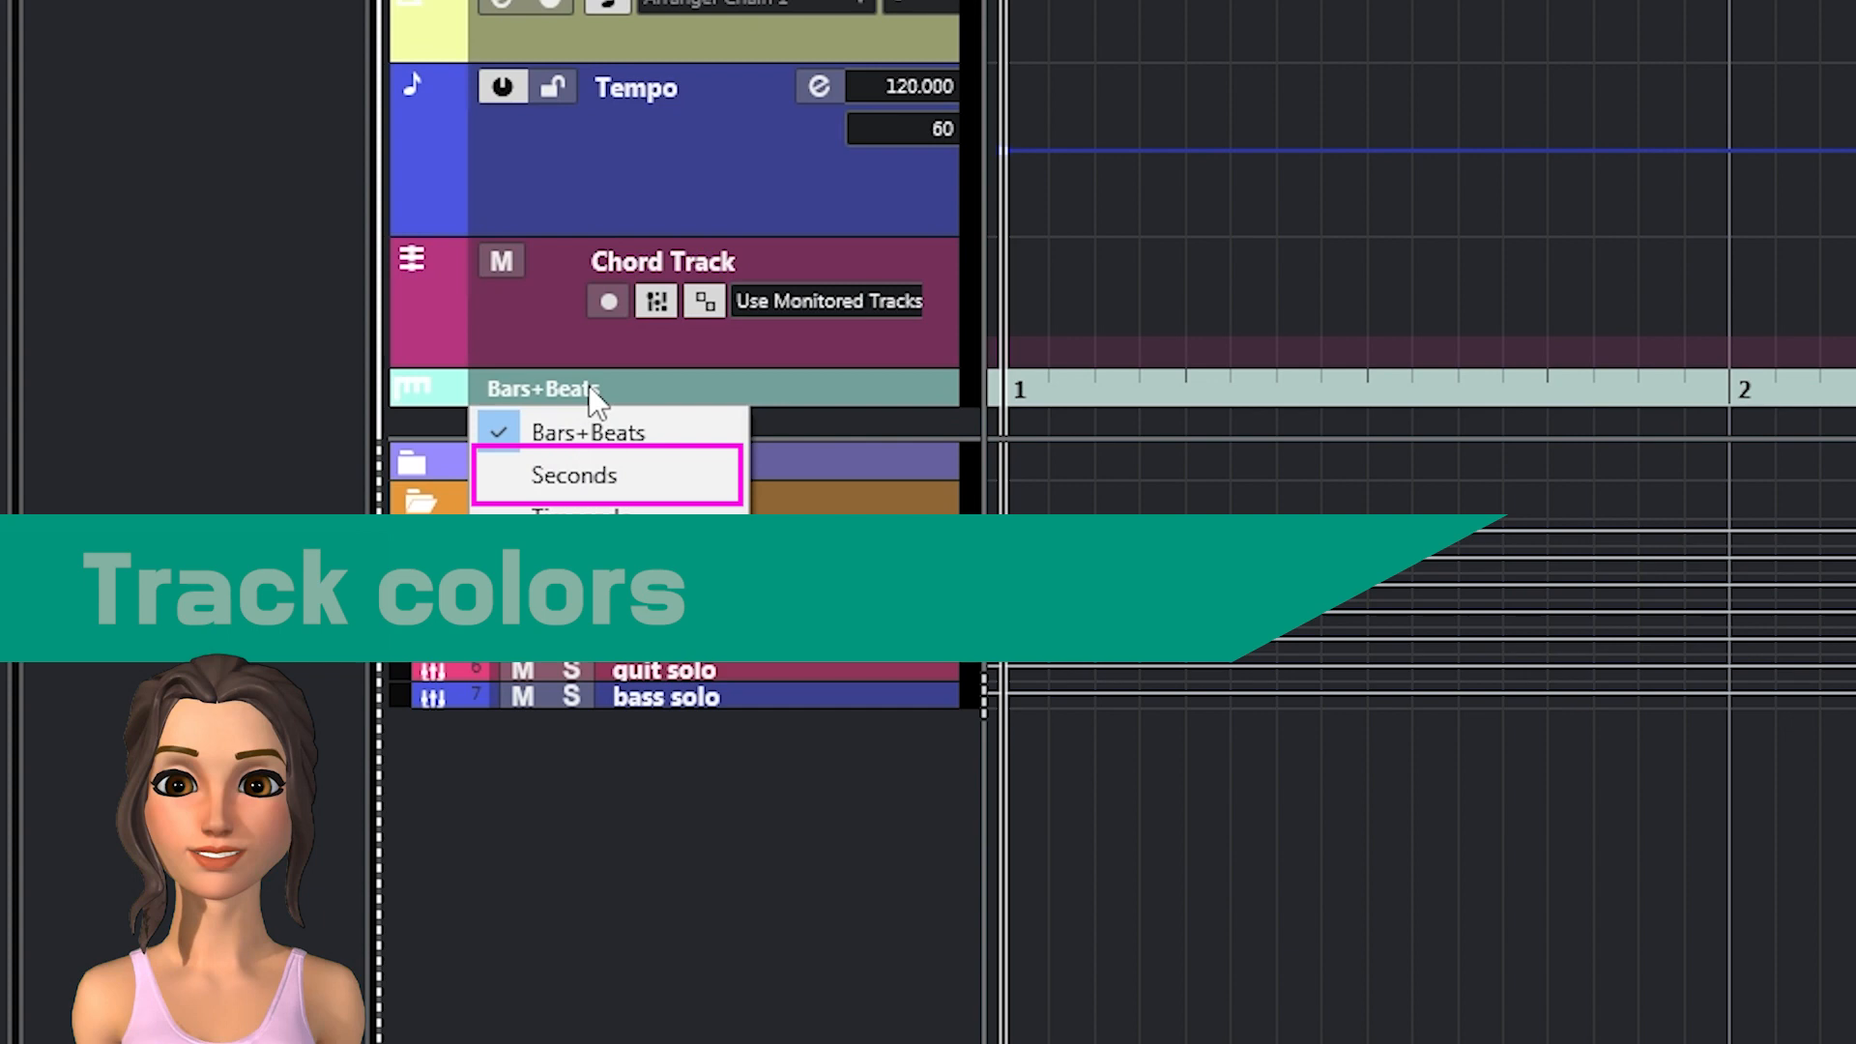
pyautogui.click(572, 476)
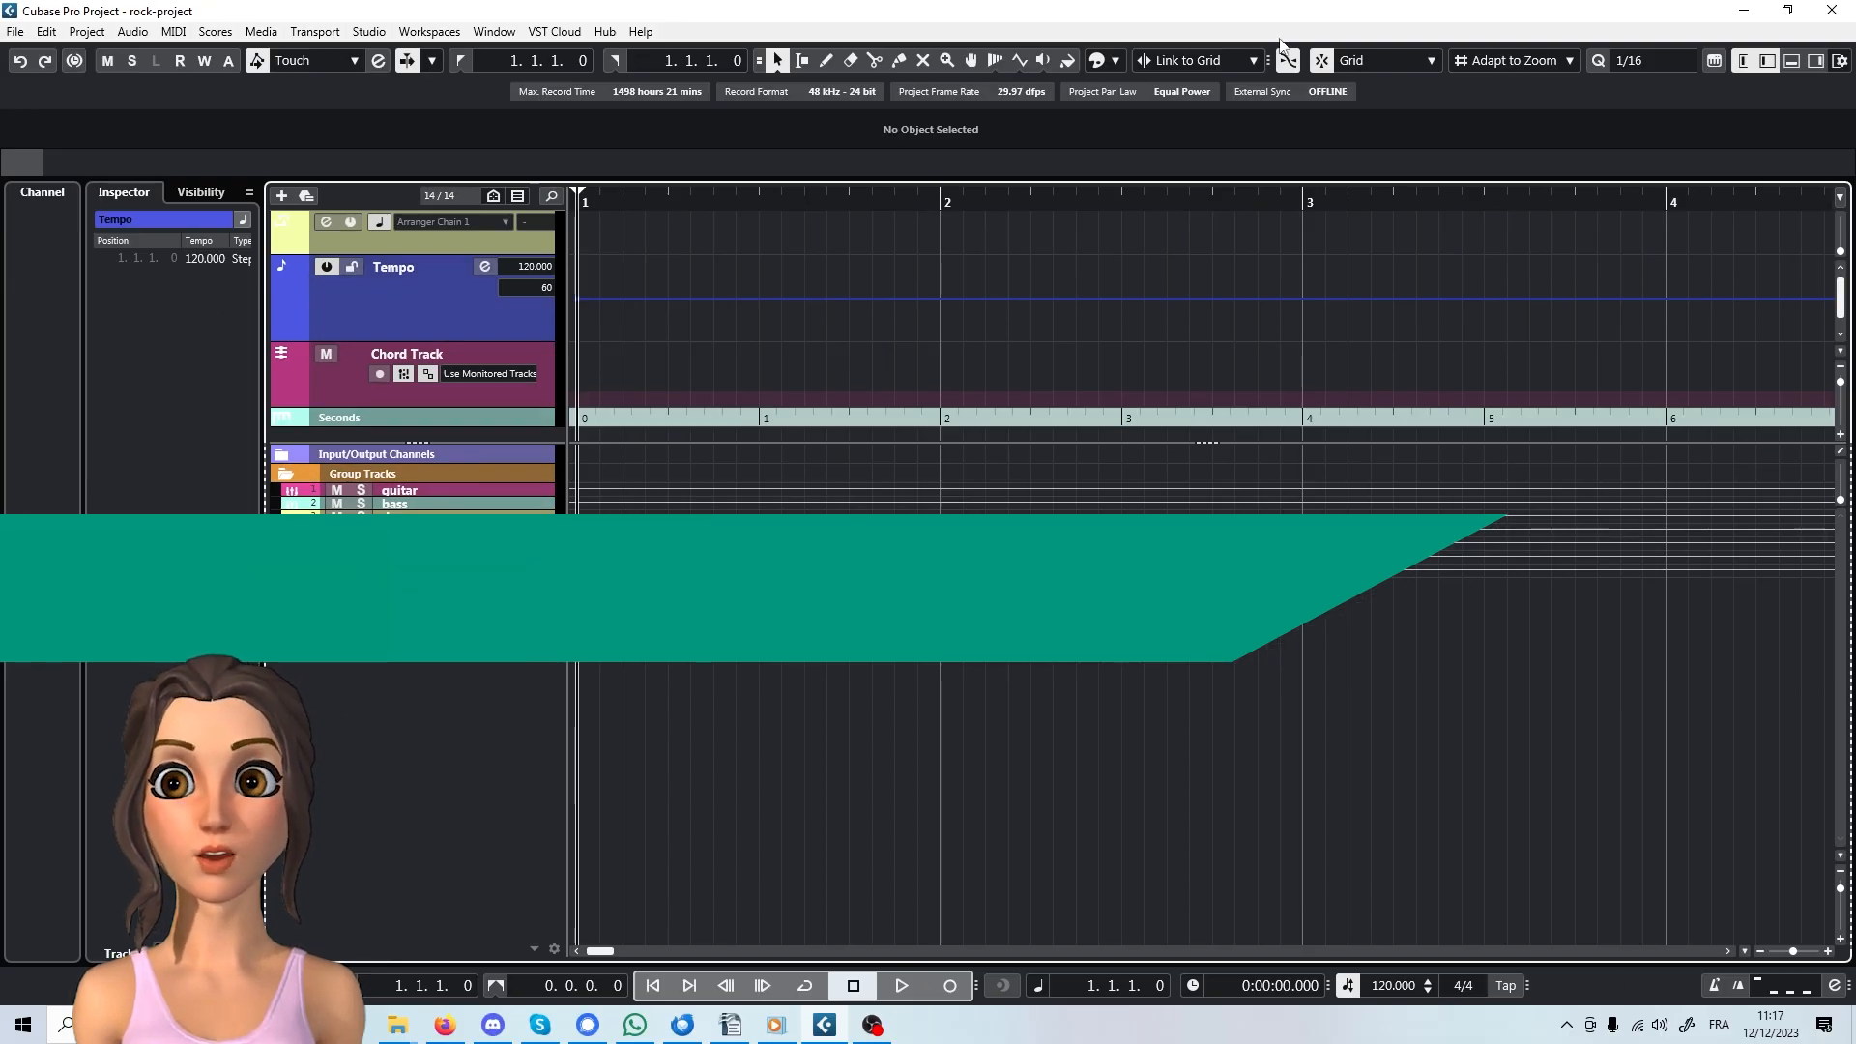
pyautogui.click(1108, 62)
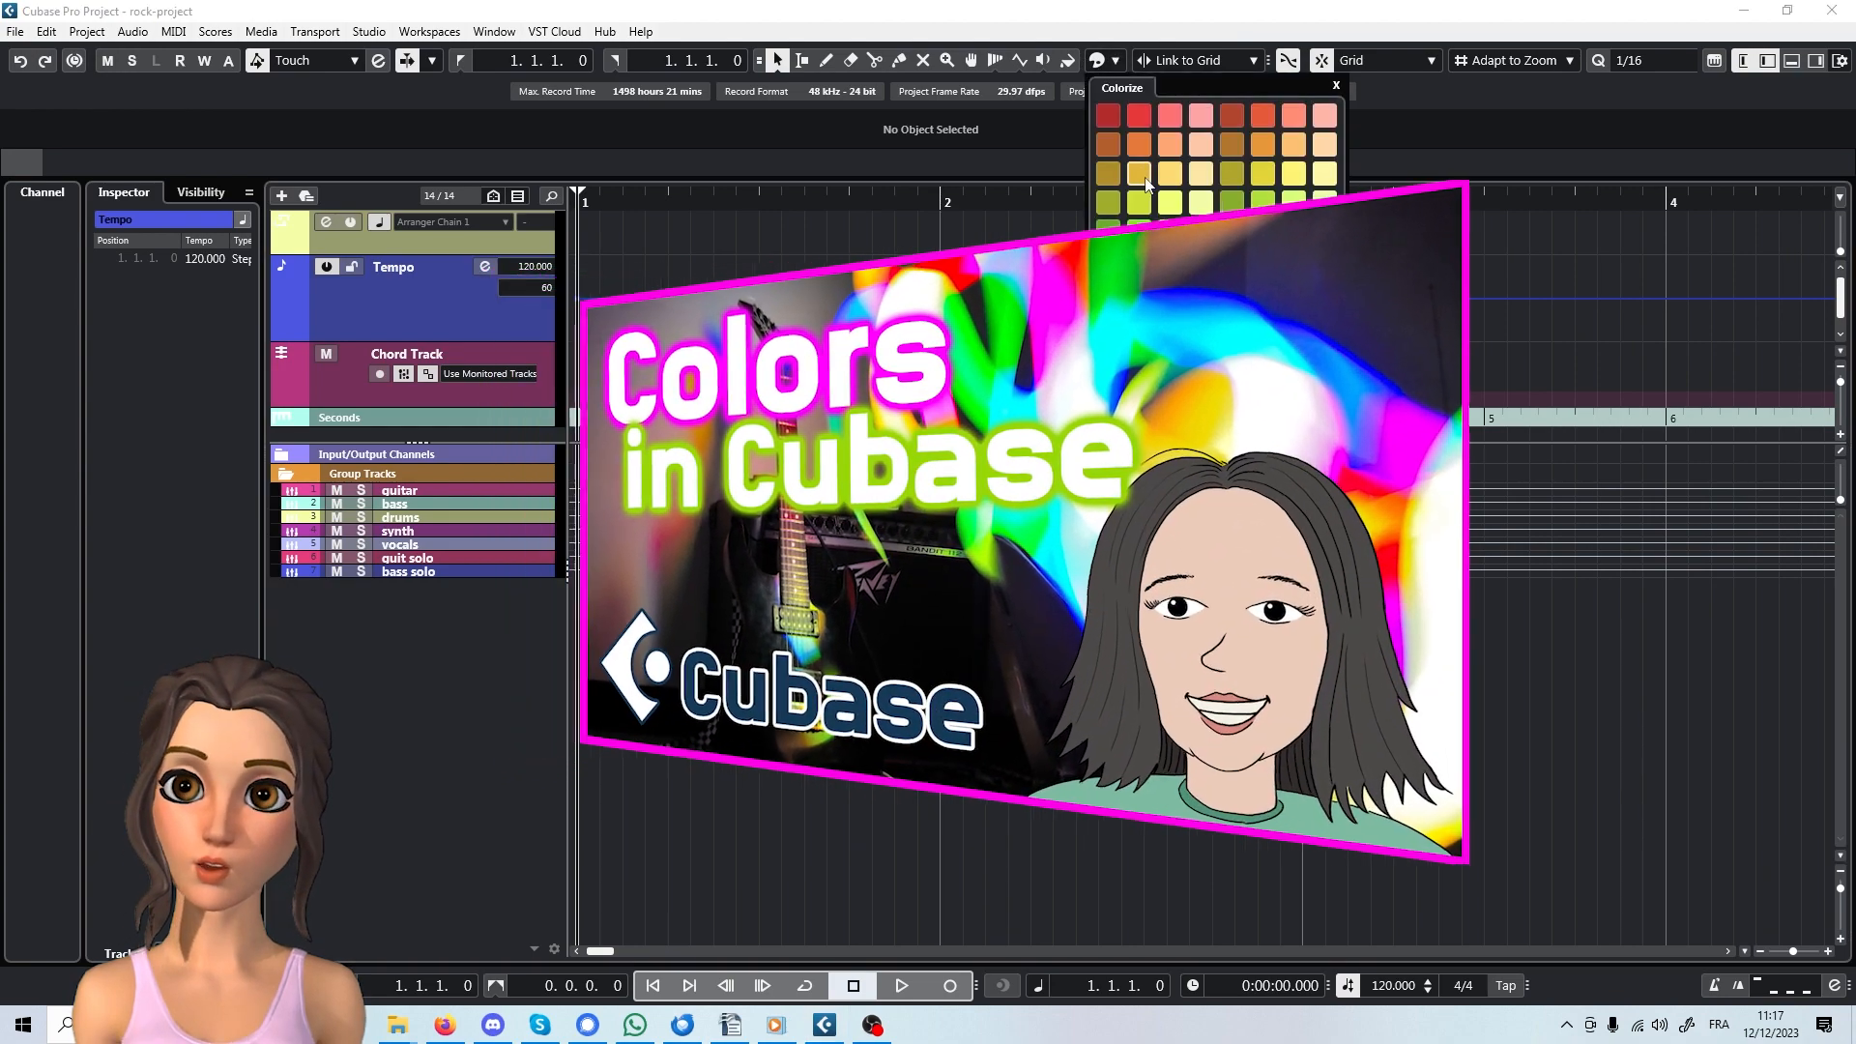
pyautogui.click(1116, 207)
pyautogui.click(712, 135)
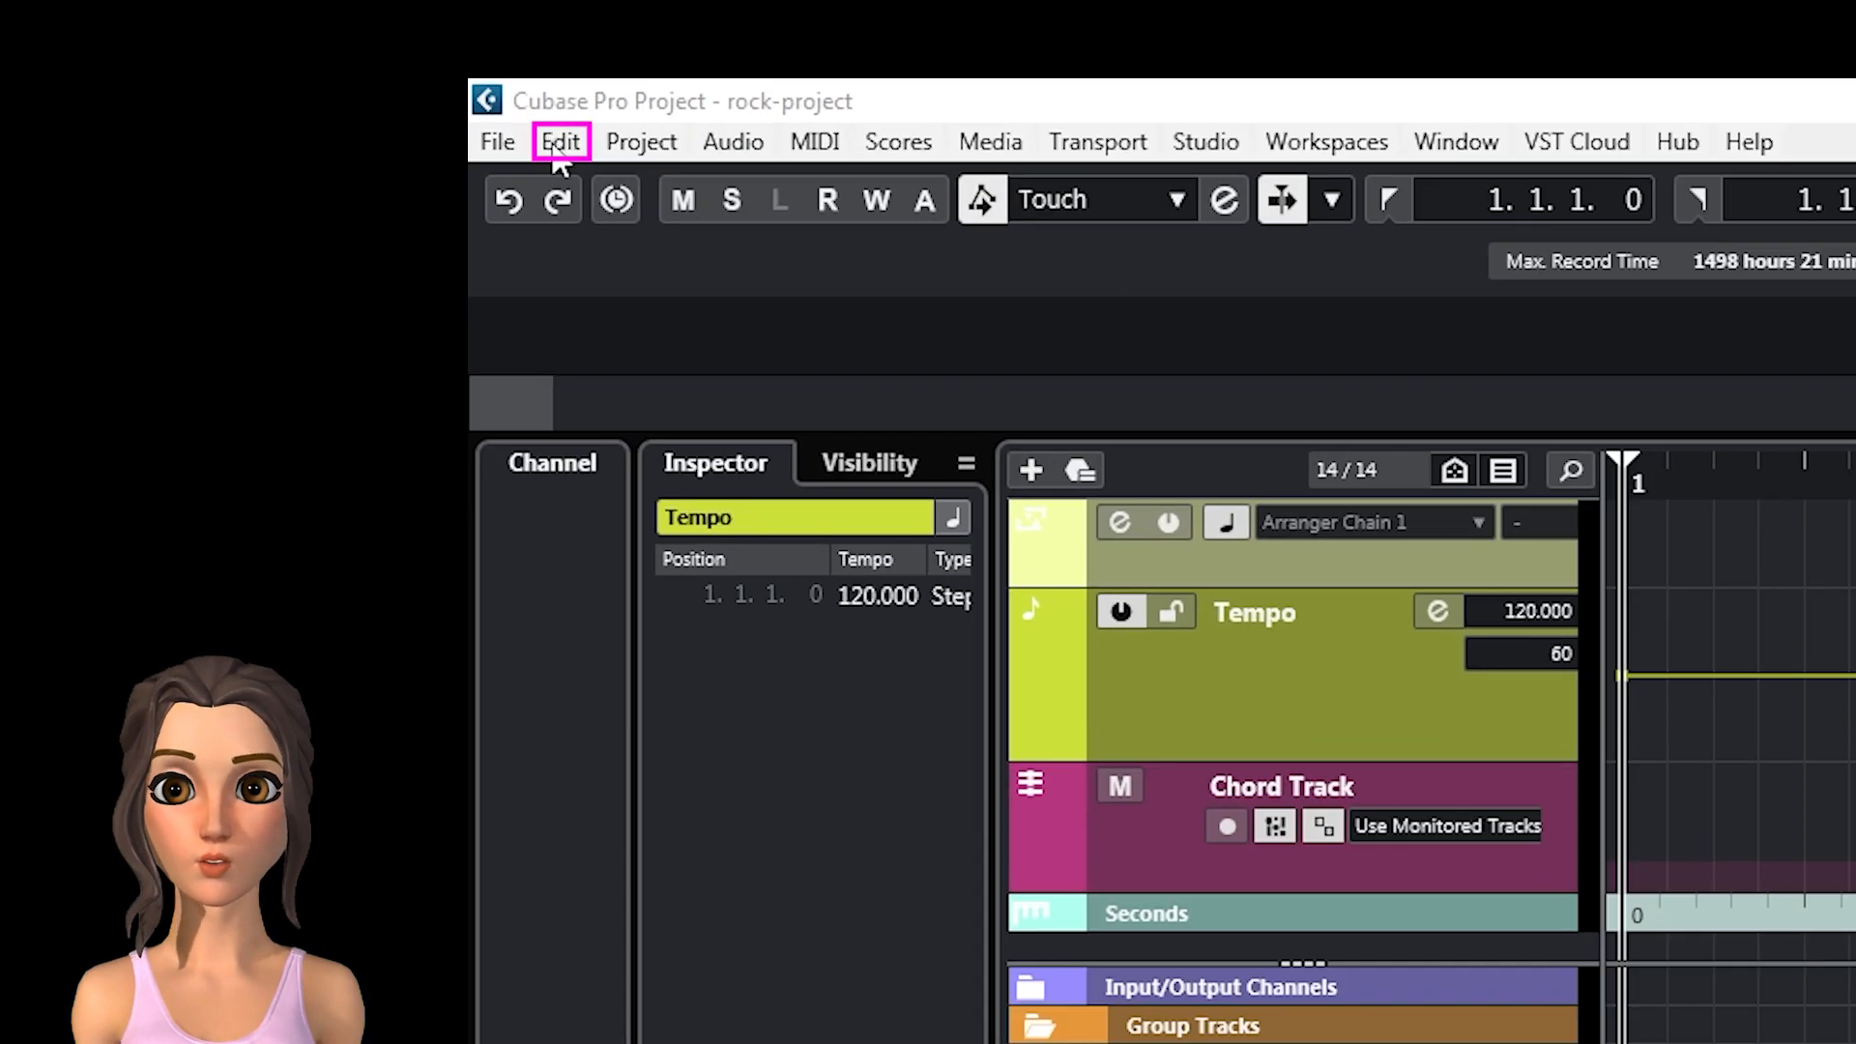
# - Open the Track & MixConsole Channel Colors page of the program preferences
pyautogui.click(46, 32)
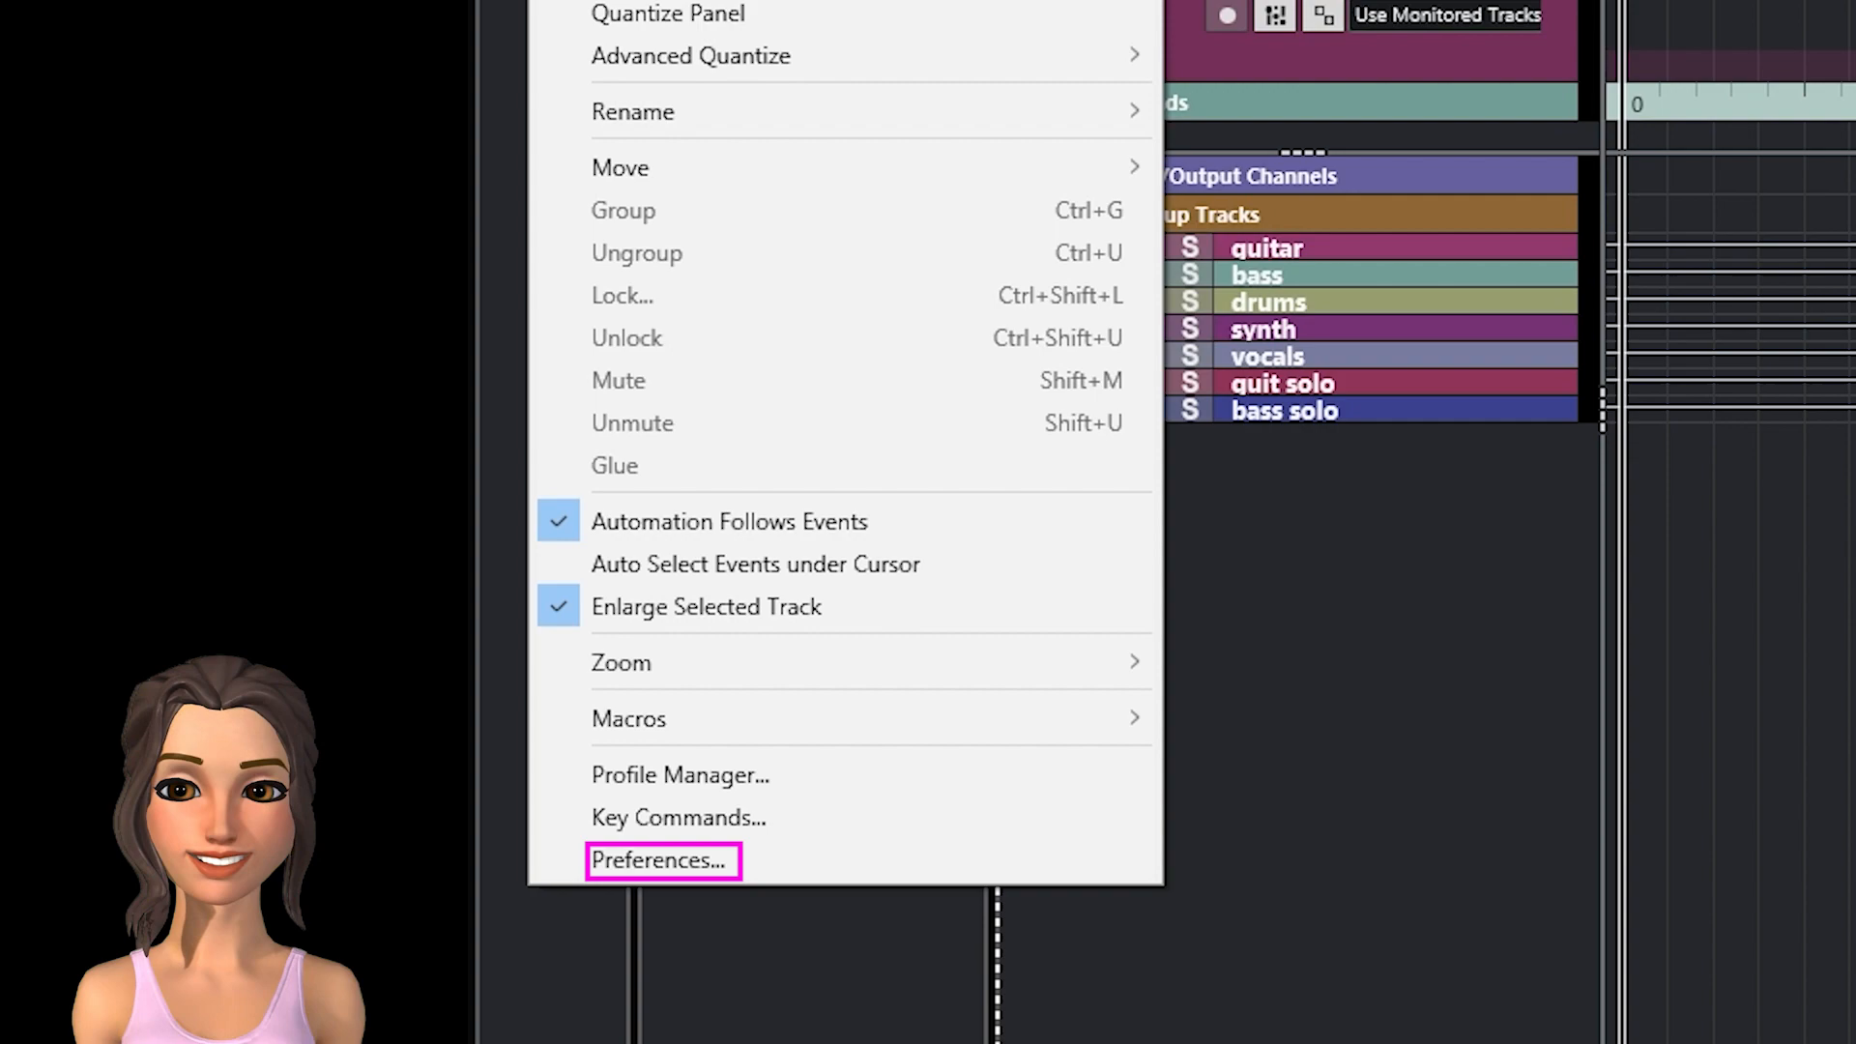
pyautogui.click(701, 860)
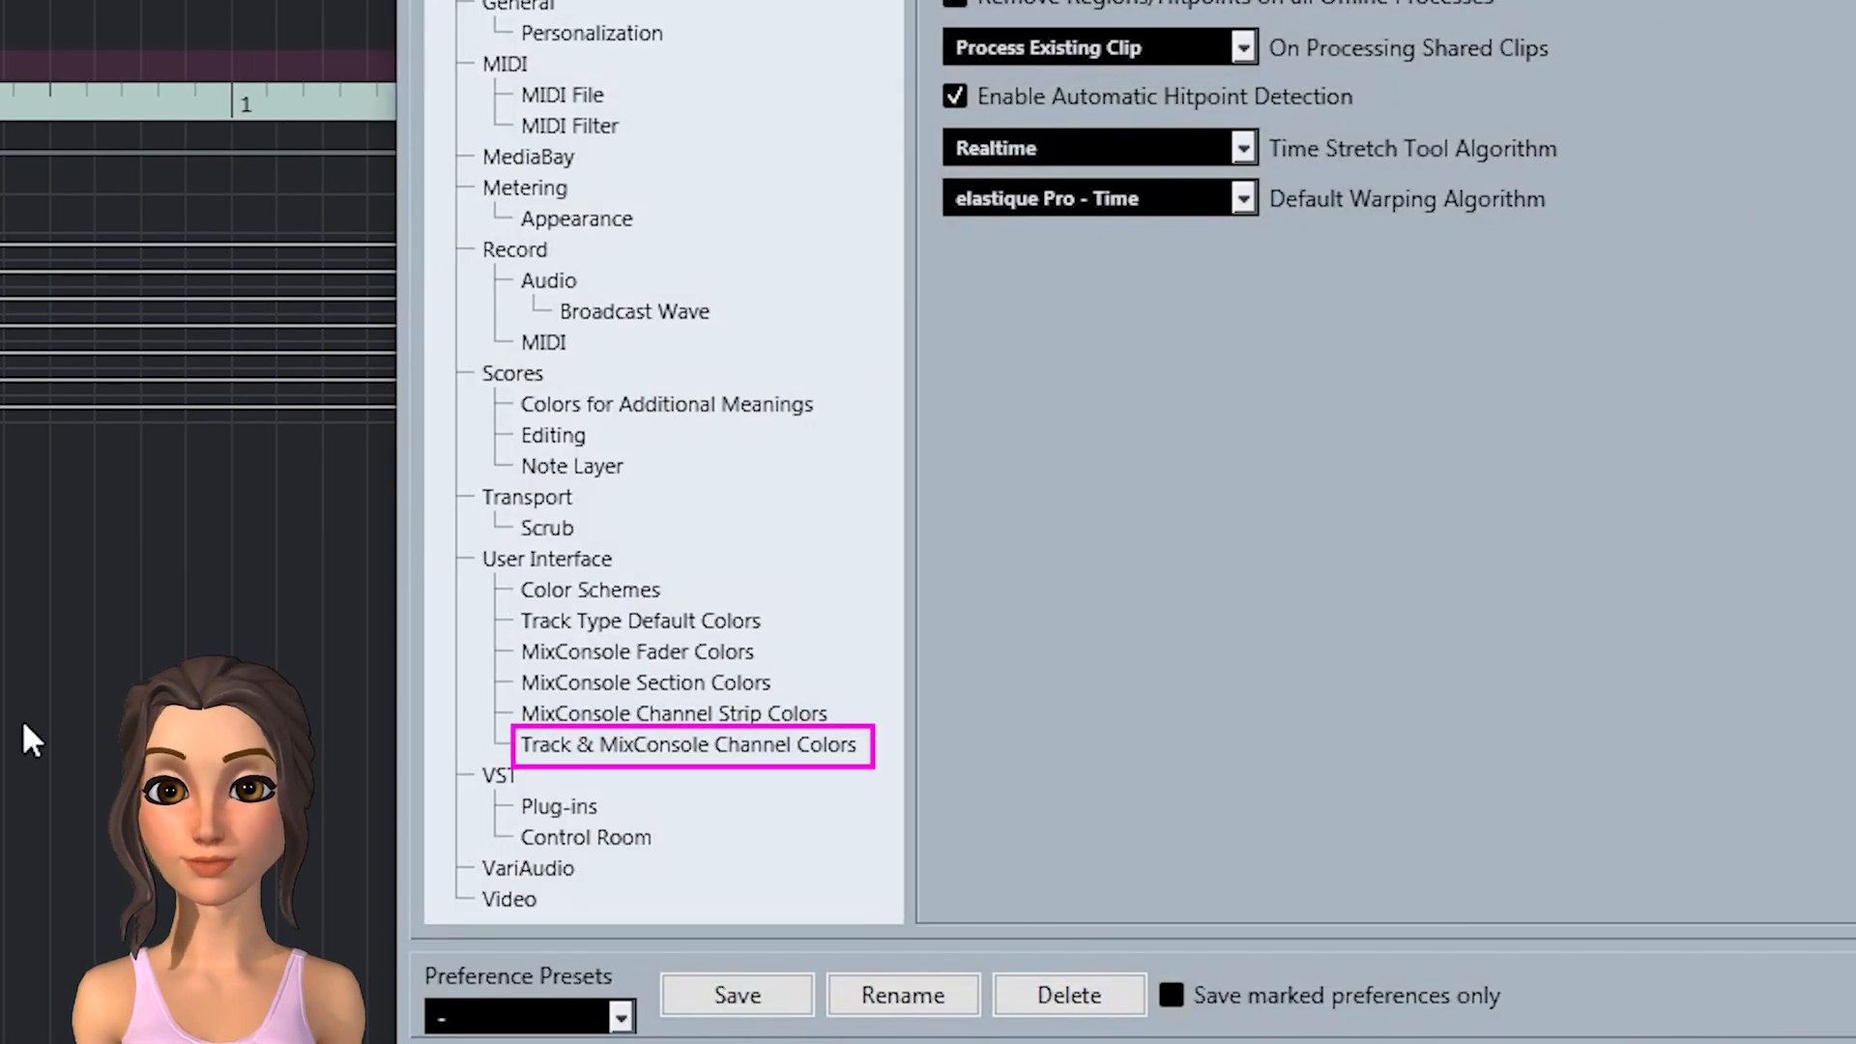
pyautogui.click(727, 747)
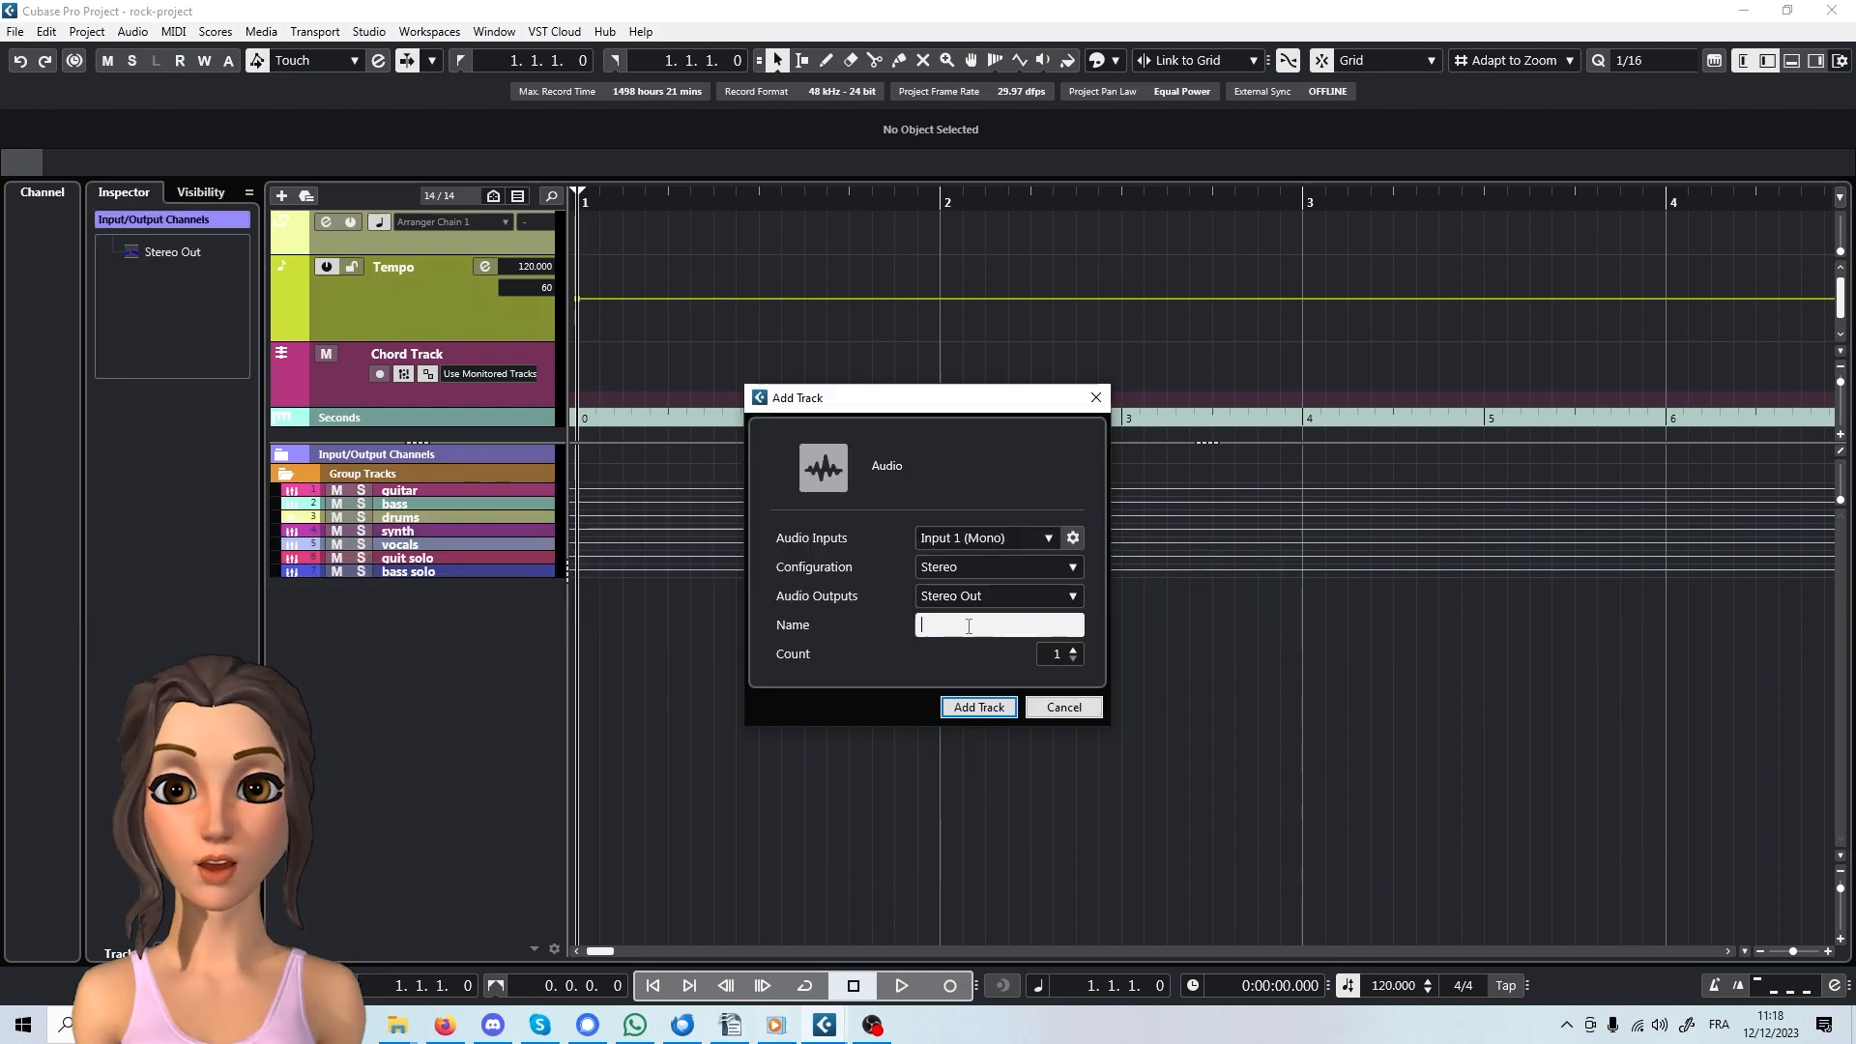
# - Add a stereo audio track named "rythm gtr R" with Stereo Out as its output and pan it hard right
pyautogui.write('rythm gtr R')
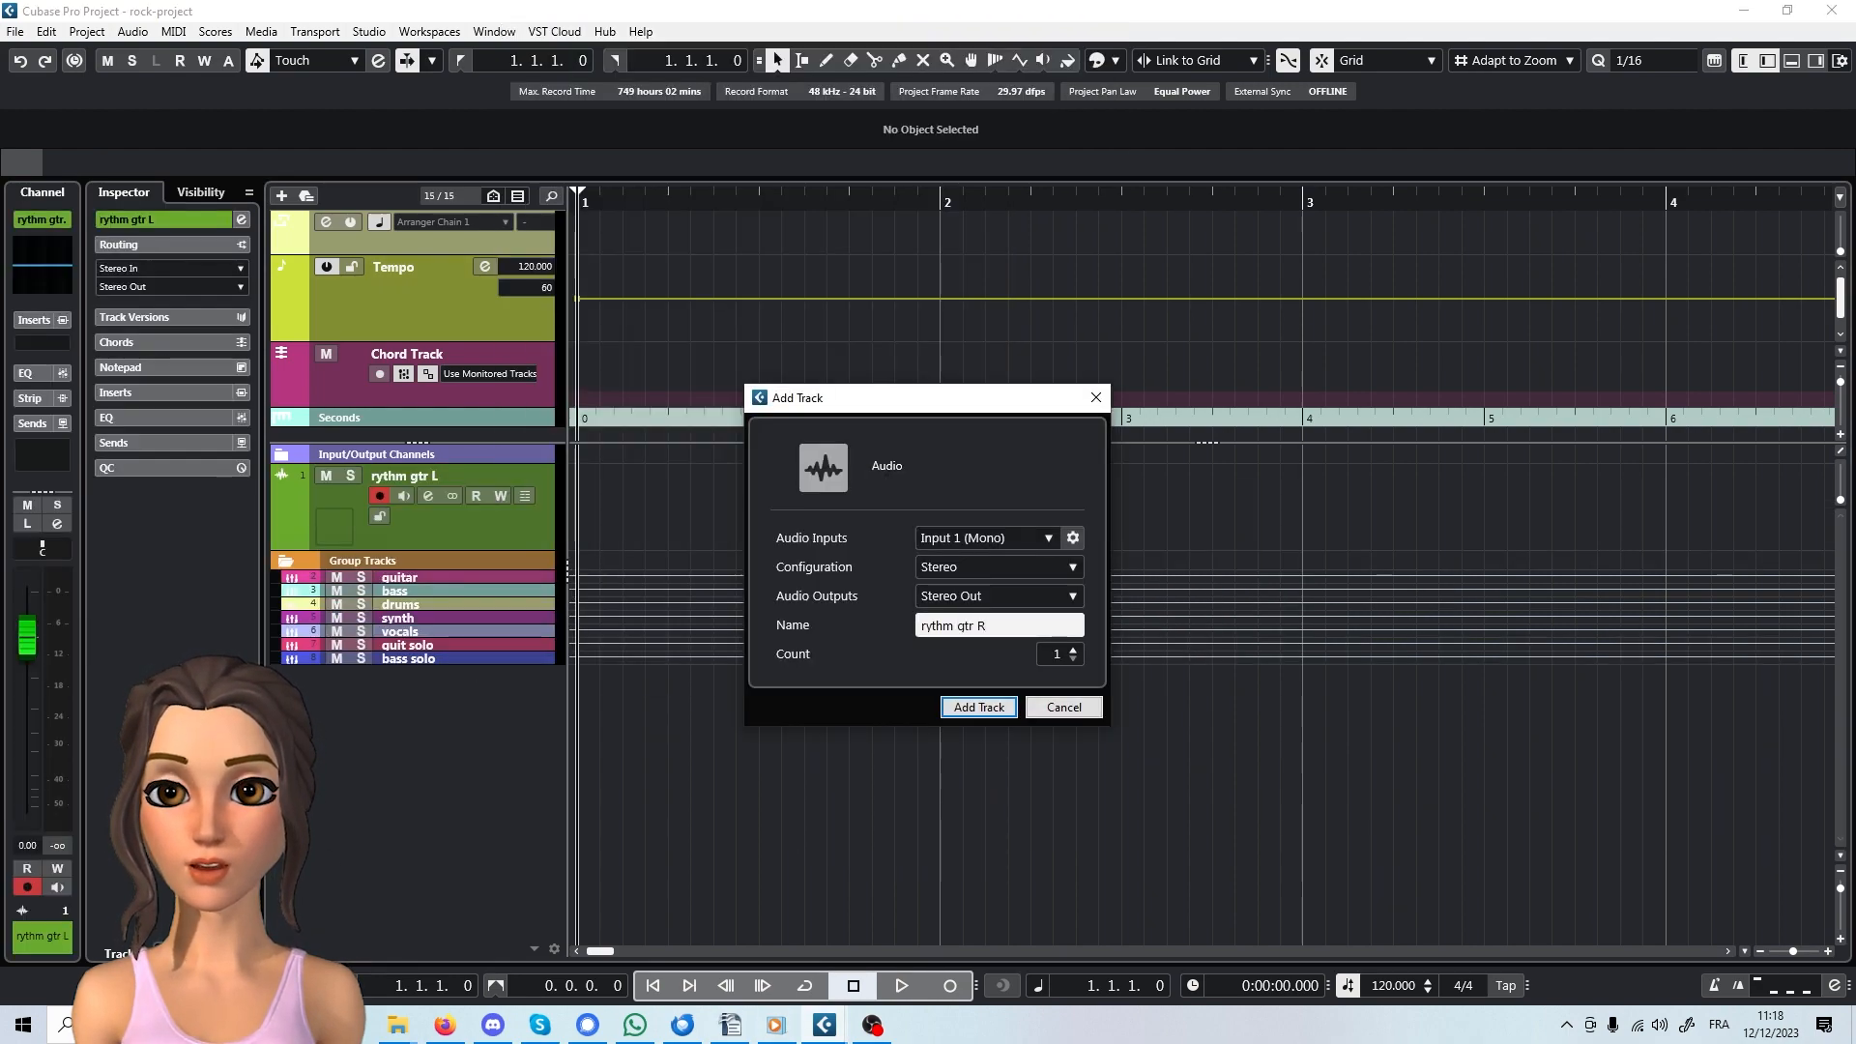
pyautogui.press('Return')
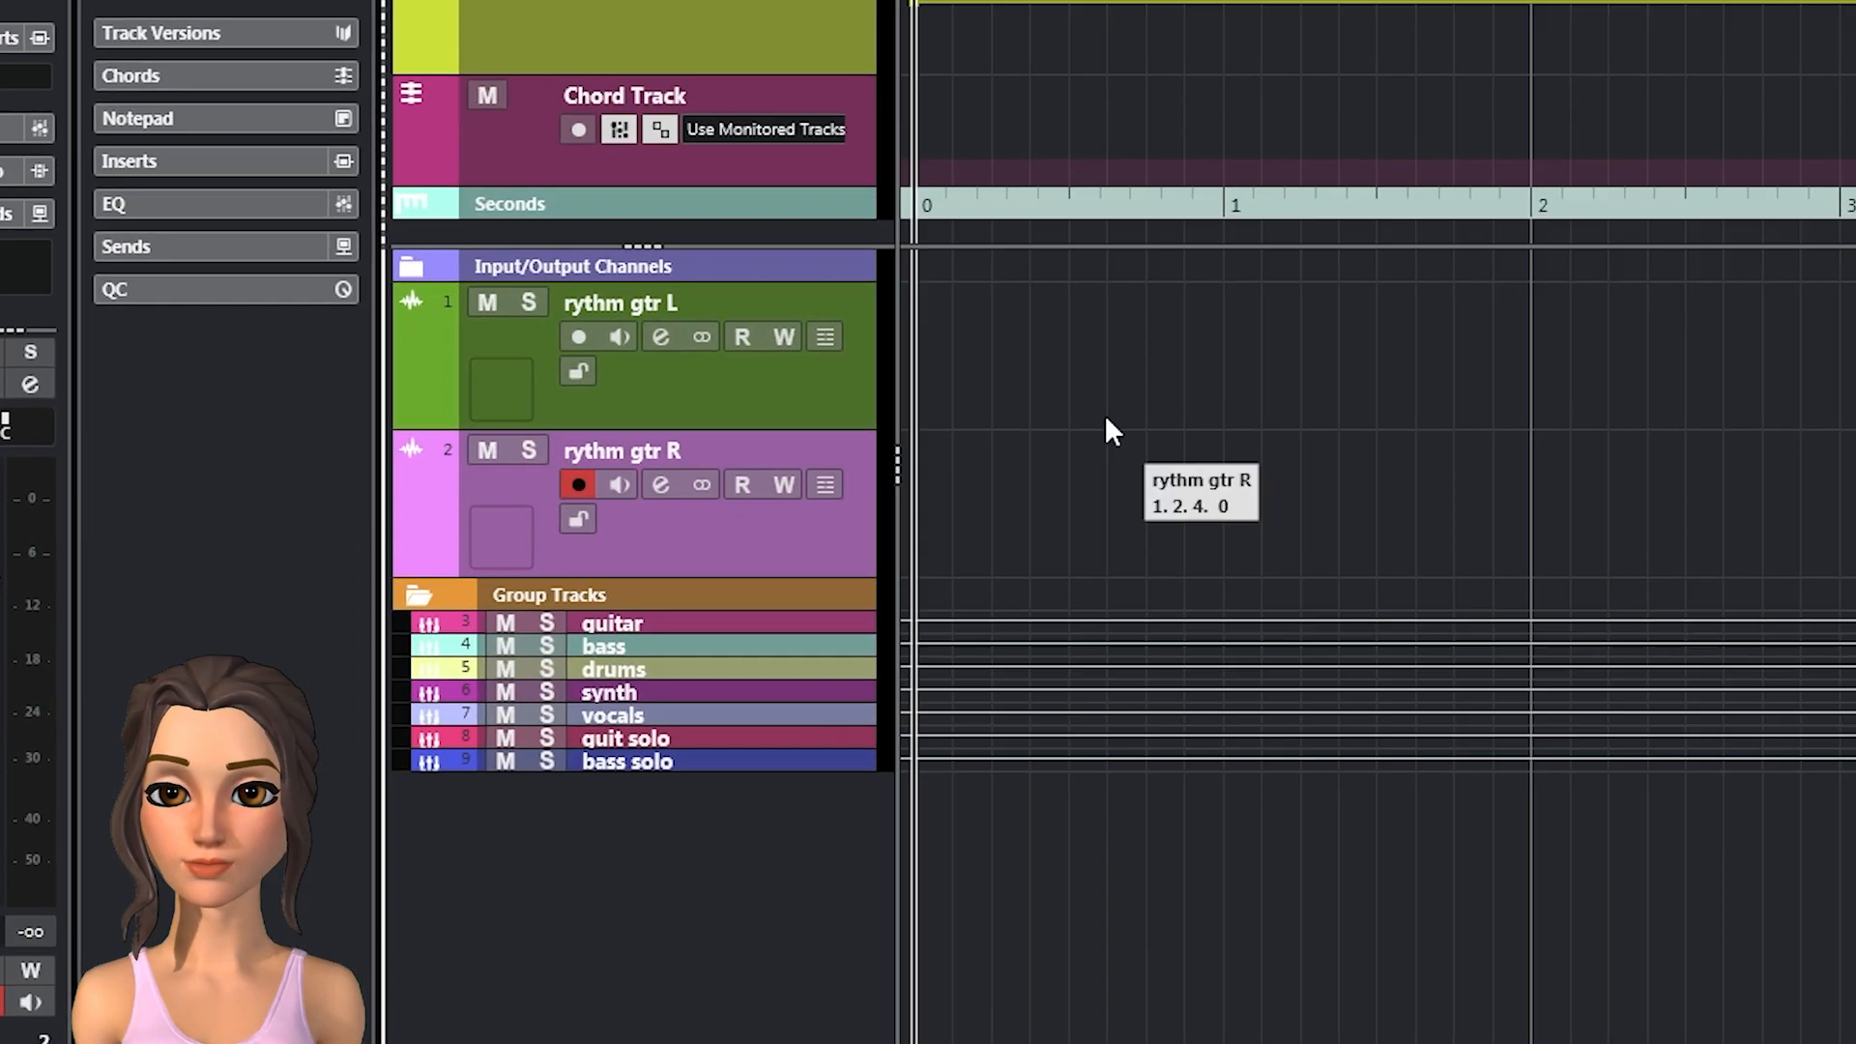
pyautogui.click(493, 531)
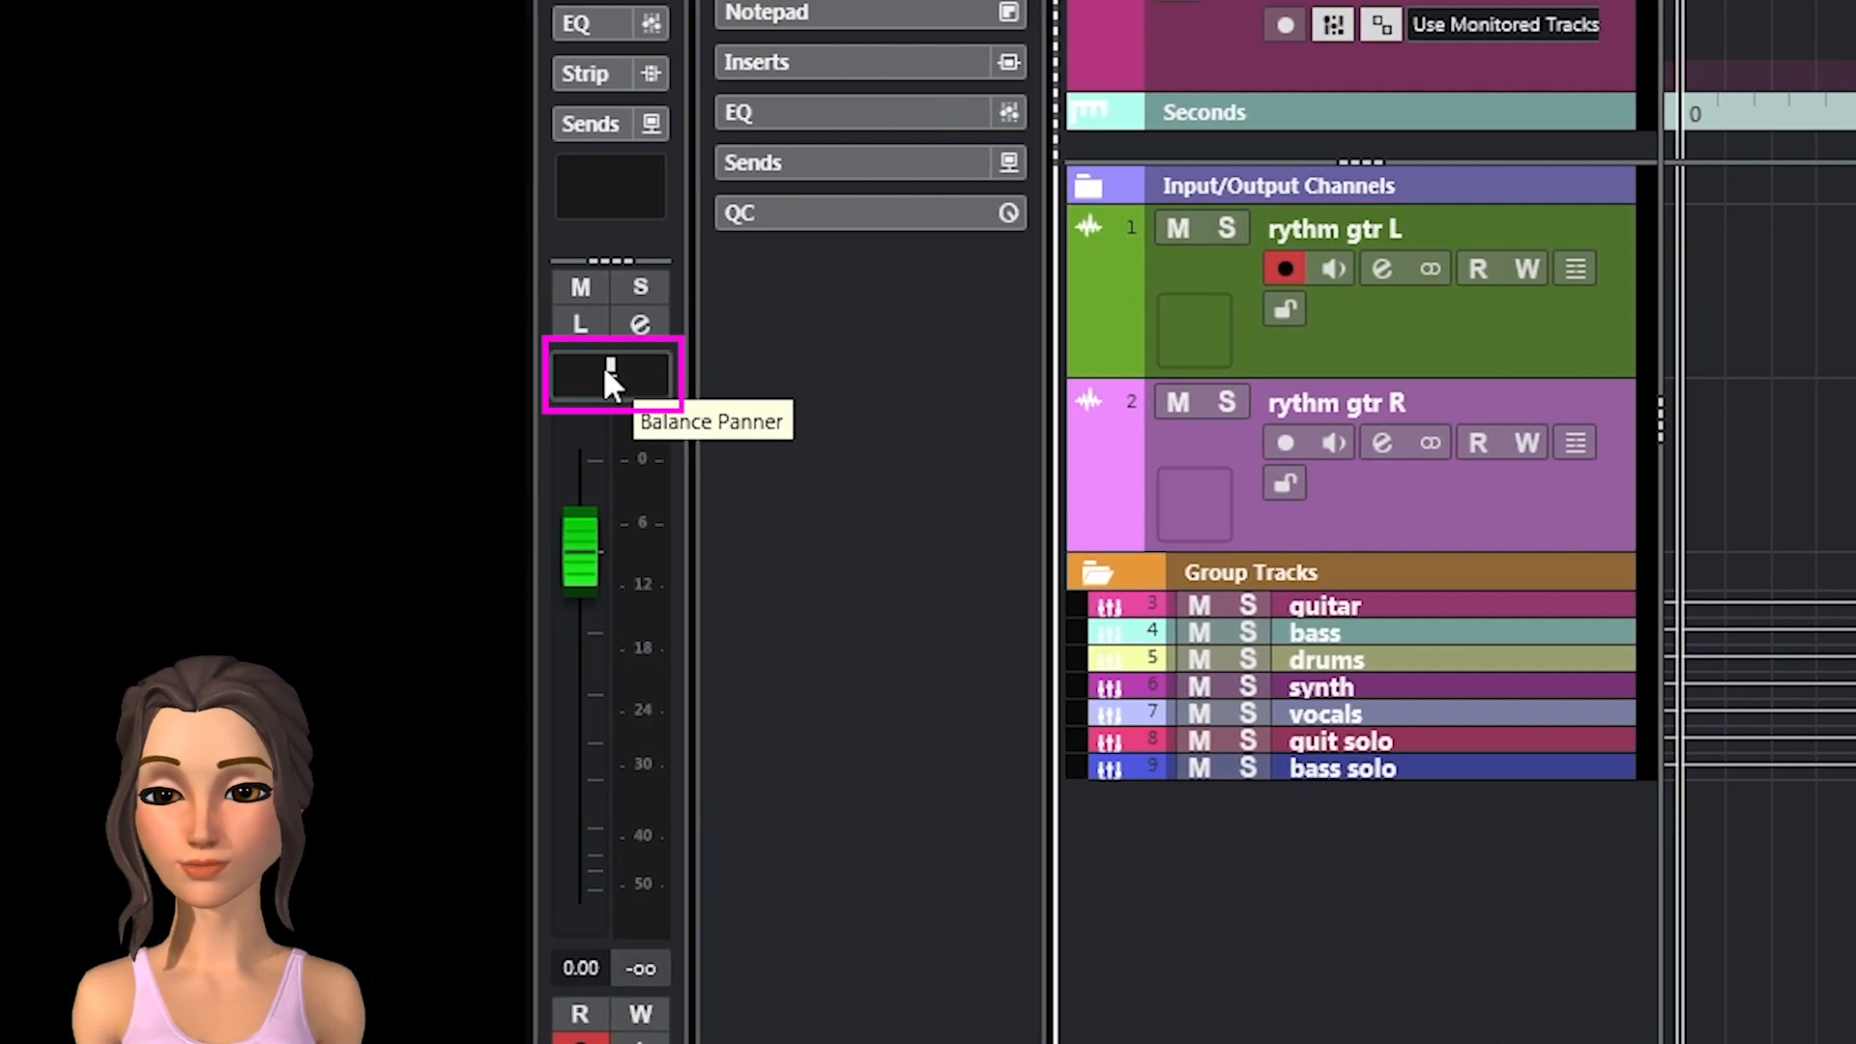
pyautogui.click(1469, 472)
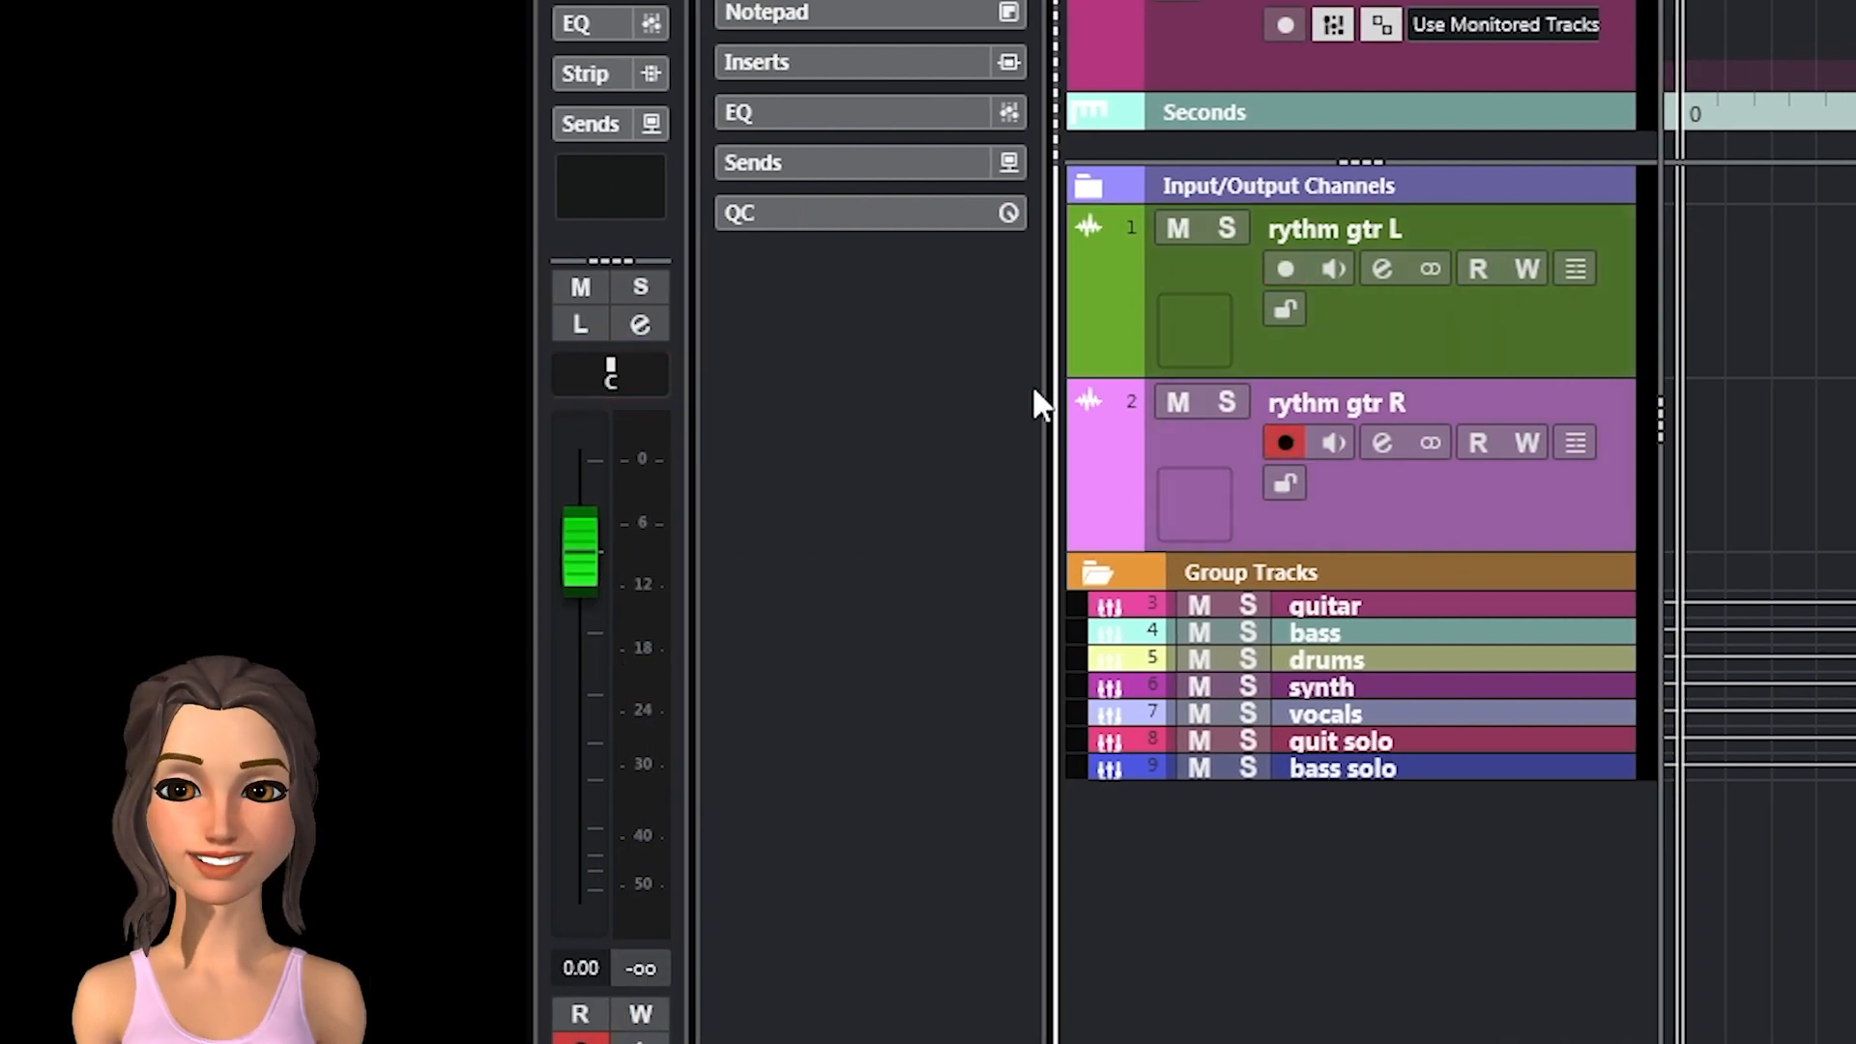
pyautogui.moveTo(613, 364); pyautogui.dragTo(669, 365)
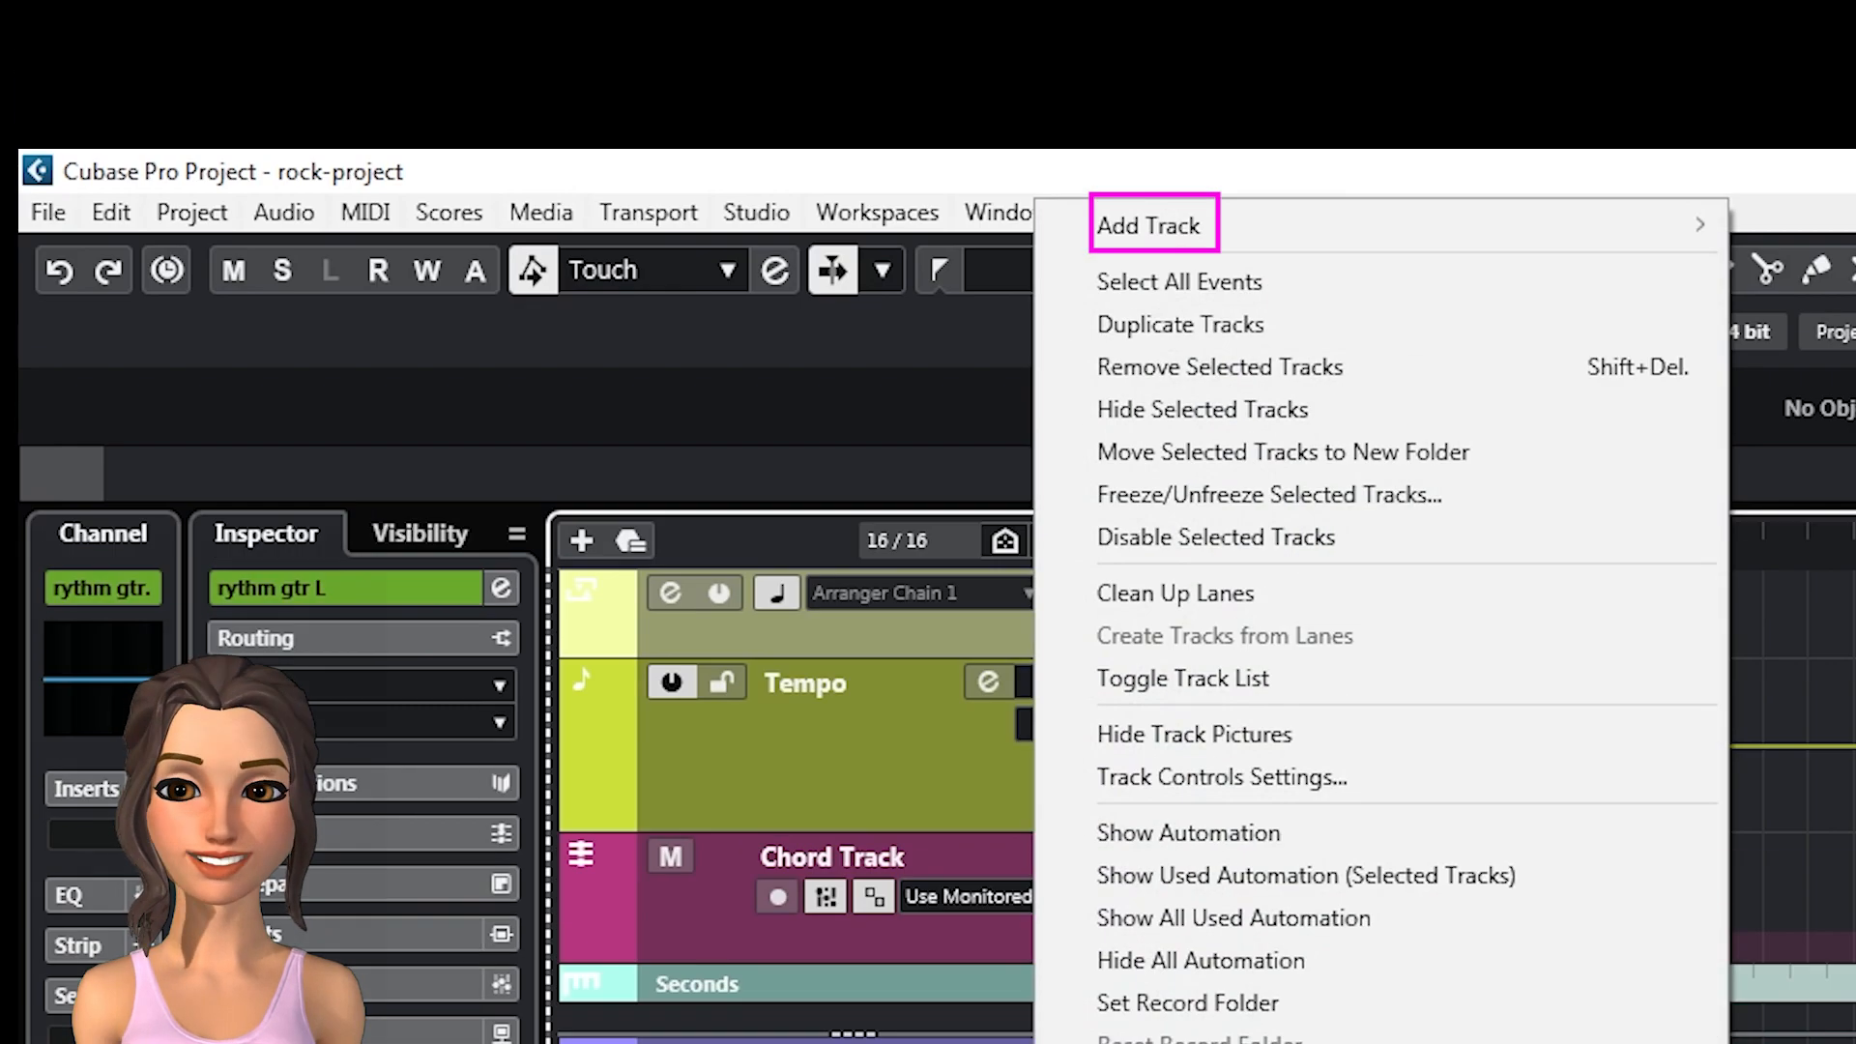
# - Route the output of the rythm gtr L track to the guitar group in its channel settings
pyautogui.moveTo(1384, 223)
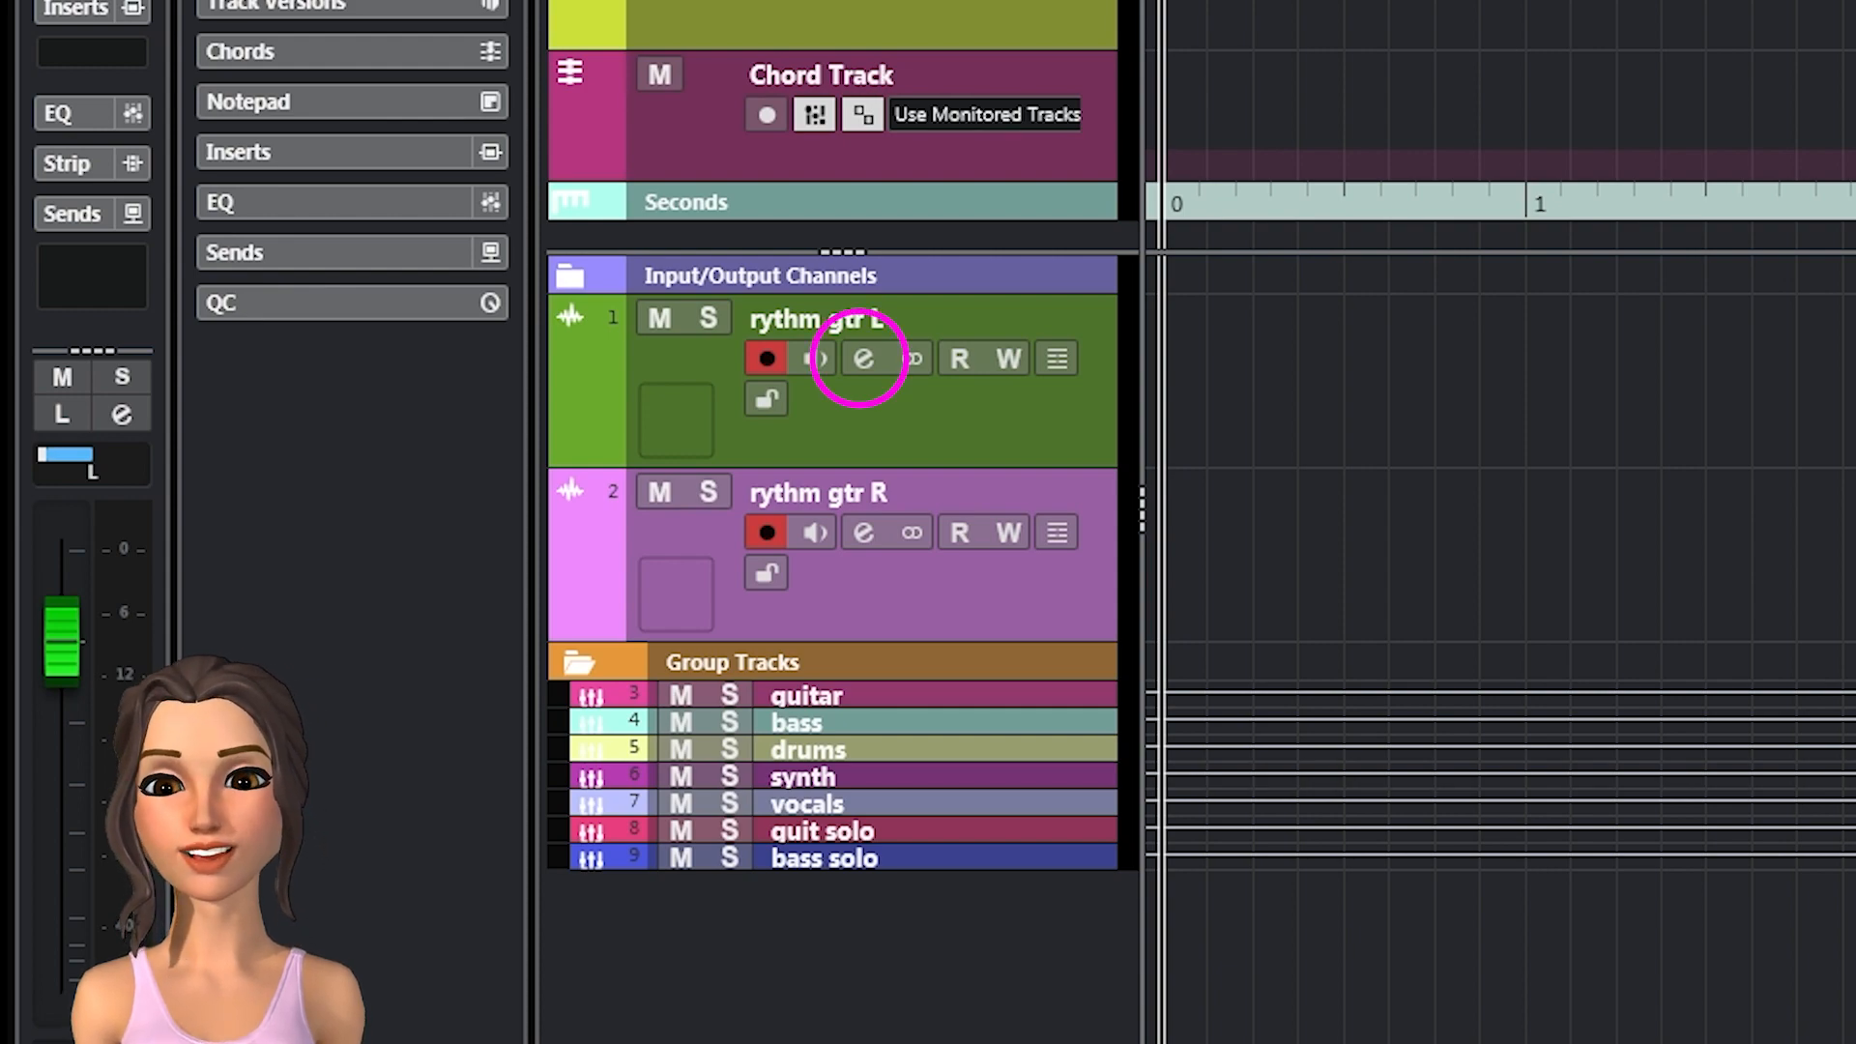
pyautogui.click(862, 359)
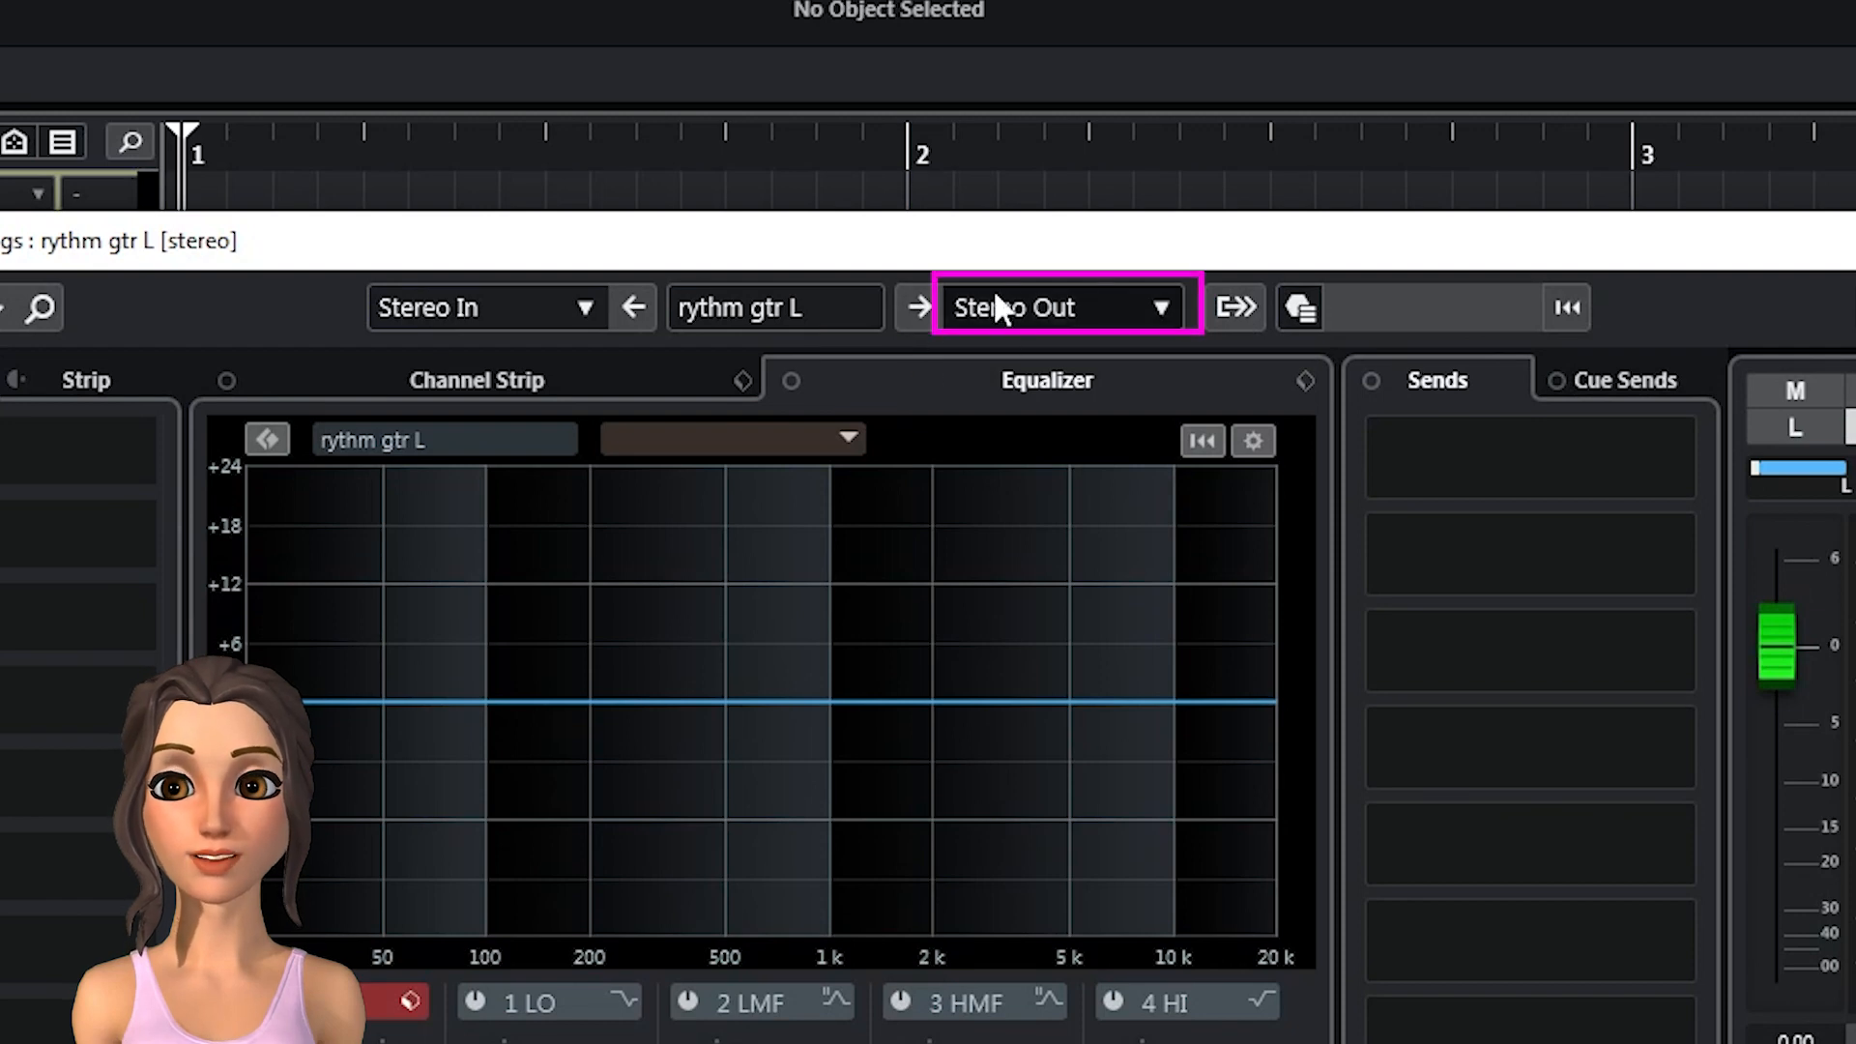
pyautogui.click(1161, 309)
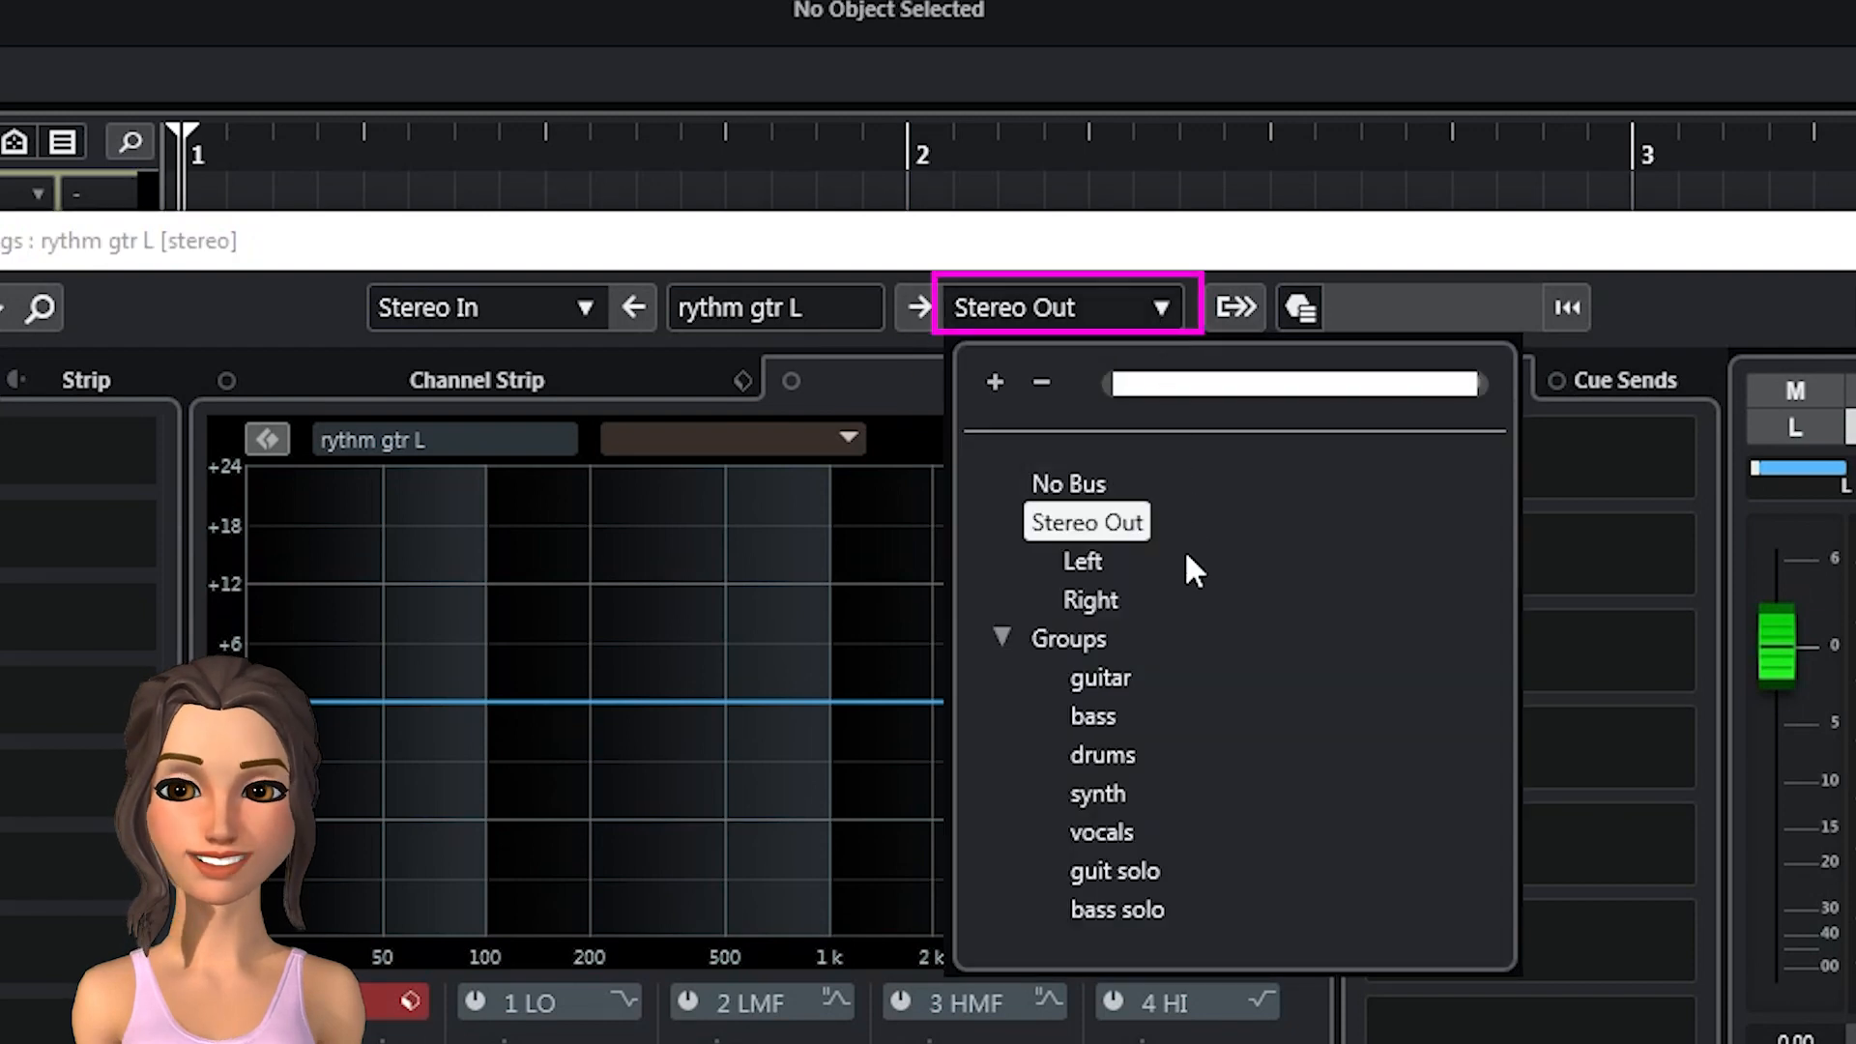
pyautogui.click(1100, 678)
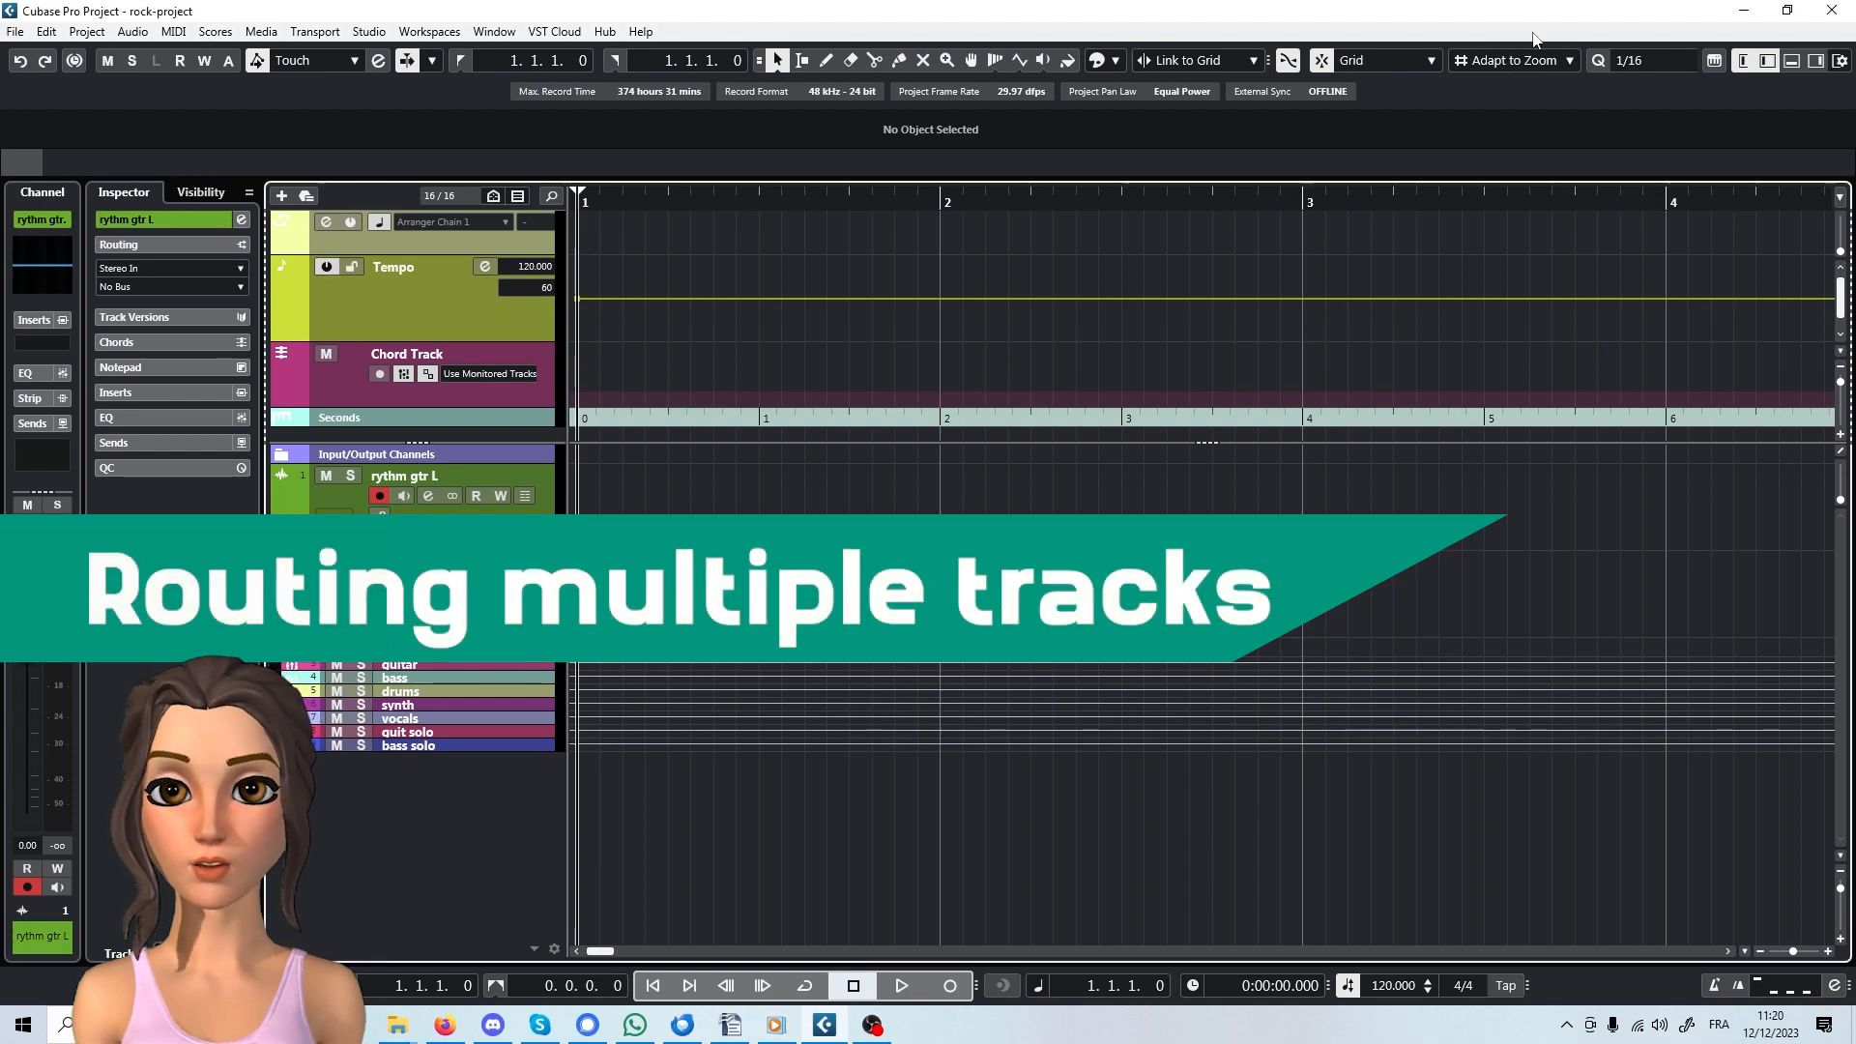
# - Route both rhythm guitar channels to the guitar group at once in the MixConsole, closing the mixer when done
pyautogui.press('F3')
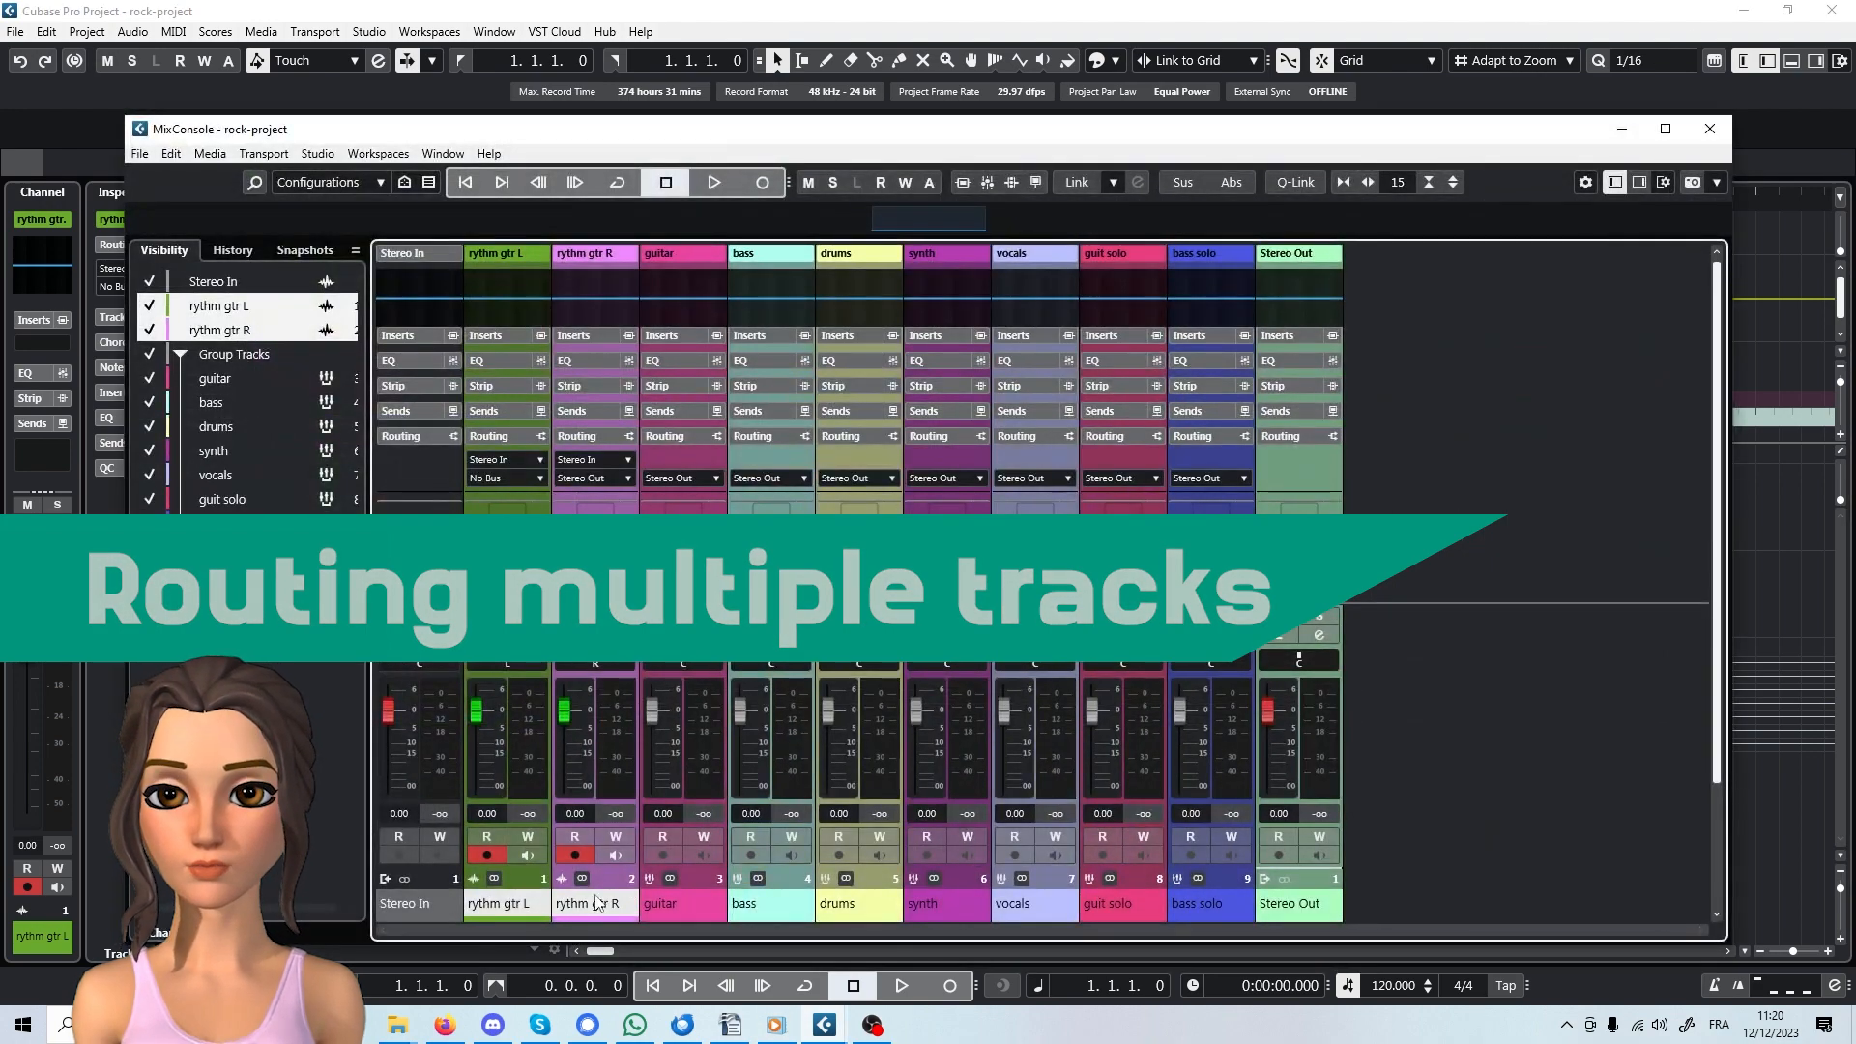
pyautogui.click(501, 905)
pyautogui.keyDown('ctrl'); pyautogui.click(583, 906); pyautogui.keyUp('ctrl')
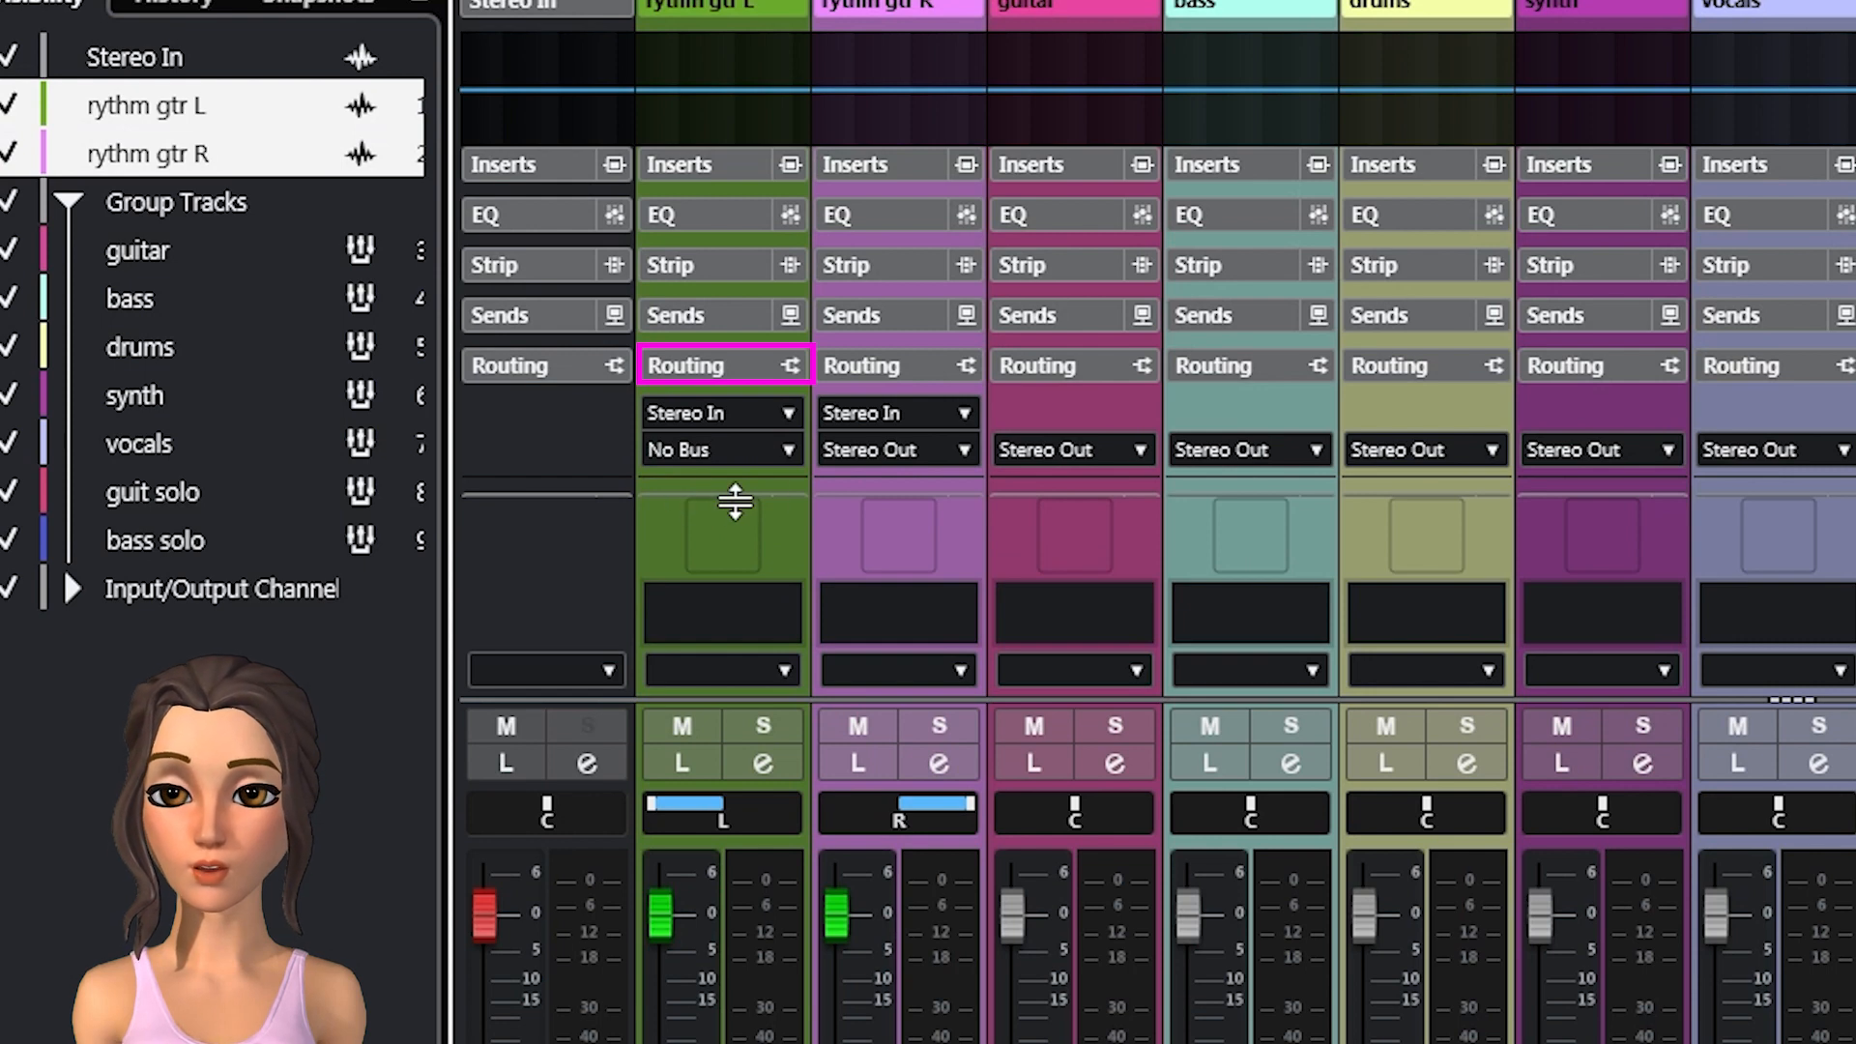
pyautogui.click(779, 453)
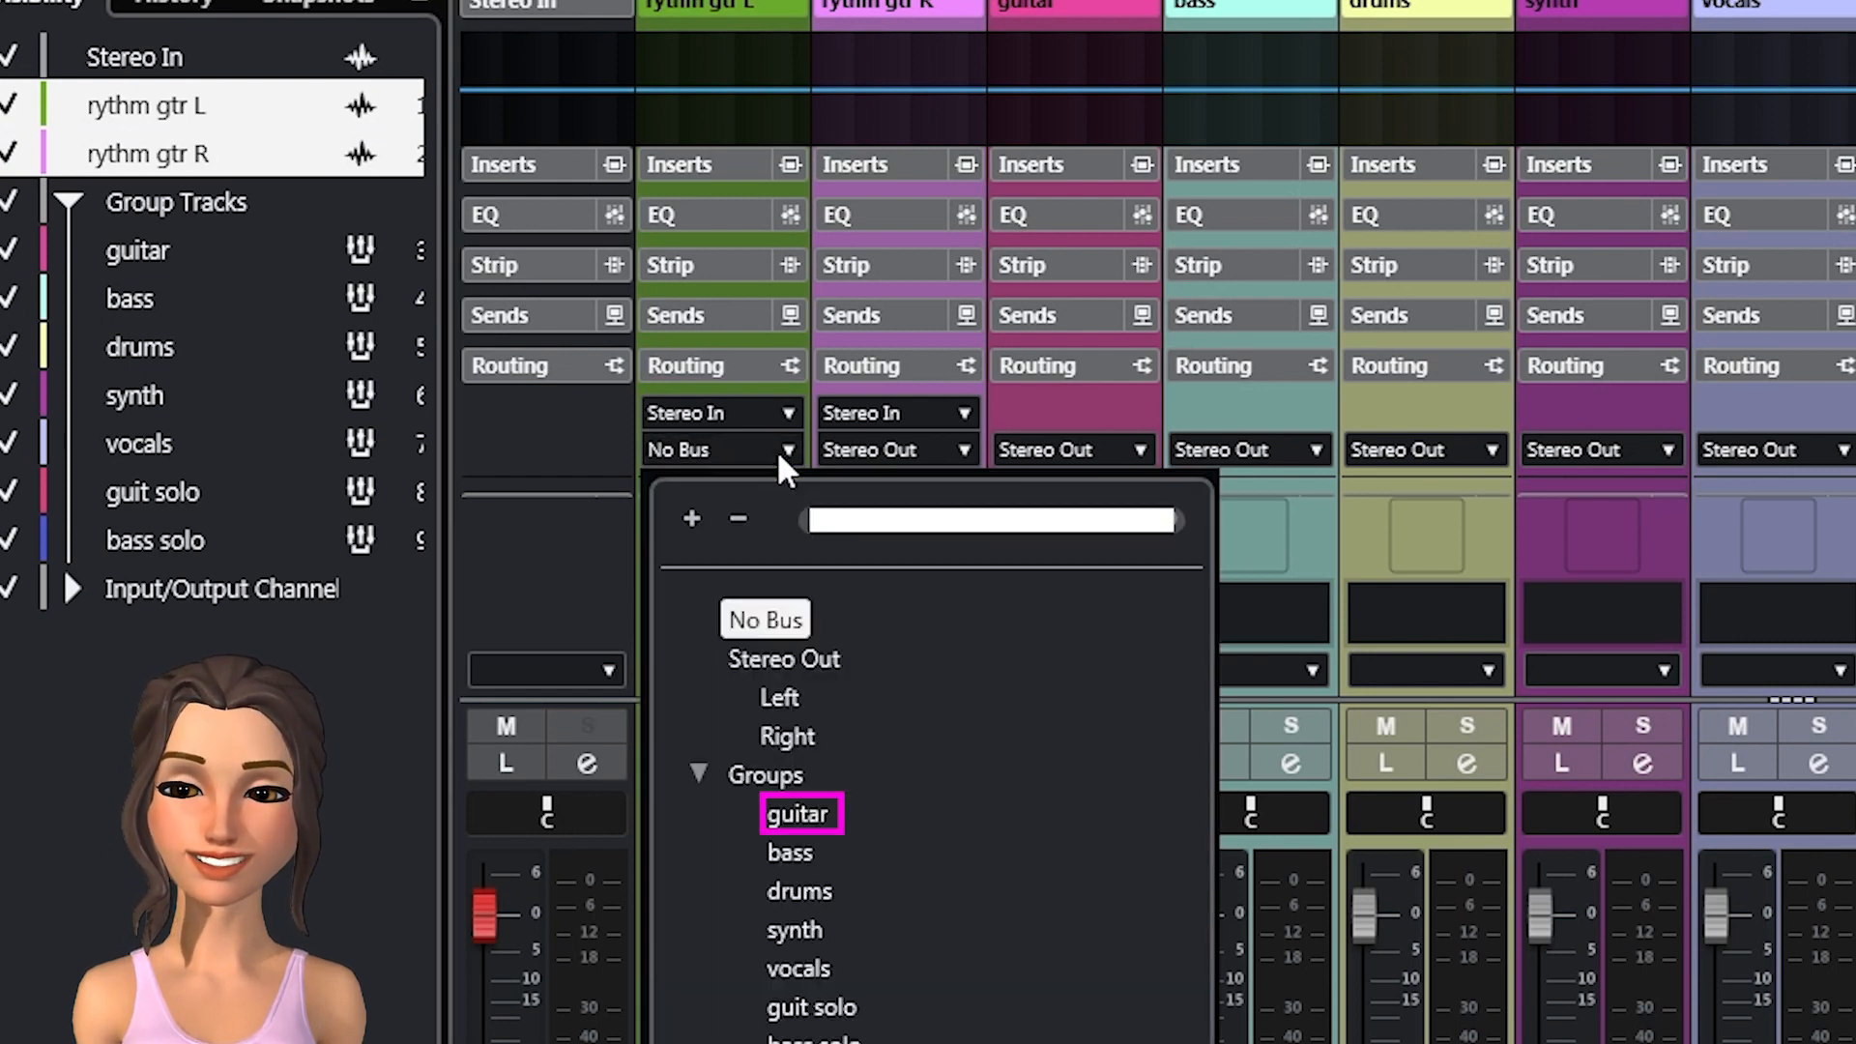
pyautogui.keyDown('alt'); pyautogui.keyDown('shift'); pyautogui.click(802, 812); pyautogui.keyUp('shift'); pyautogui.keyUp('alt')
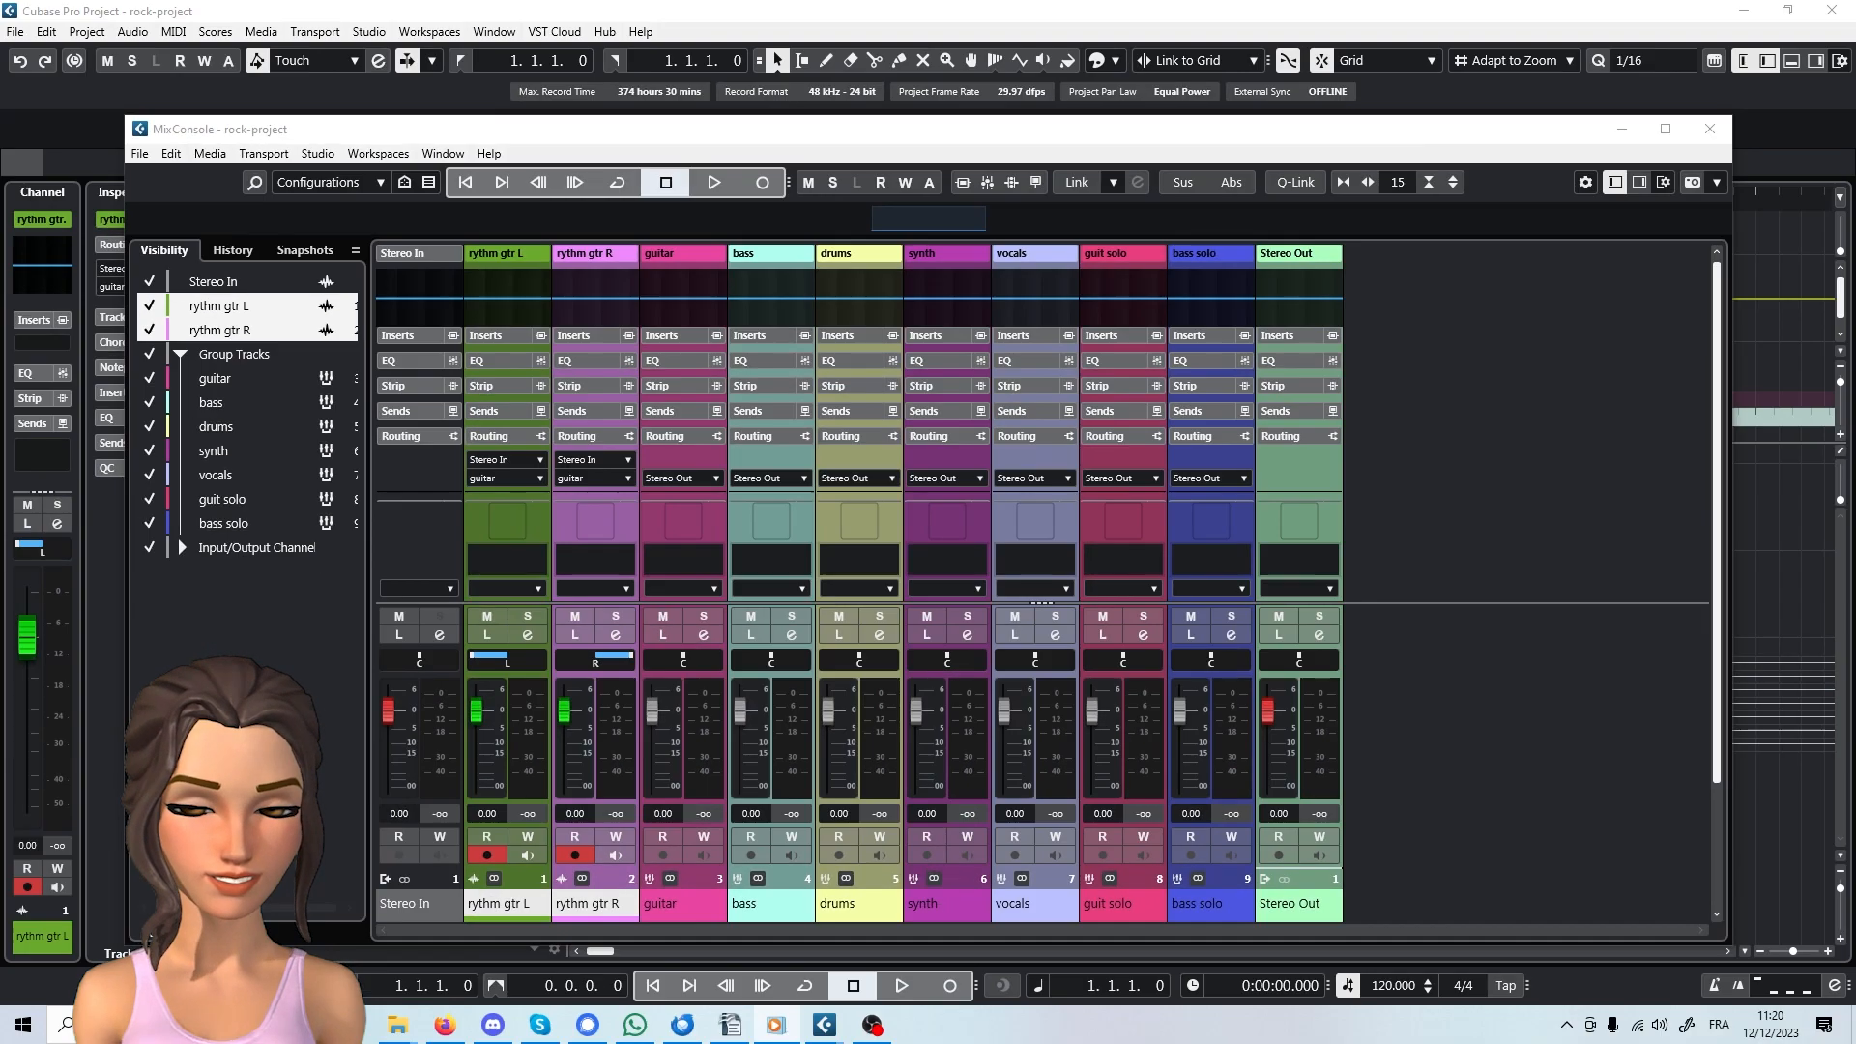
pyautogui.press('F3')
# - Add an audio track named "bass" and route its output to the bass group
pyautogui.rightClick(471, 619)
pyautogui.moveTo(580, 116)
pyautogui.click(899, 116)
pyautogui.write('bass')
pyautogui.press('Return')
pyautogui.click(427, 670)
pyautogui.click(1070, 280)
pyautogui.click(1036, 486)
pyautogui.click(1458, 246)
# - Add an audio track named "bass solo" and route its output to the bass solo group
pyautogui.rightClick(480, 714)
pyautogui.moveTo(619, 221)
pyautogui.click(852, 219)
pyautogui.write('bass solo')
pyautogui.press('Return')
pyautogui.click(428, 757)
pyautogui.click(1070, 280)
pyautogui.click(1049, 582)
pyautogui.click(1458, 245)
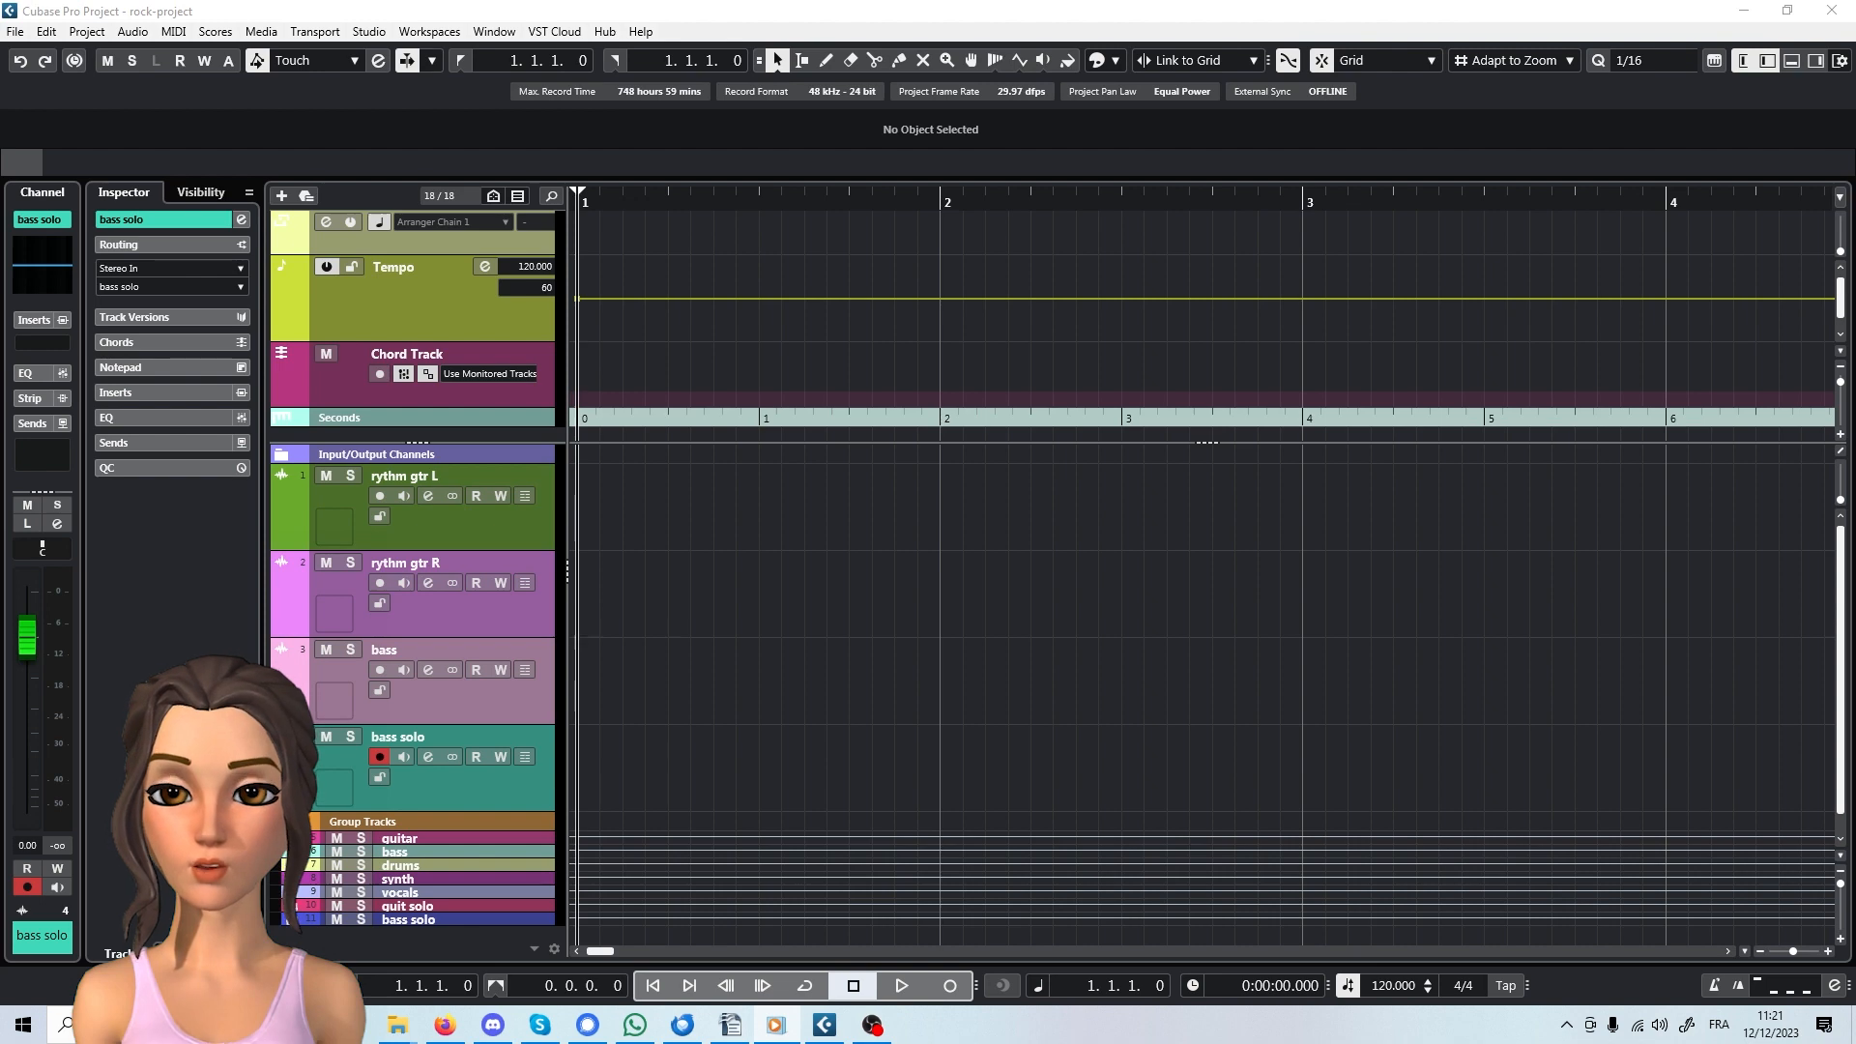
# - Add an instrument track with EZdrummer 3 as its instrument and move the plug-in window fully into view
pyautogui.rightClick(467, 785)
pyautogui.moveTo(800, 288)
pyautogui.click(863, 310)
pyautogui.click(967, 712)
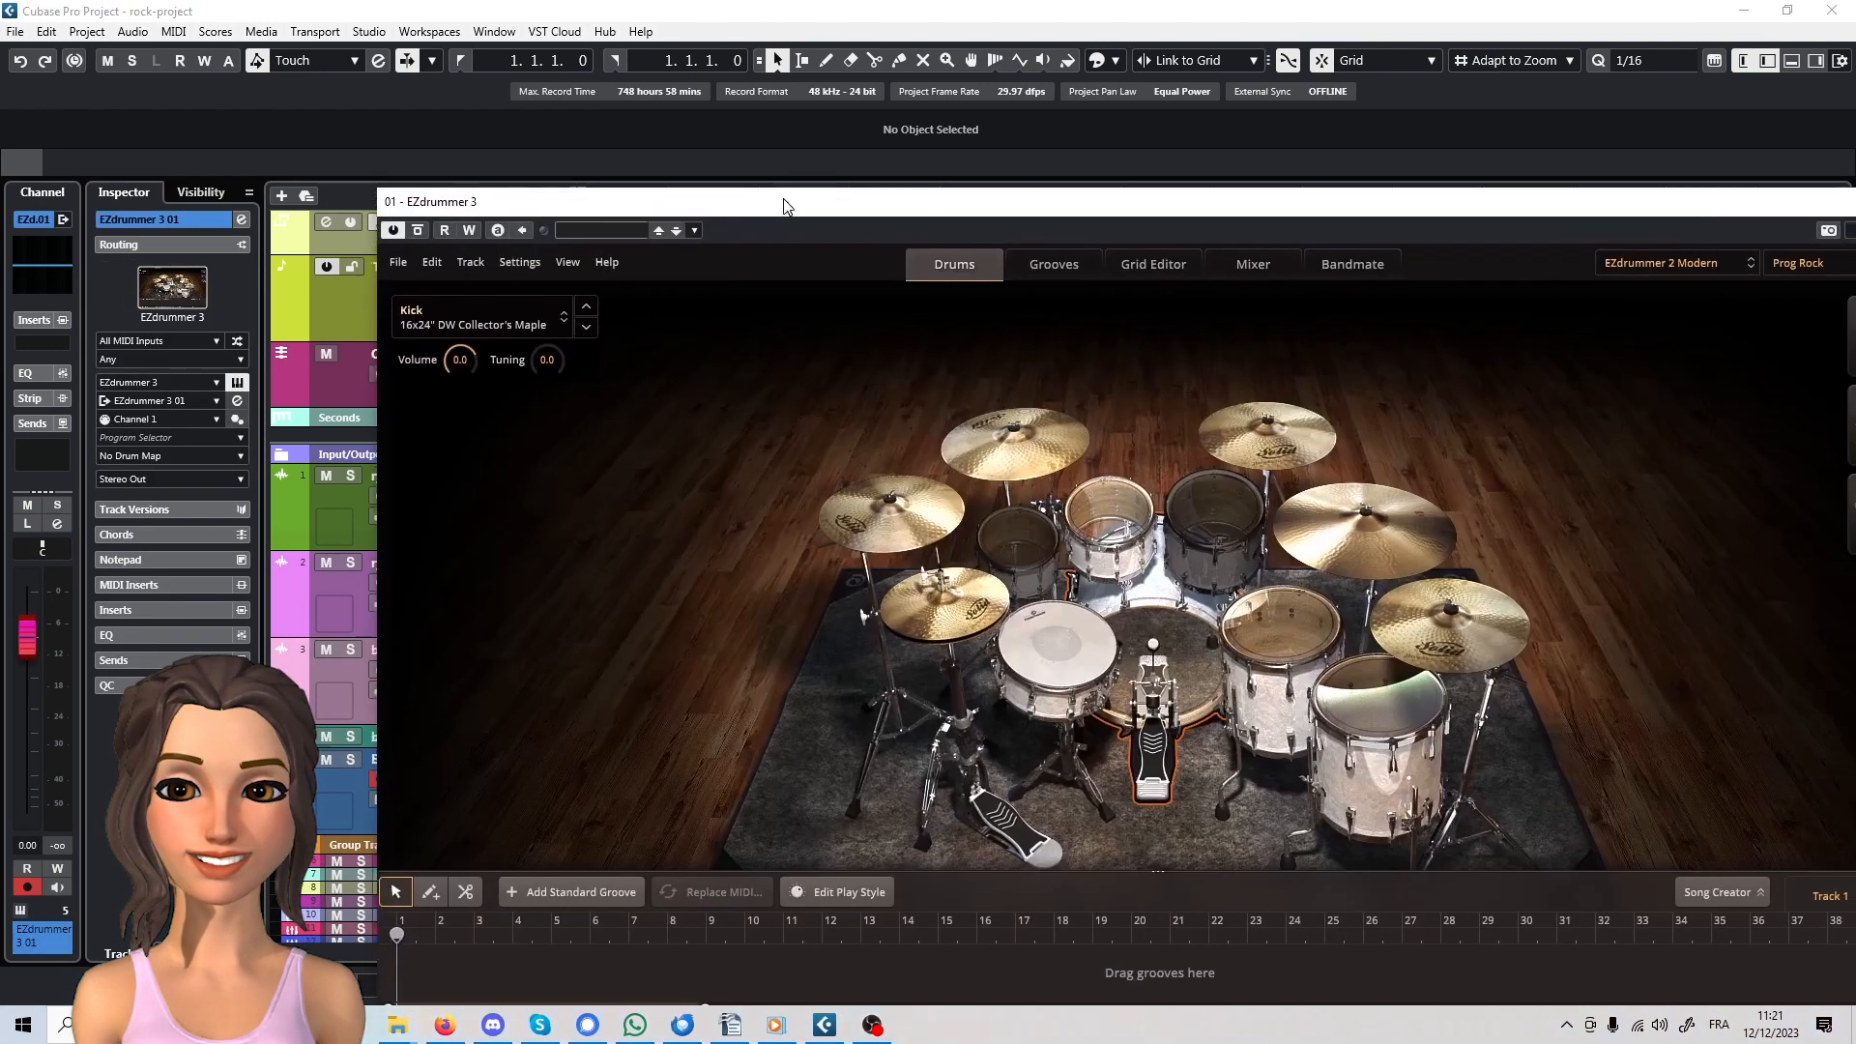
pyautogui.moveTo(782, 199); pyautogui.dragTo(549, 126)
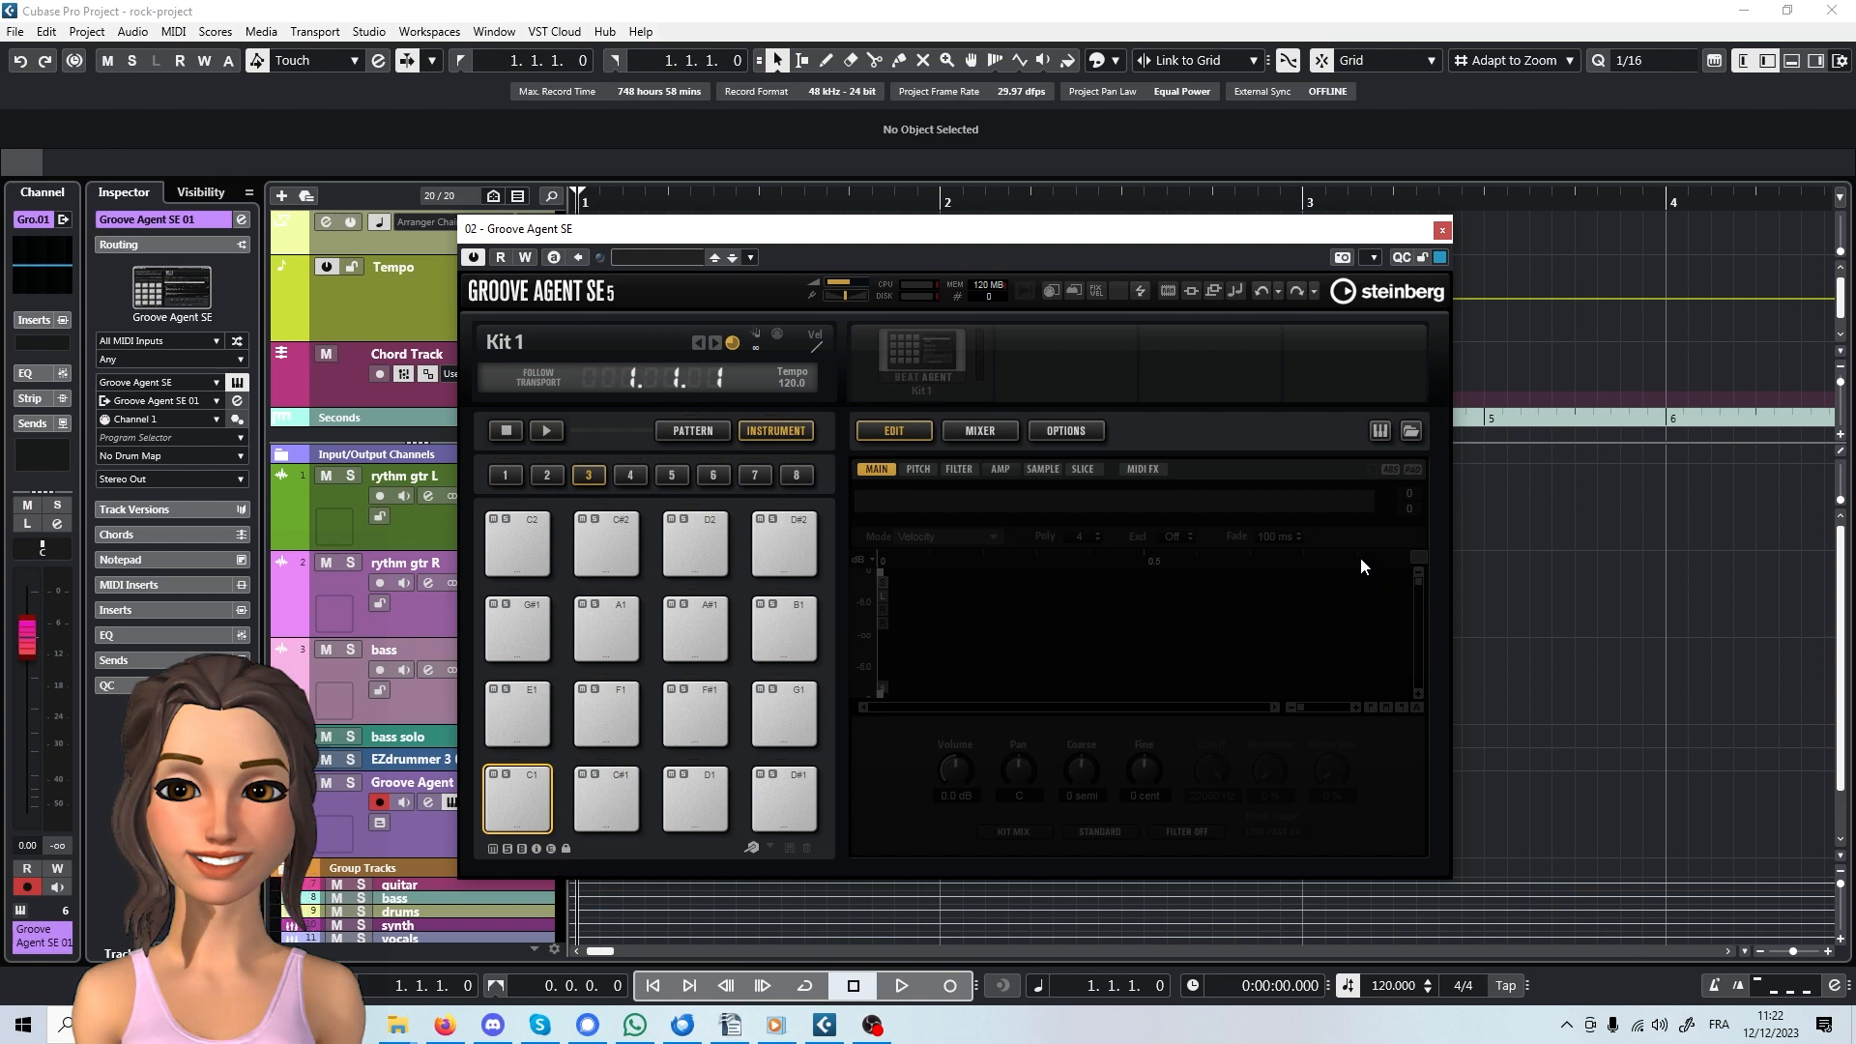
# - Close the Groove Agent SE window and hide the media browser zone
pyautogui.click(1441, 233)
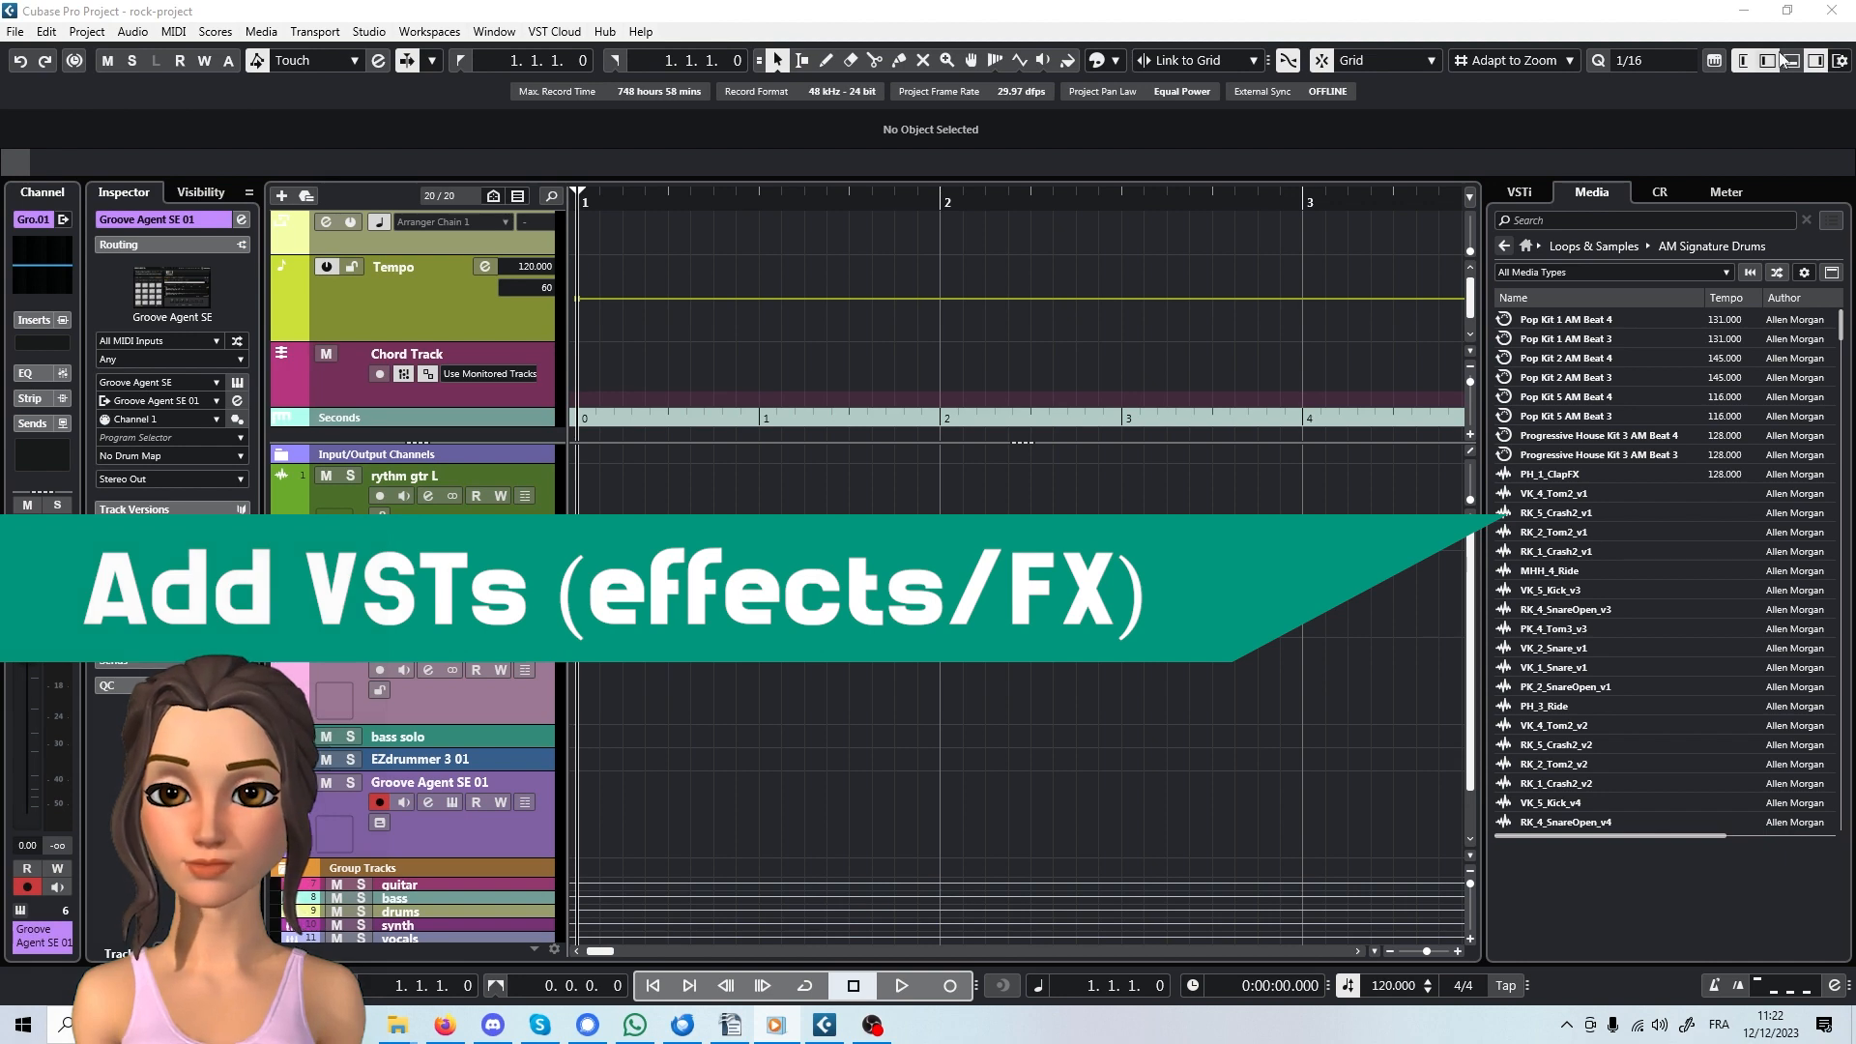
pyautogui.click(1816, 60)
# - Add audio tracks named "vocals" and "gtr solo" and route the gtr solo track's output to the guit solo group
pyautogui.rightClick(449, 828)
pyautogui.click(506, 391)
pyautogui.click(525, 786)
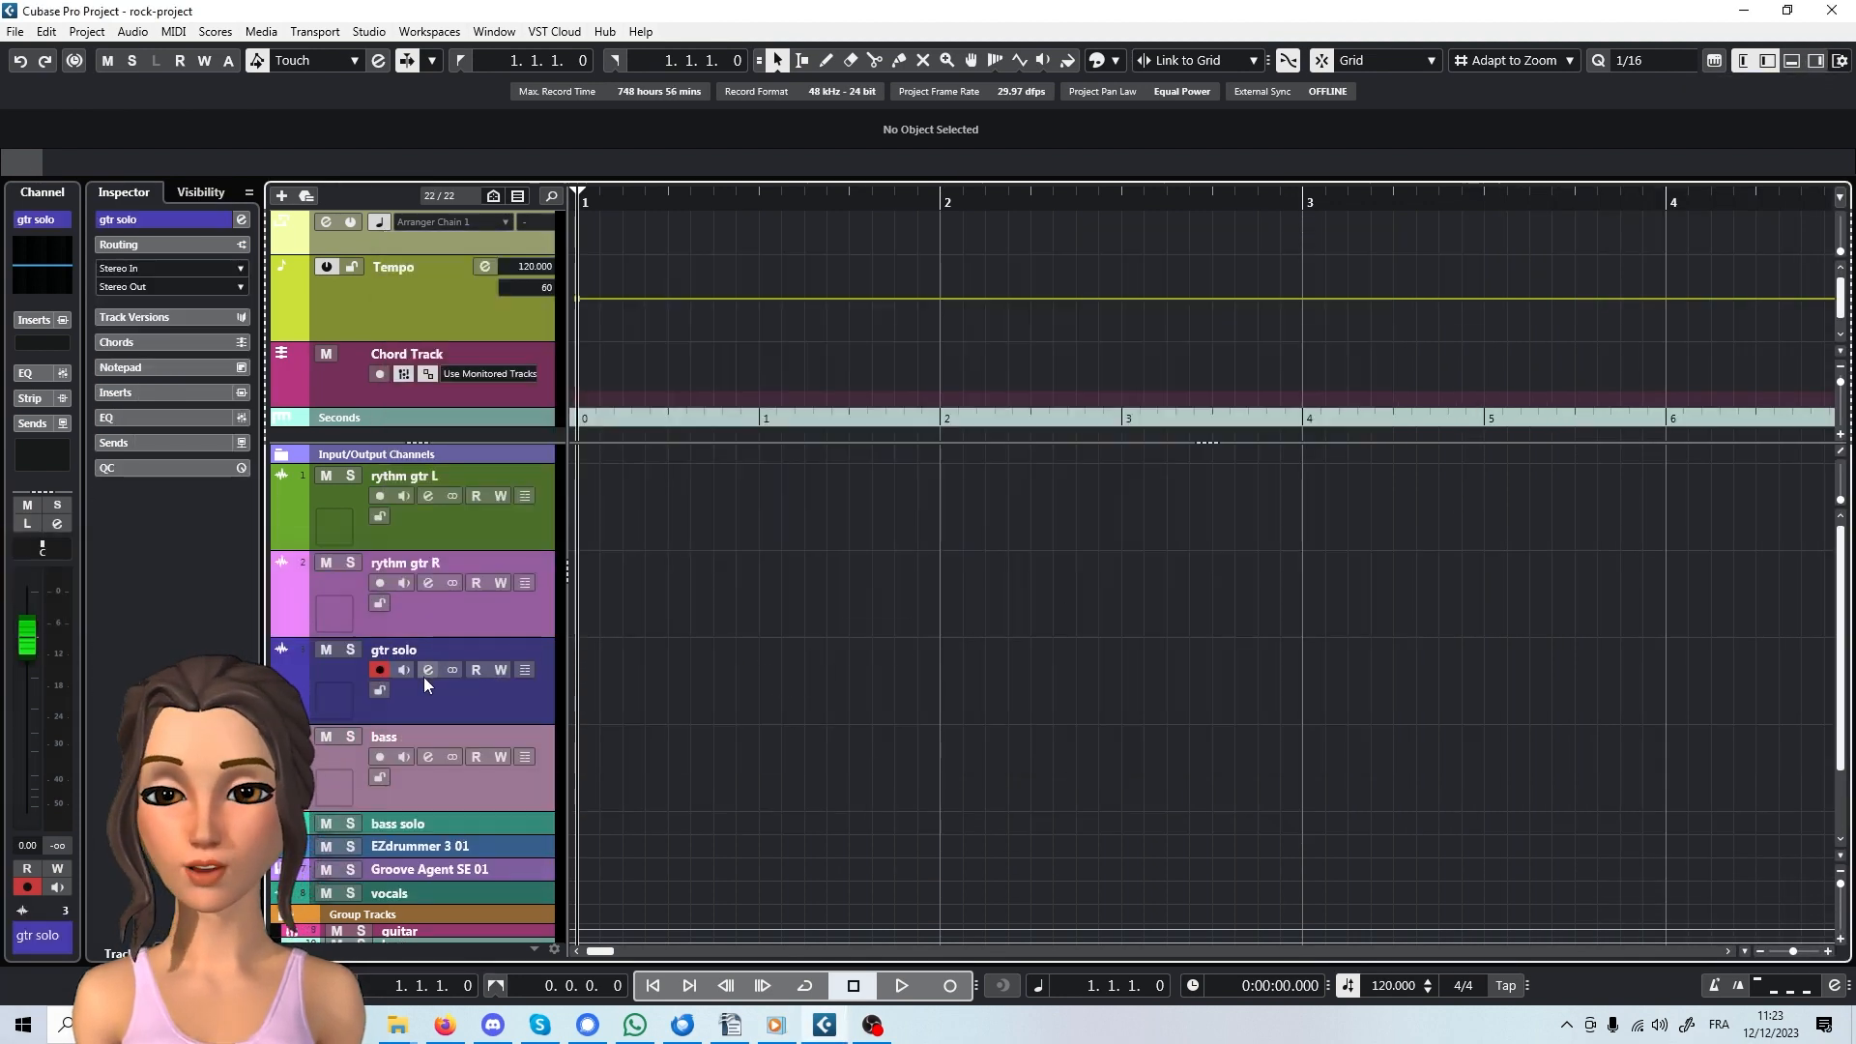
pyautogui.click(427, 671)
pyautogui.click(1068, 280)
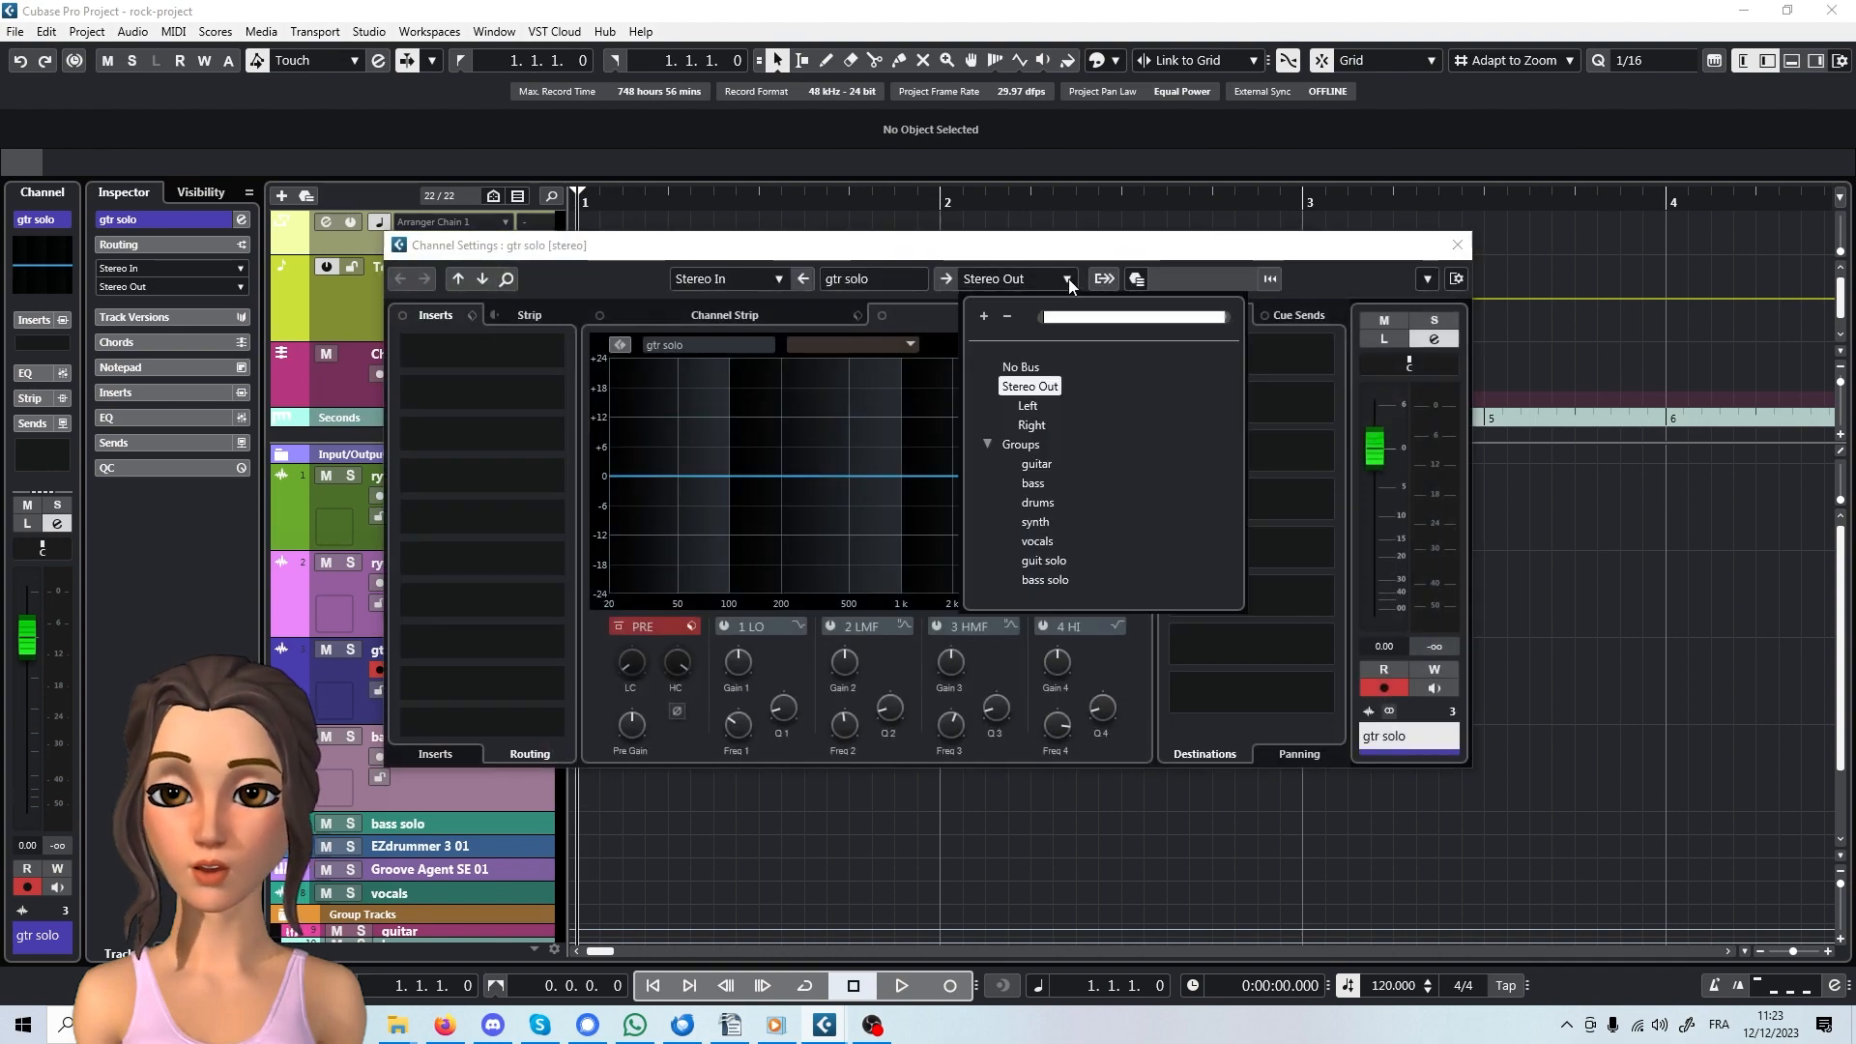
pyautogui.click(1045, 560)
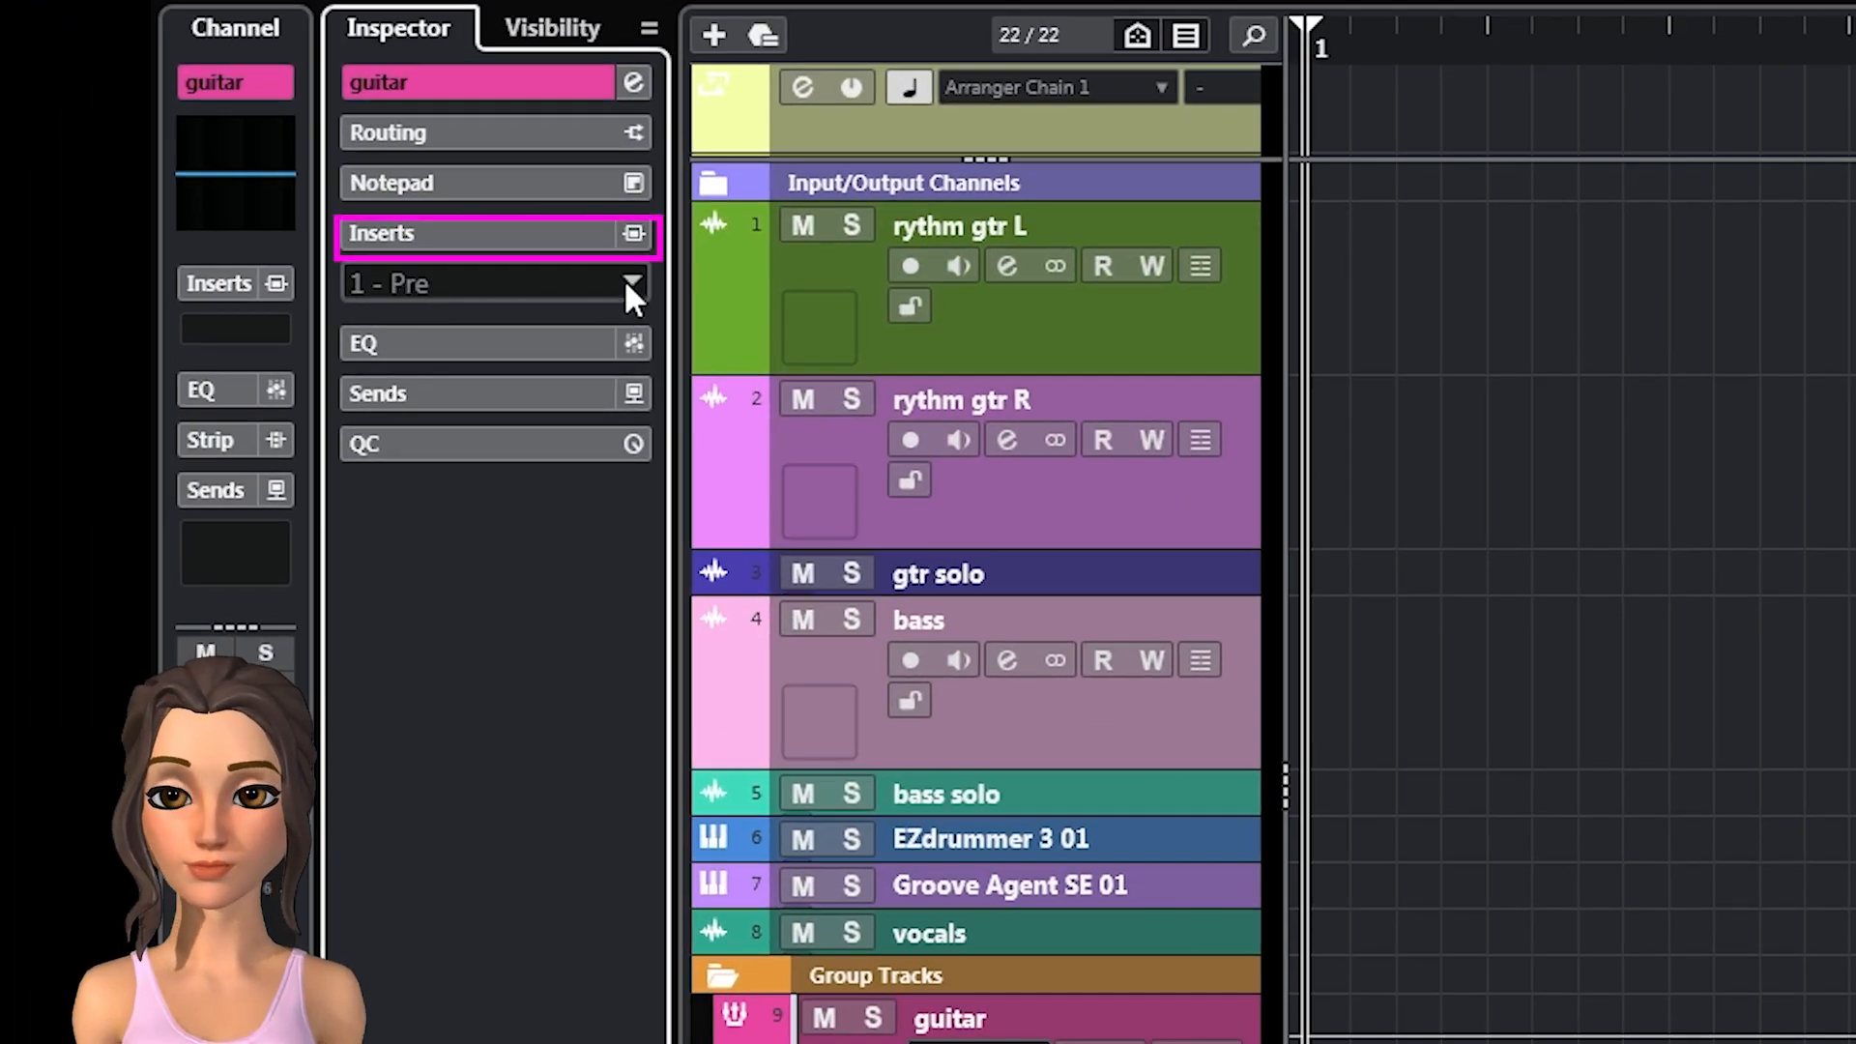
# - Load the Compressor from the Dynamics effects as the guitar group's first insert and choose one of its presets
pyautogui.click(628, 290)
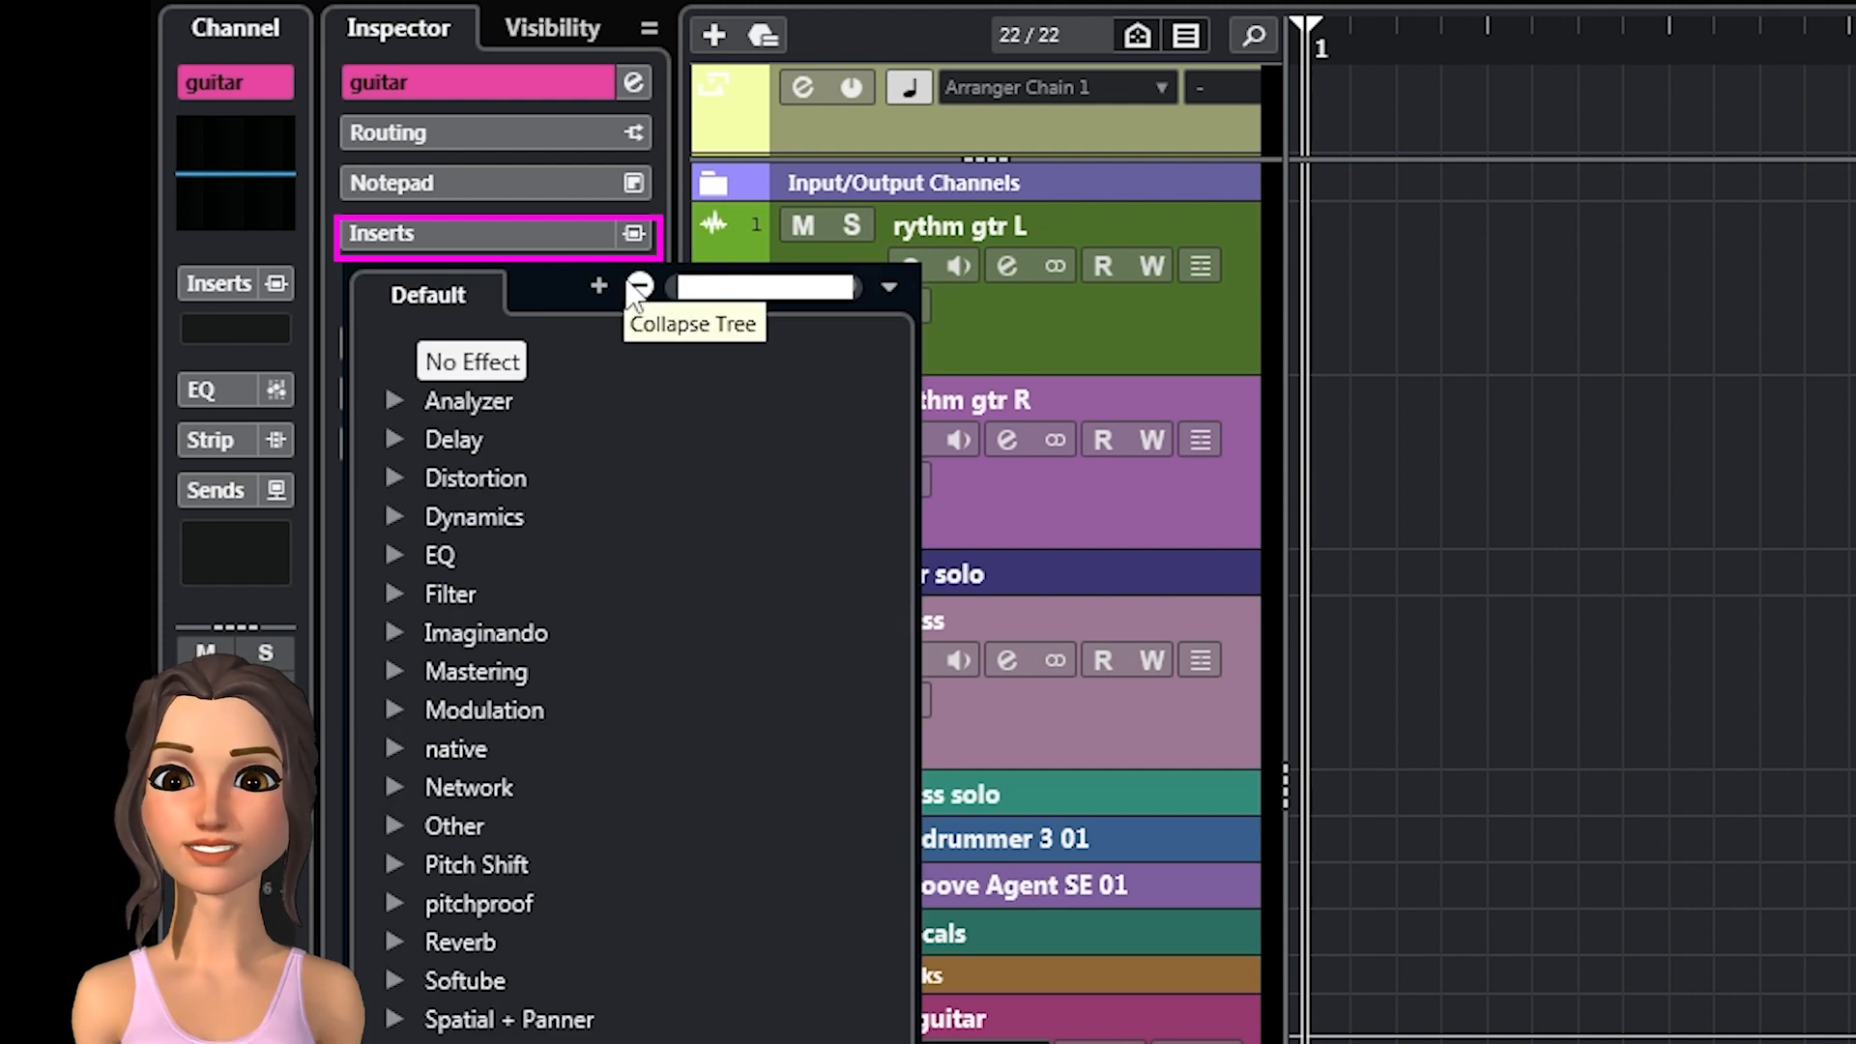
pyautogui.click(398, 516)
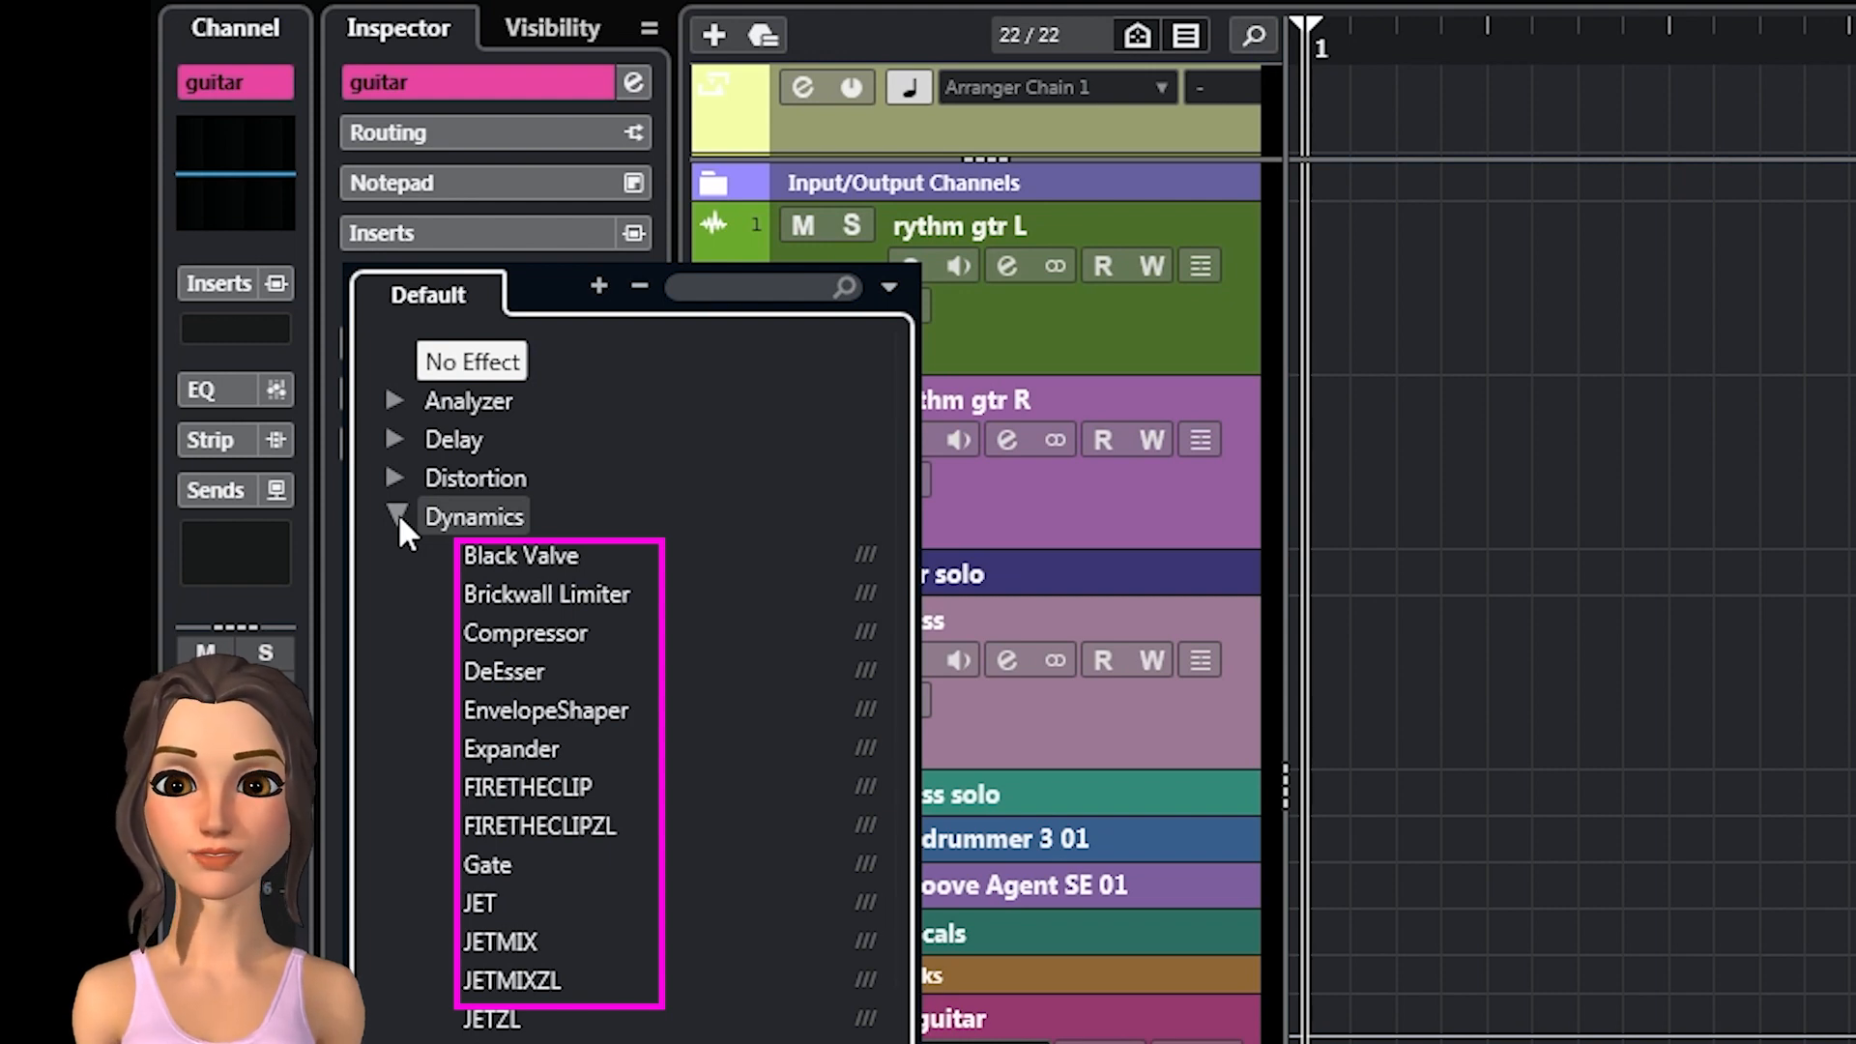
pyautogui.click(524, 633)
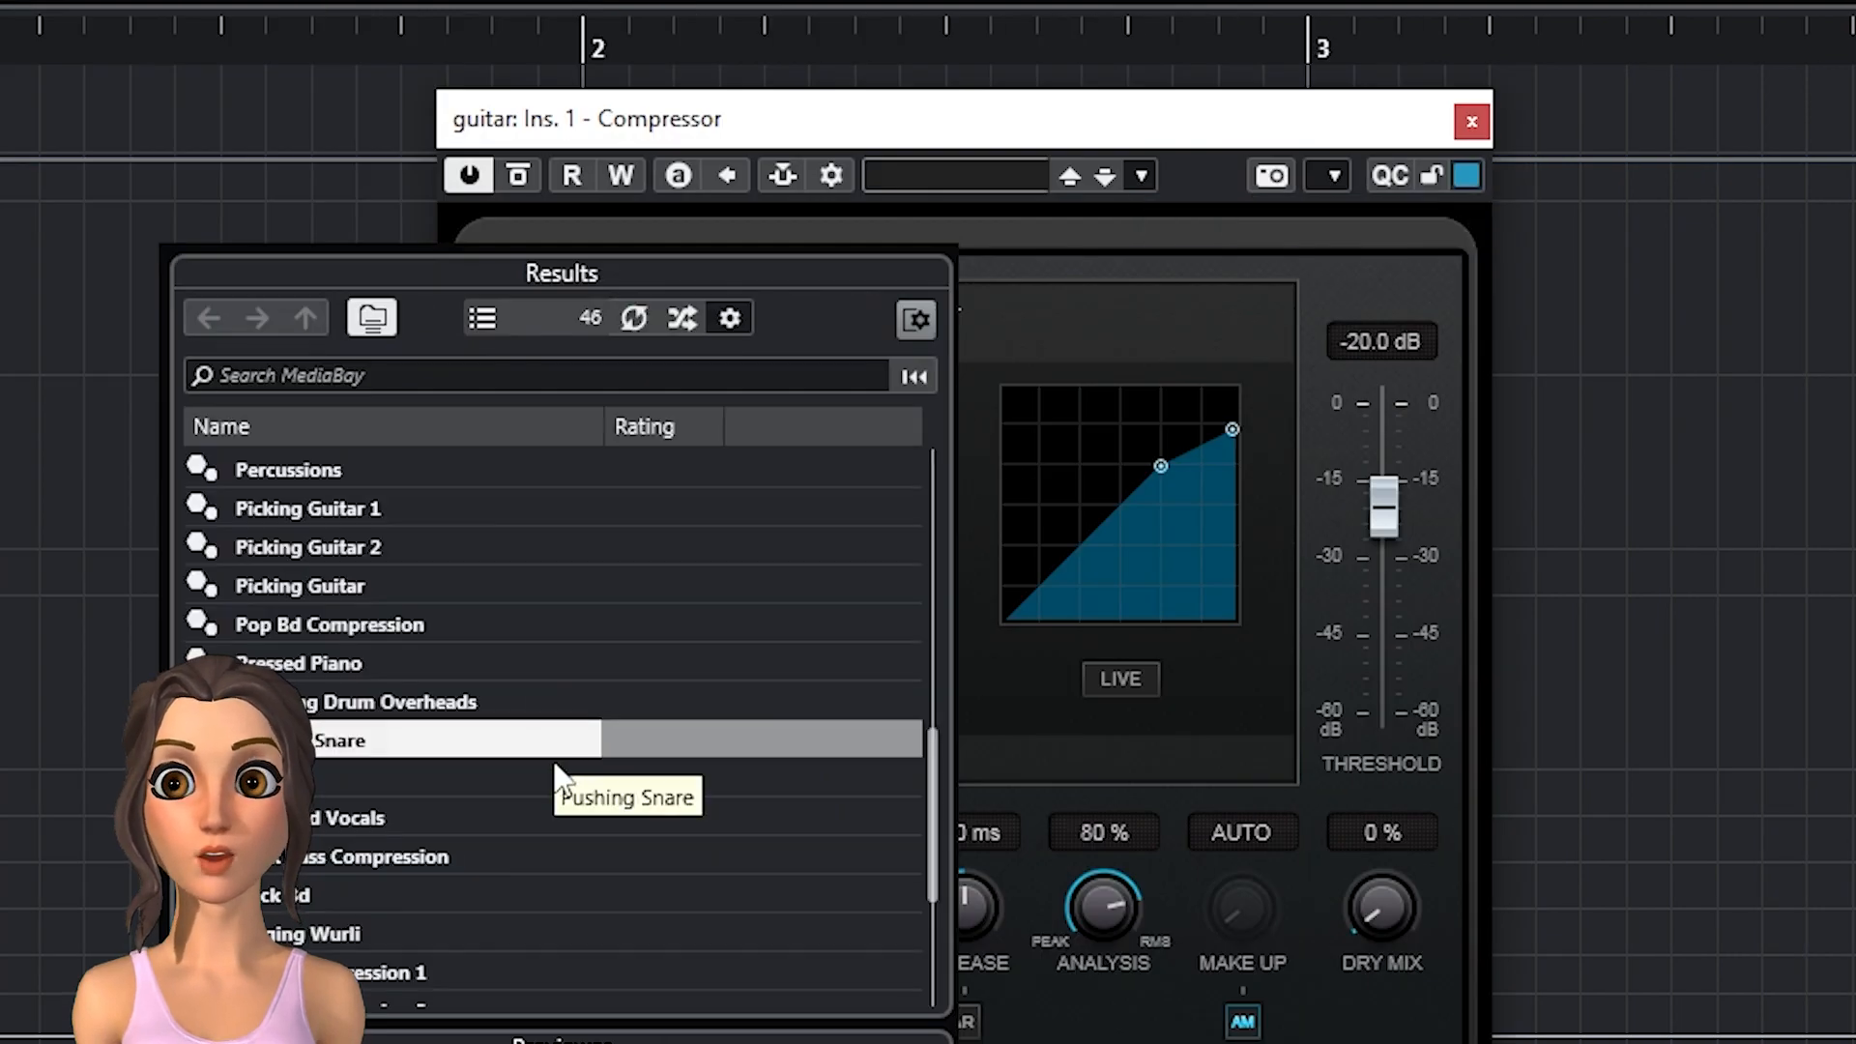
pyautogui.scroll(10, 531, 895)
pyautogui.click(580, 701)
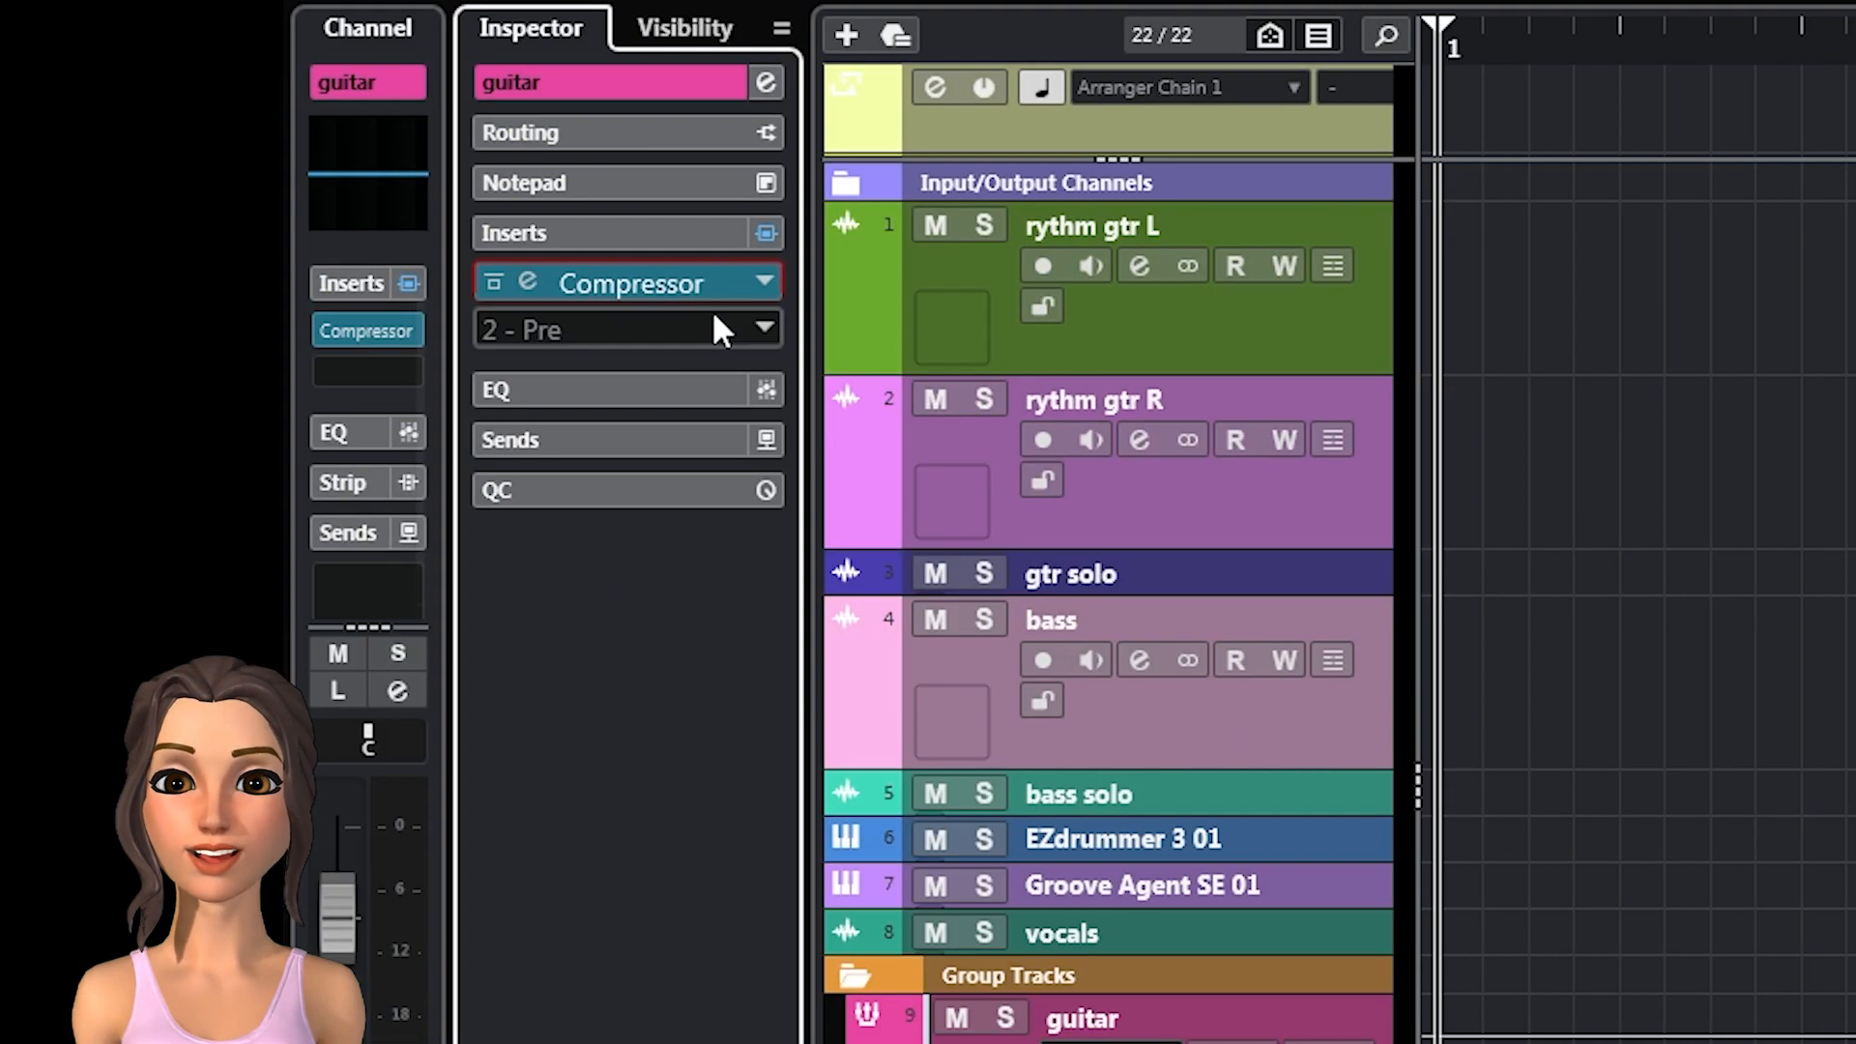
# - Load StudioEQ as the guitar group's second insert, choose one of its presets and close the plug-in window
pyautogui.click(667, 283)
pyautogui.click(573, 602)
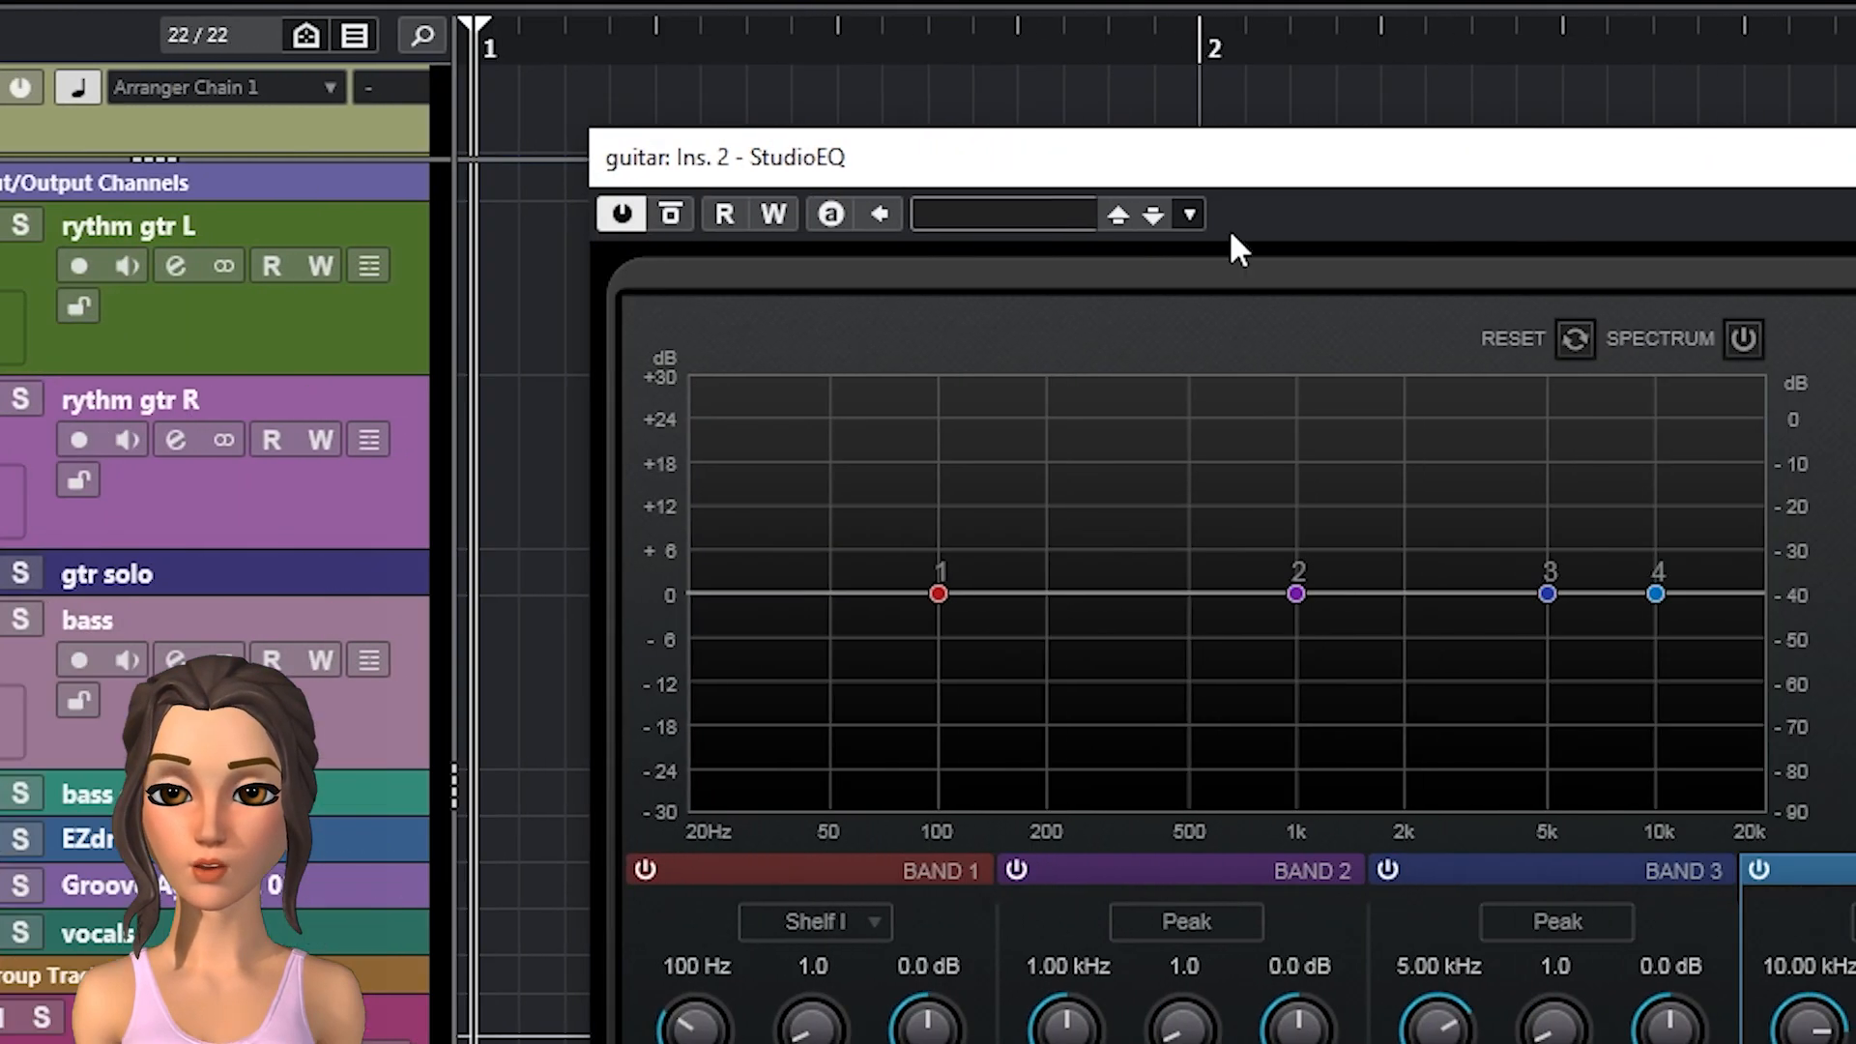
pyautogui.click(1191, 213)
pyautogui.scroll(10, 913, 741)
pyautogui.scroll(-15, 911, 737)
pyautogui.click(899, 932)
pyautogui.click(1762, 160)
# - Copy the guitar group's insert effects and paste them onto the guit solo group
pyautogui.rightClick(263, 228)
pyautogui.click(354, 311)
pyautogui.click(705, 1041)
pyautogui.rightClick(218, 242)
pyautogui.click(348, 351)
# - Load a reverb effect as the guit solo group's third insert and choose a preset from its preset list
pyautogui.click(211, 379)
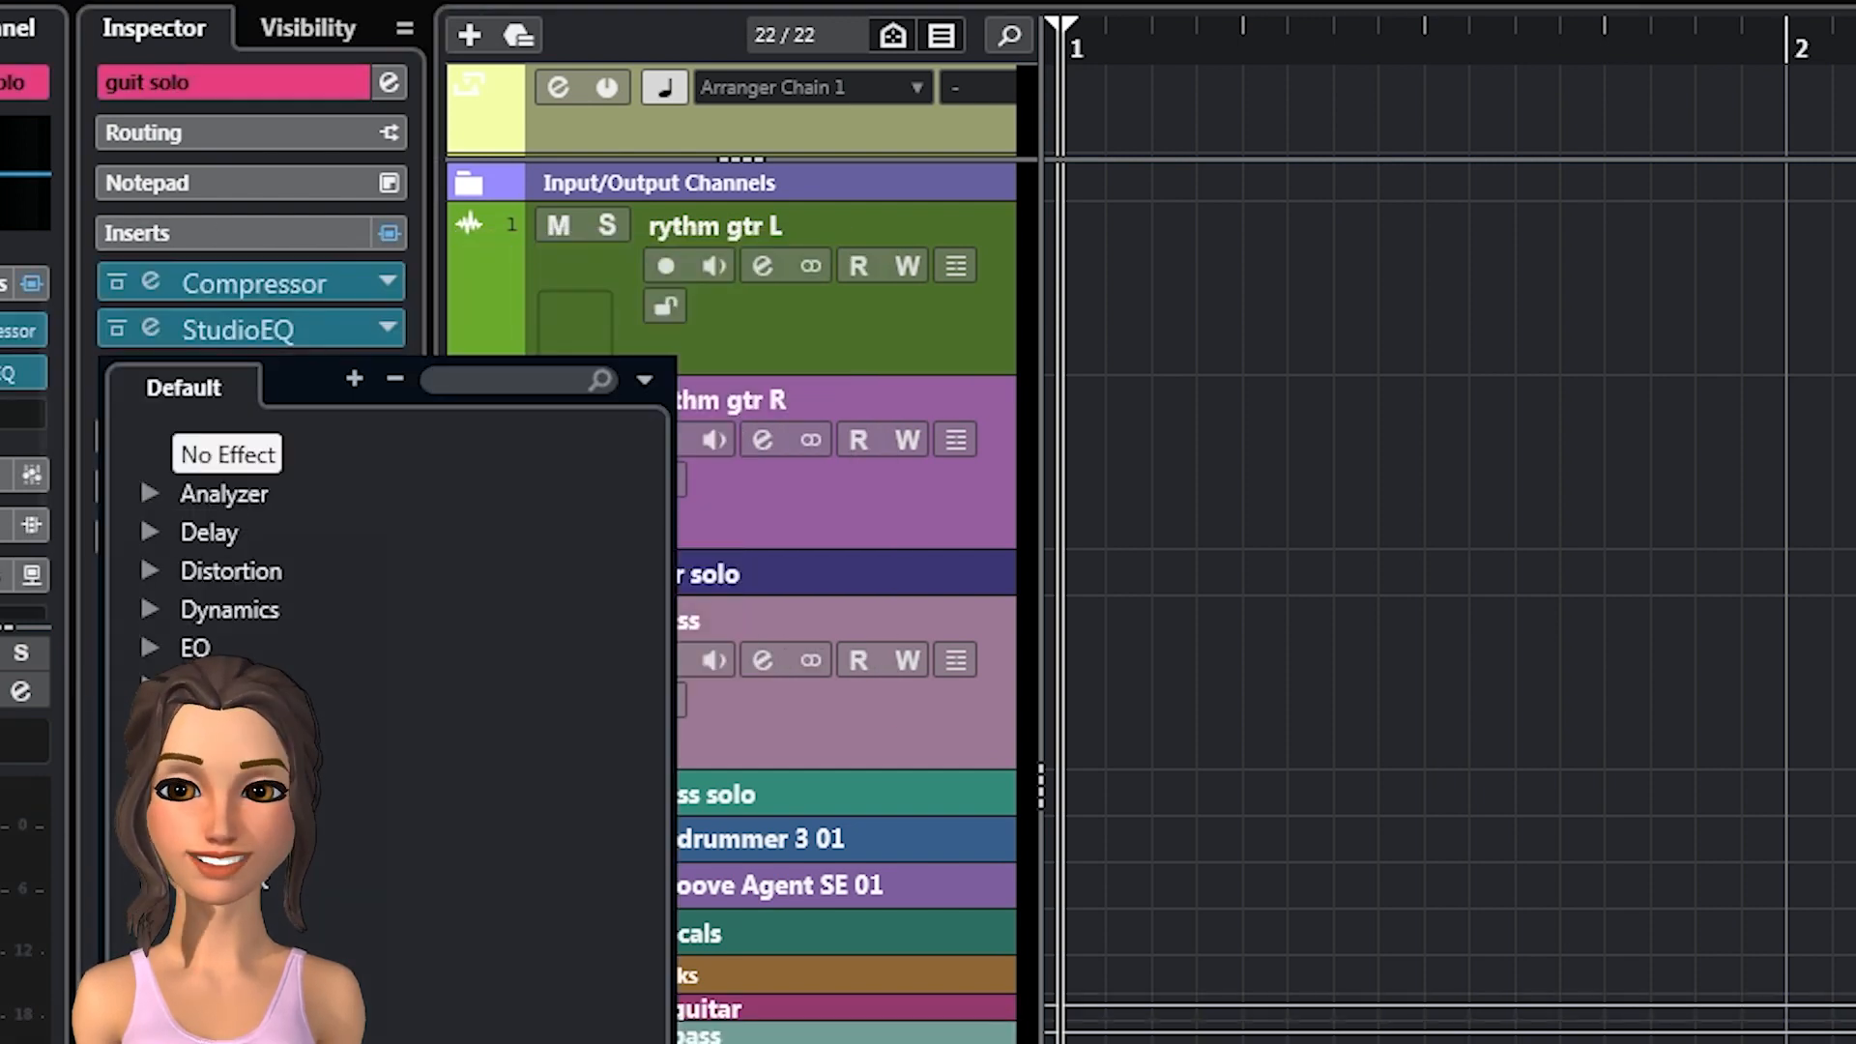
pyautogui.click(149, 996)
pyautogui.doubleClick(232, 1027)
pyautogui.click(696, 368)
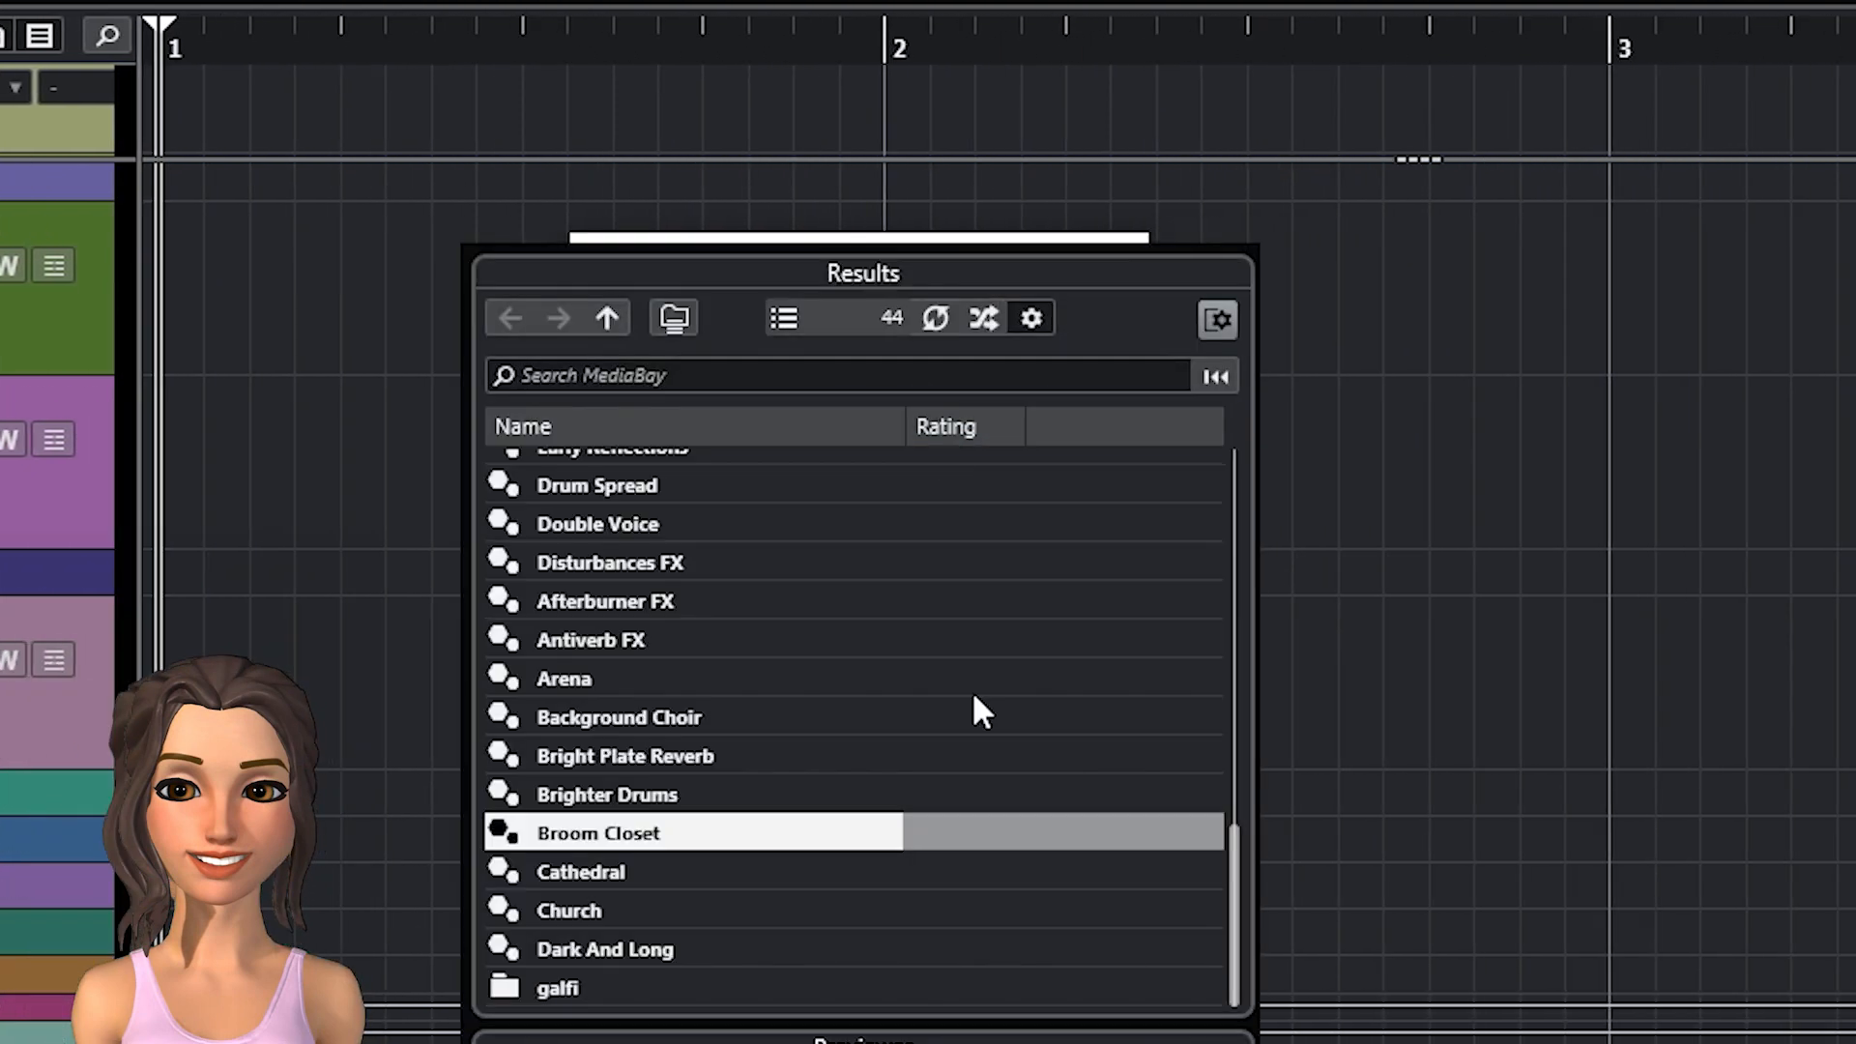
pyautogui.scroll(2, 870, 754)
pyautogui.click(604, 430)
pyautogui.scroll(-5, 821, 732)
pyautogui.click(821, 736)
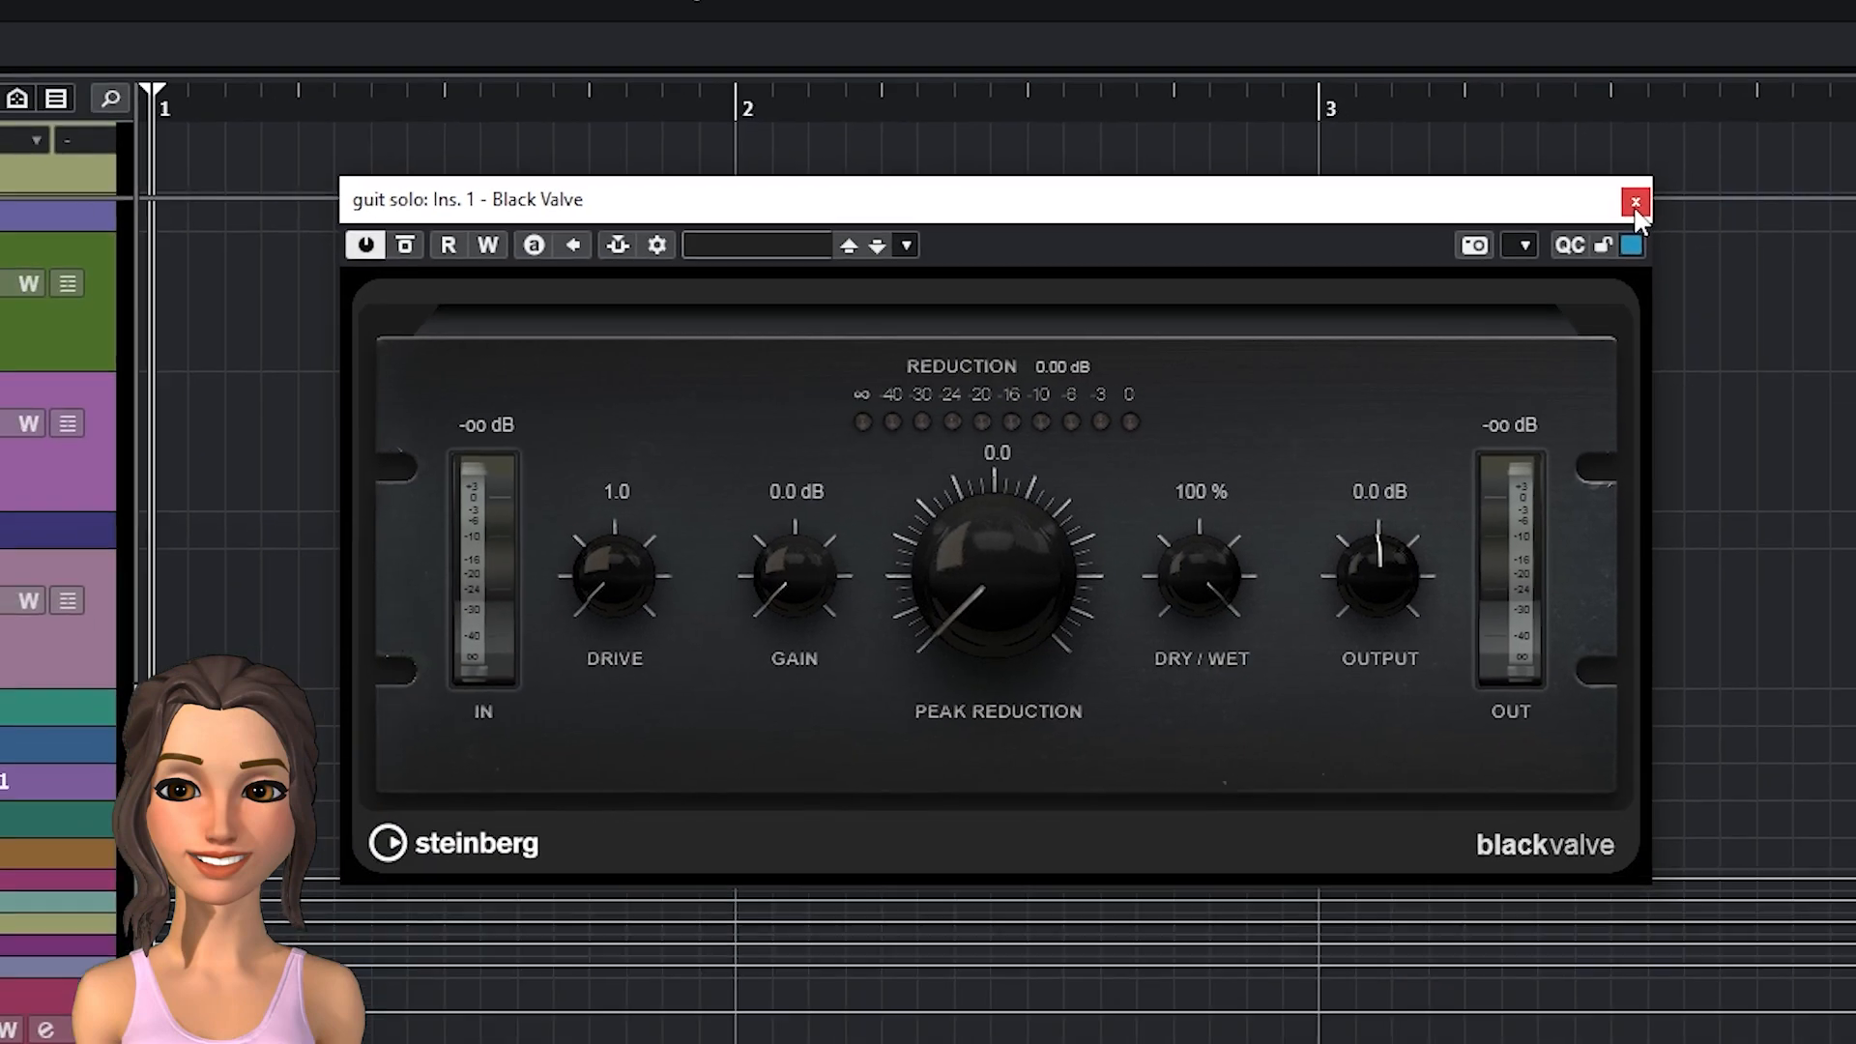
# - Paste the bass group's insert effects onto the bass solo group and close the StudioEQ window
pyautogui.click(1723, 163)
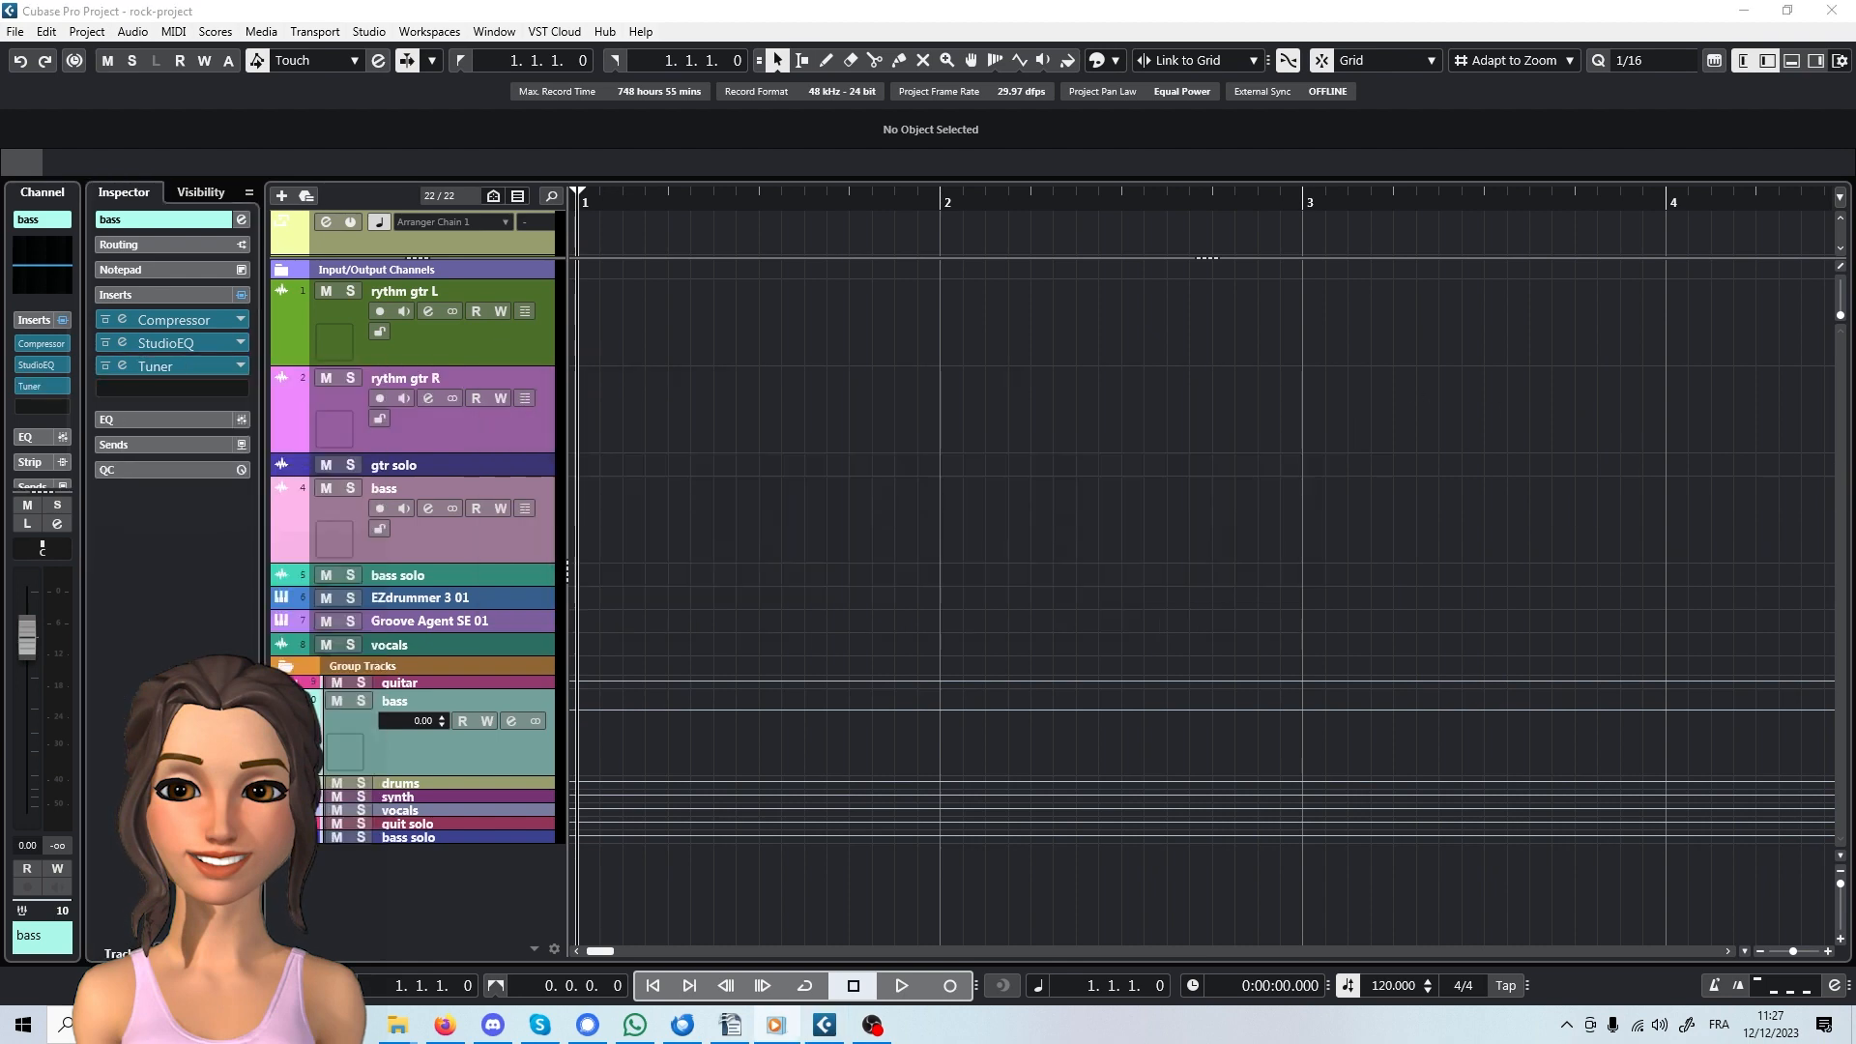
pyautogui.click(455, 838)
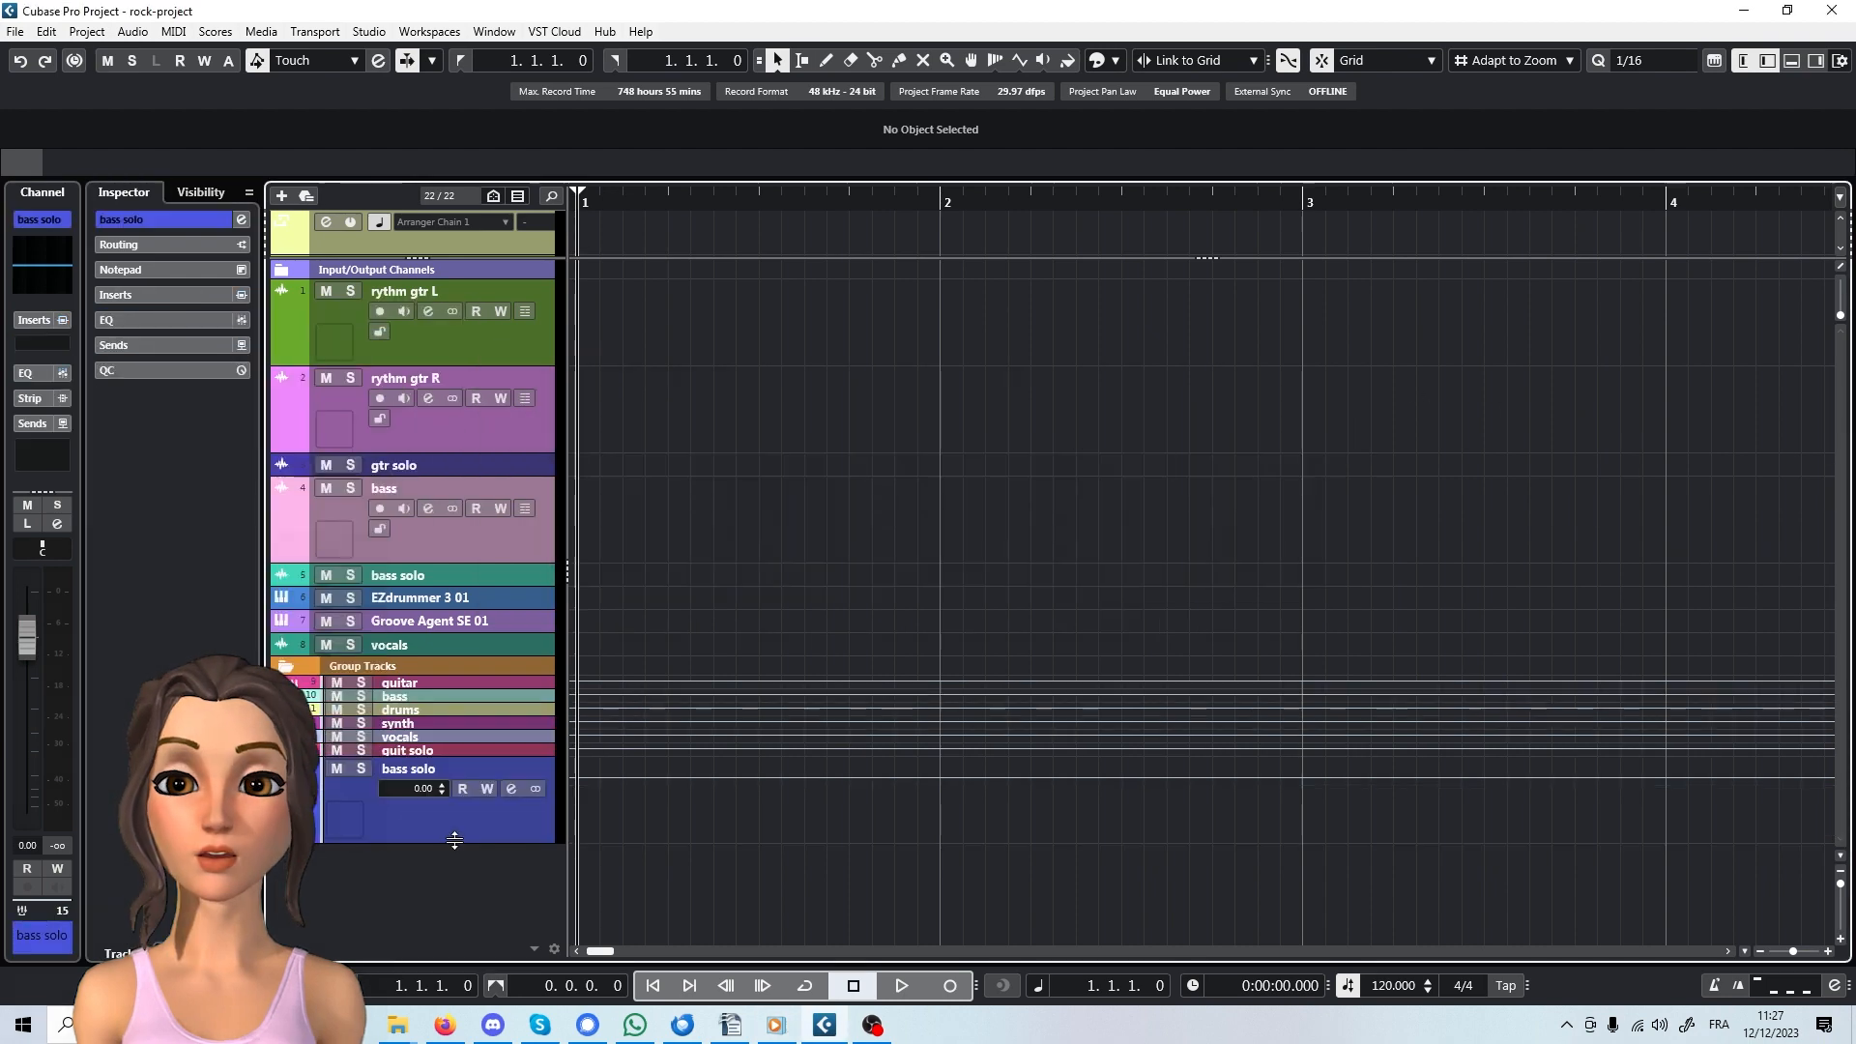
pyautogui.rightClick(138, 294)
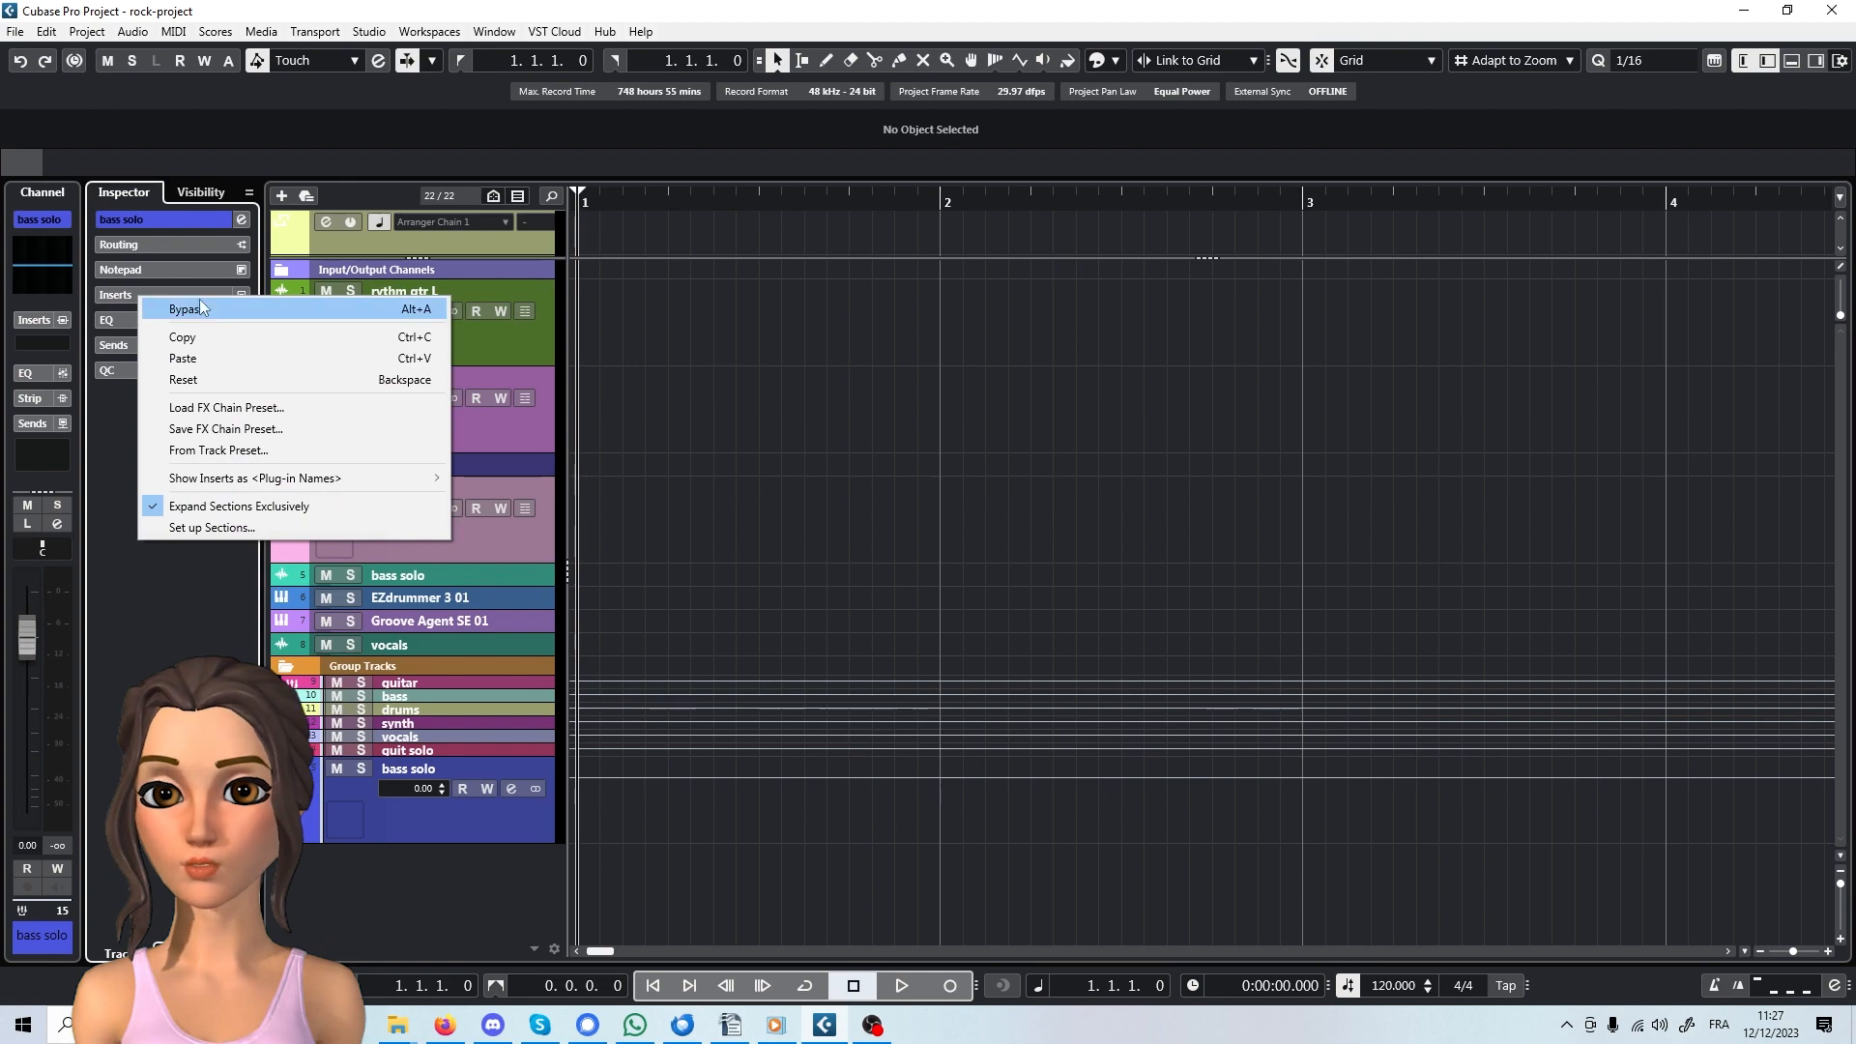
pyautogui.click(196, 357)
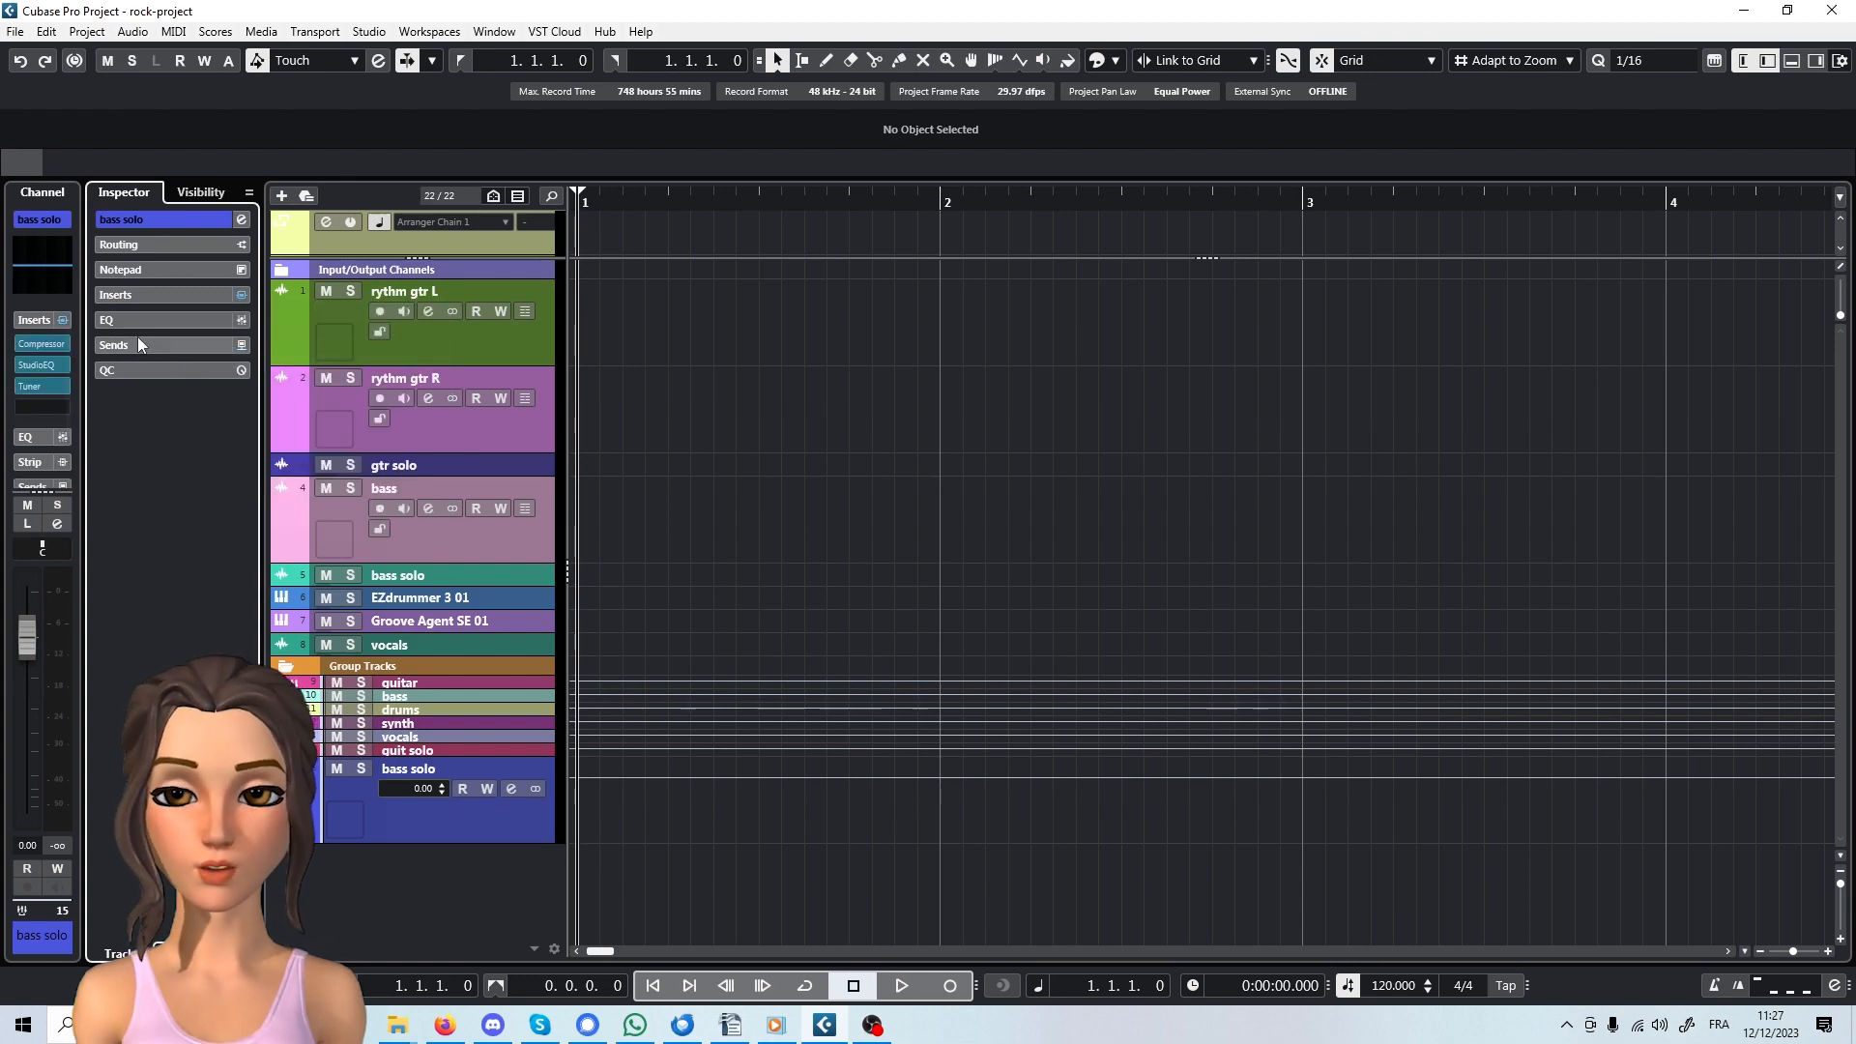
pyautogui.click(126, 295)
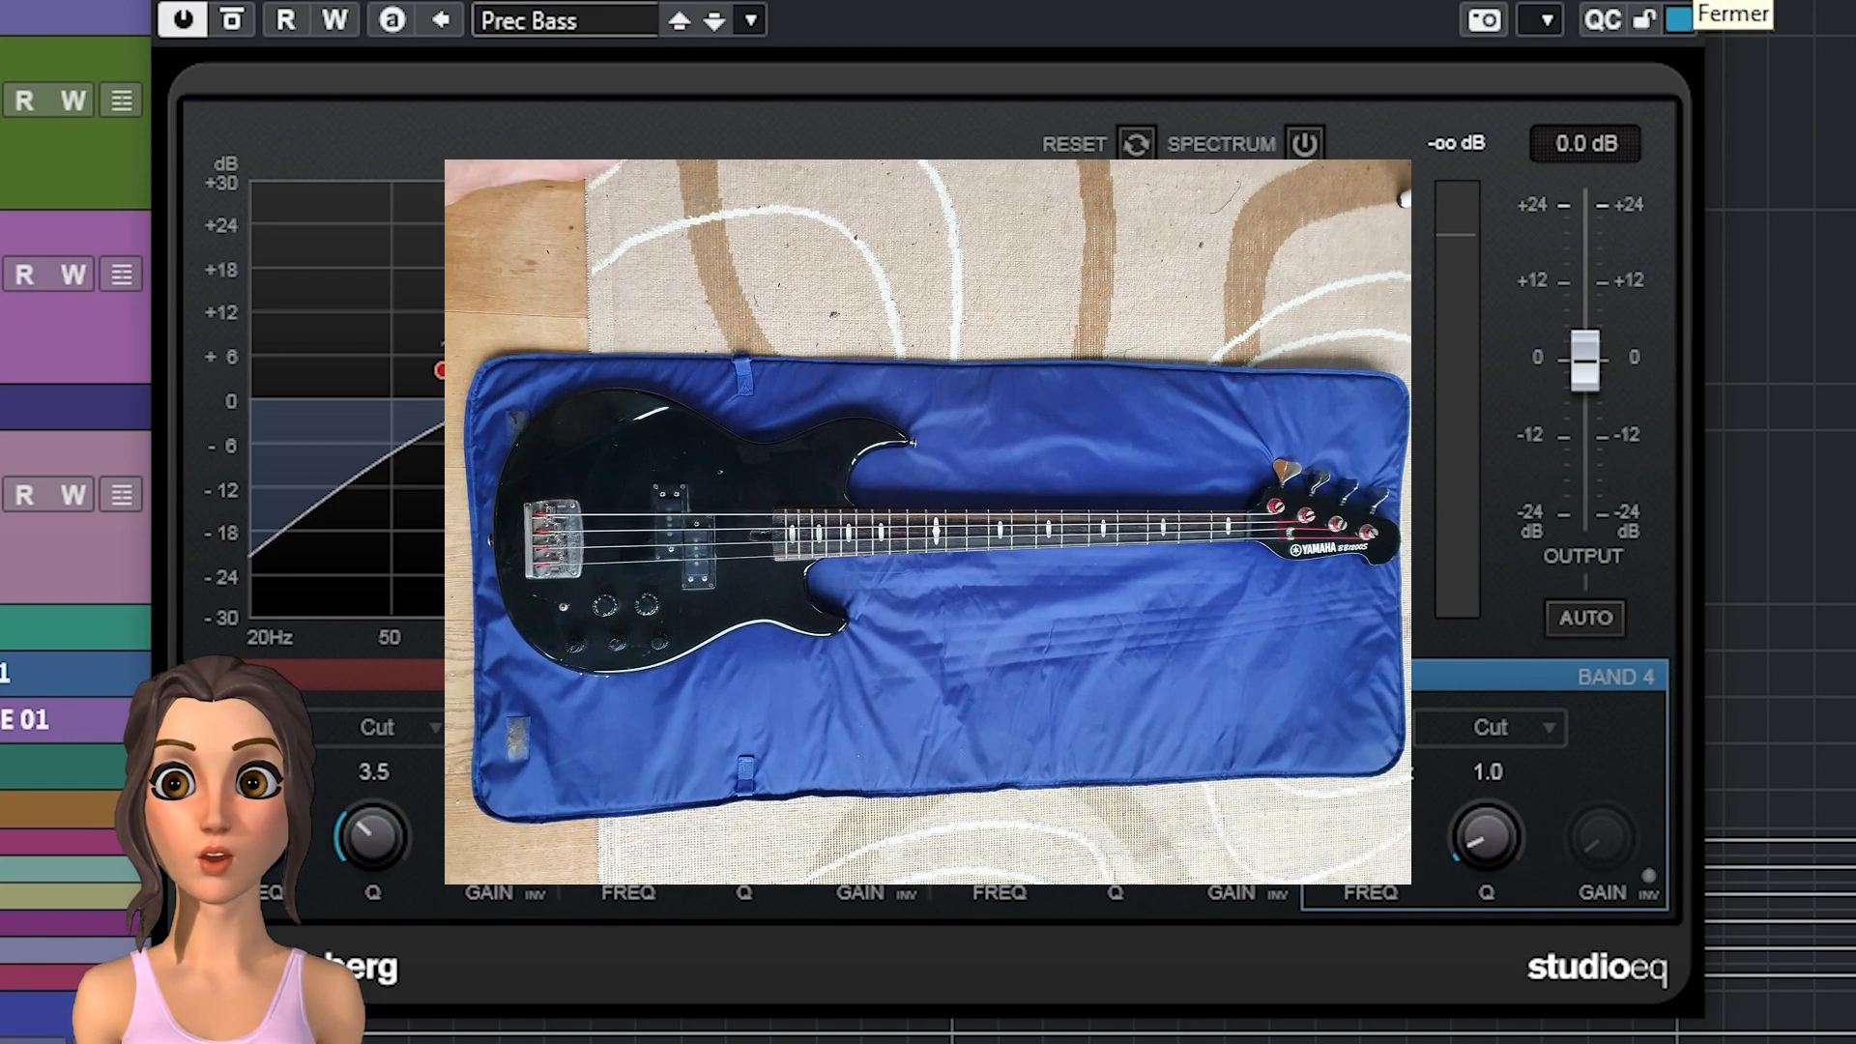
pyautogui.click(1679, 18)
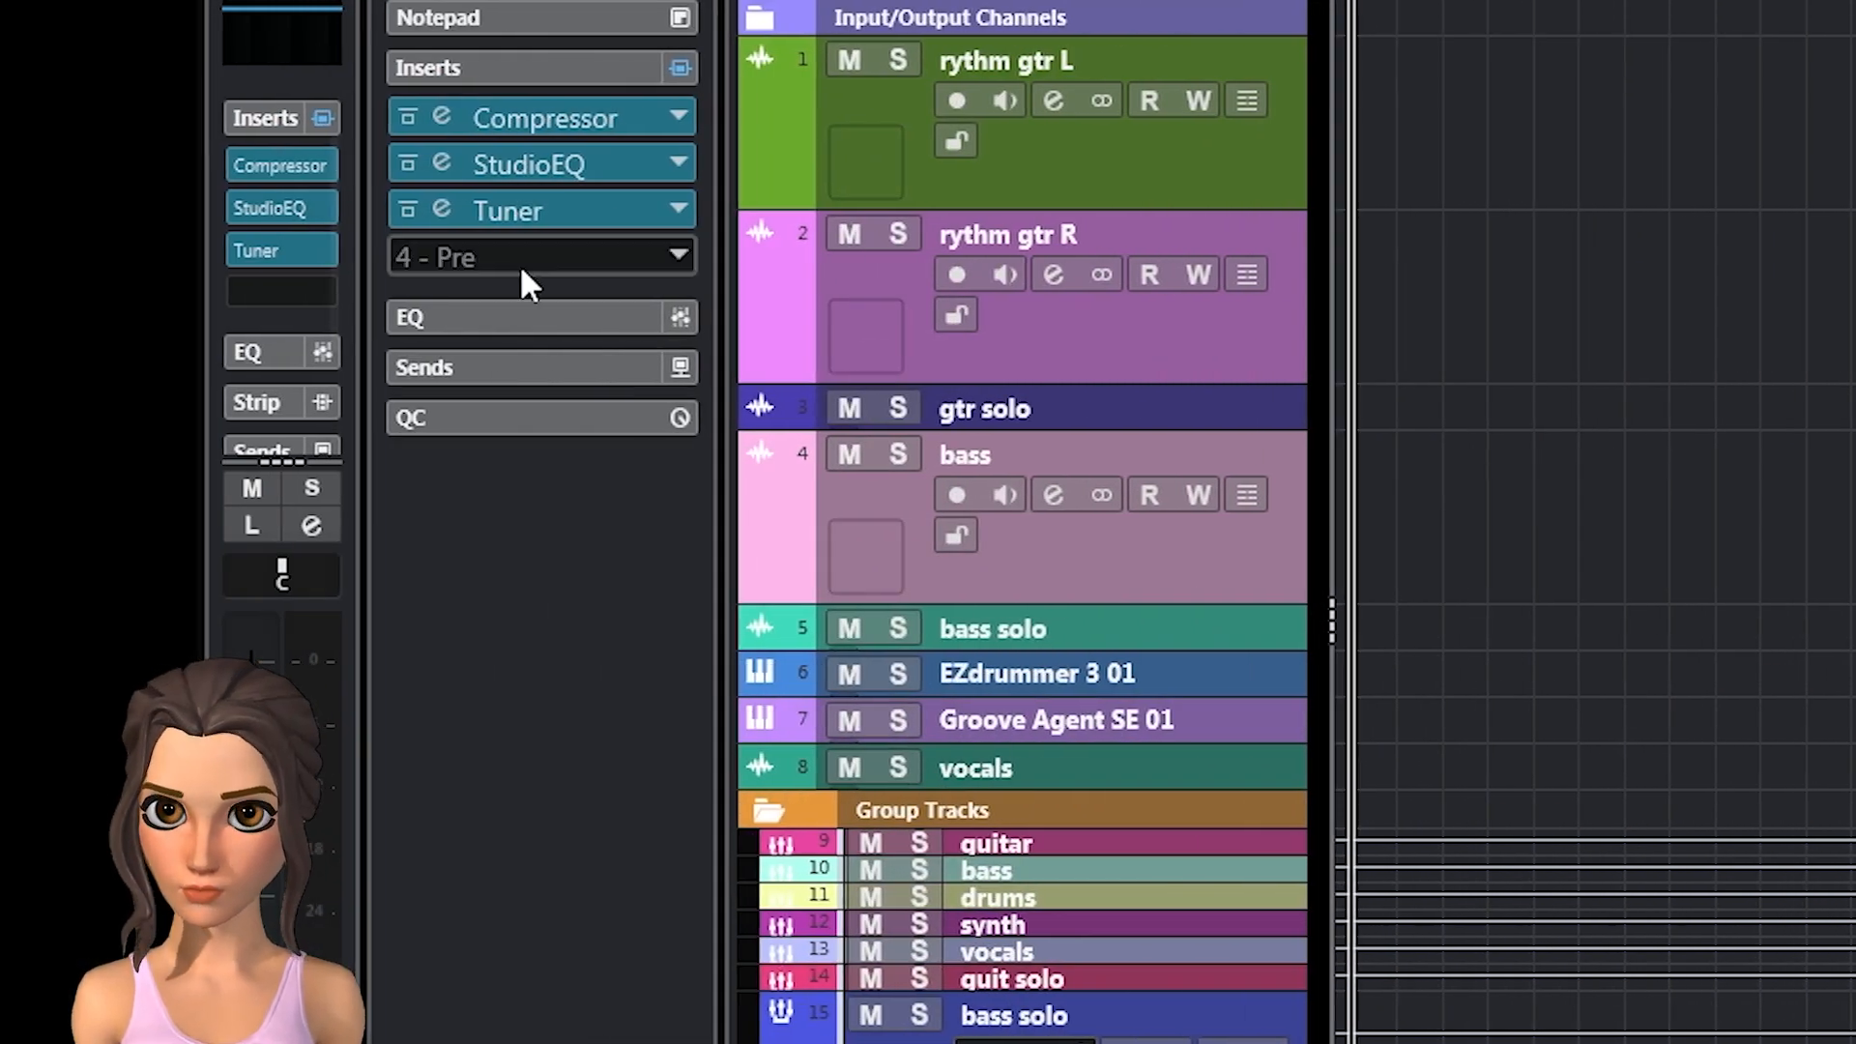
# - Replace the Tuner in the bass solo group's third insert with Tube Compressor and load its AM Acoustic Bass preset
pyautogui.click(681, 207)
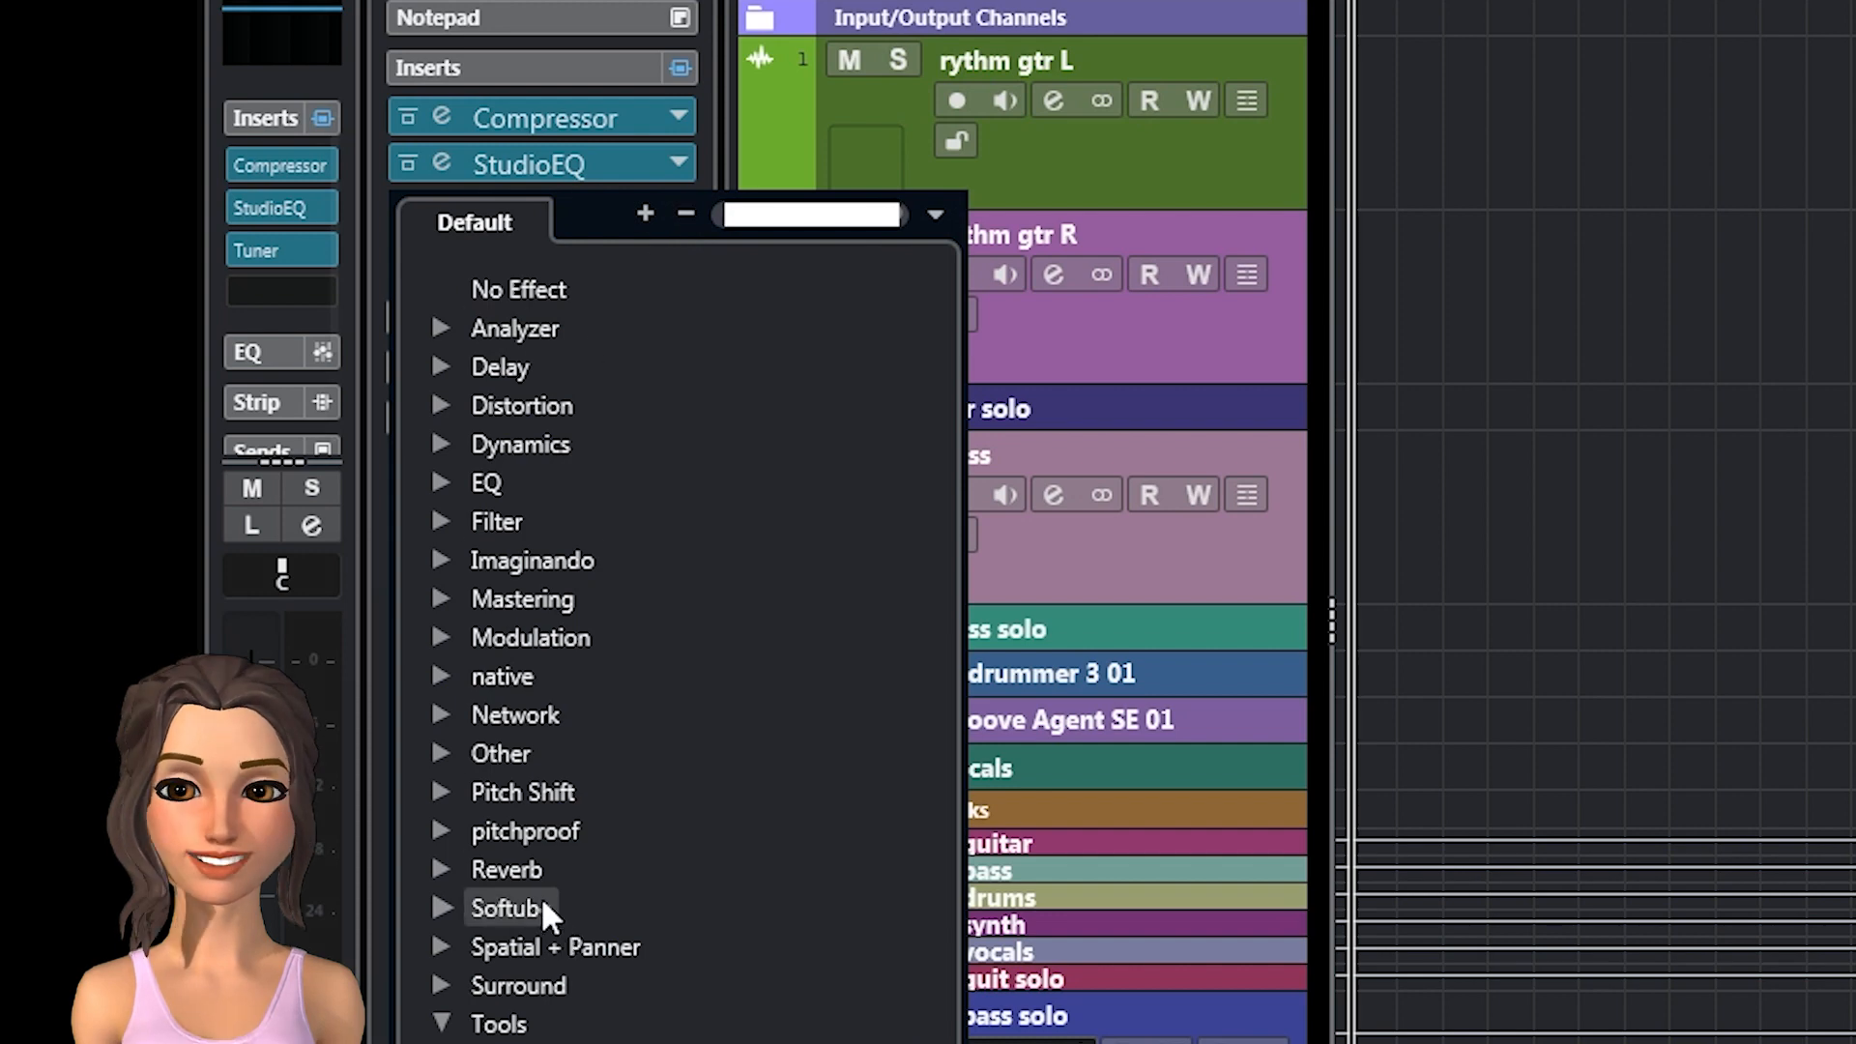
pyautogui.click(437, 444)
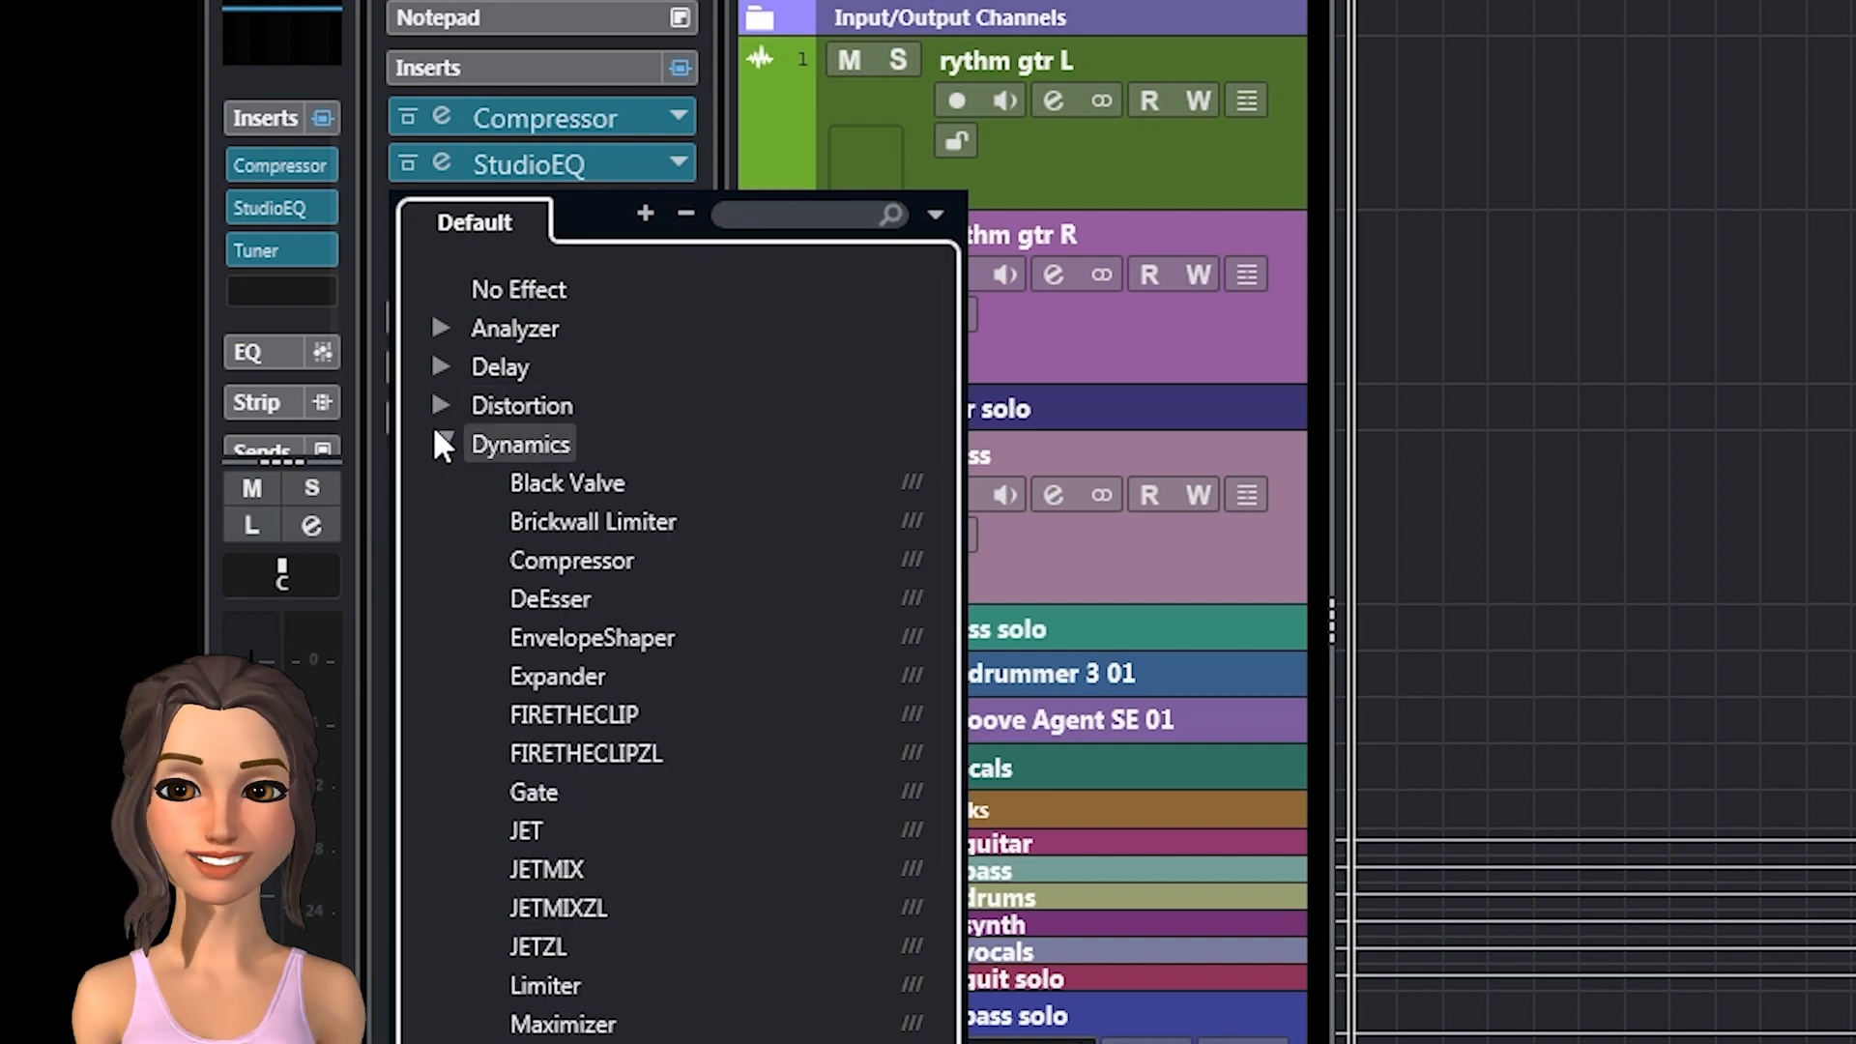
pyautogui.click(571, 561)
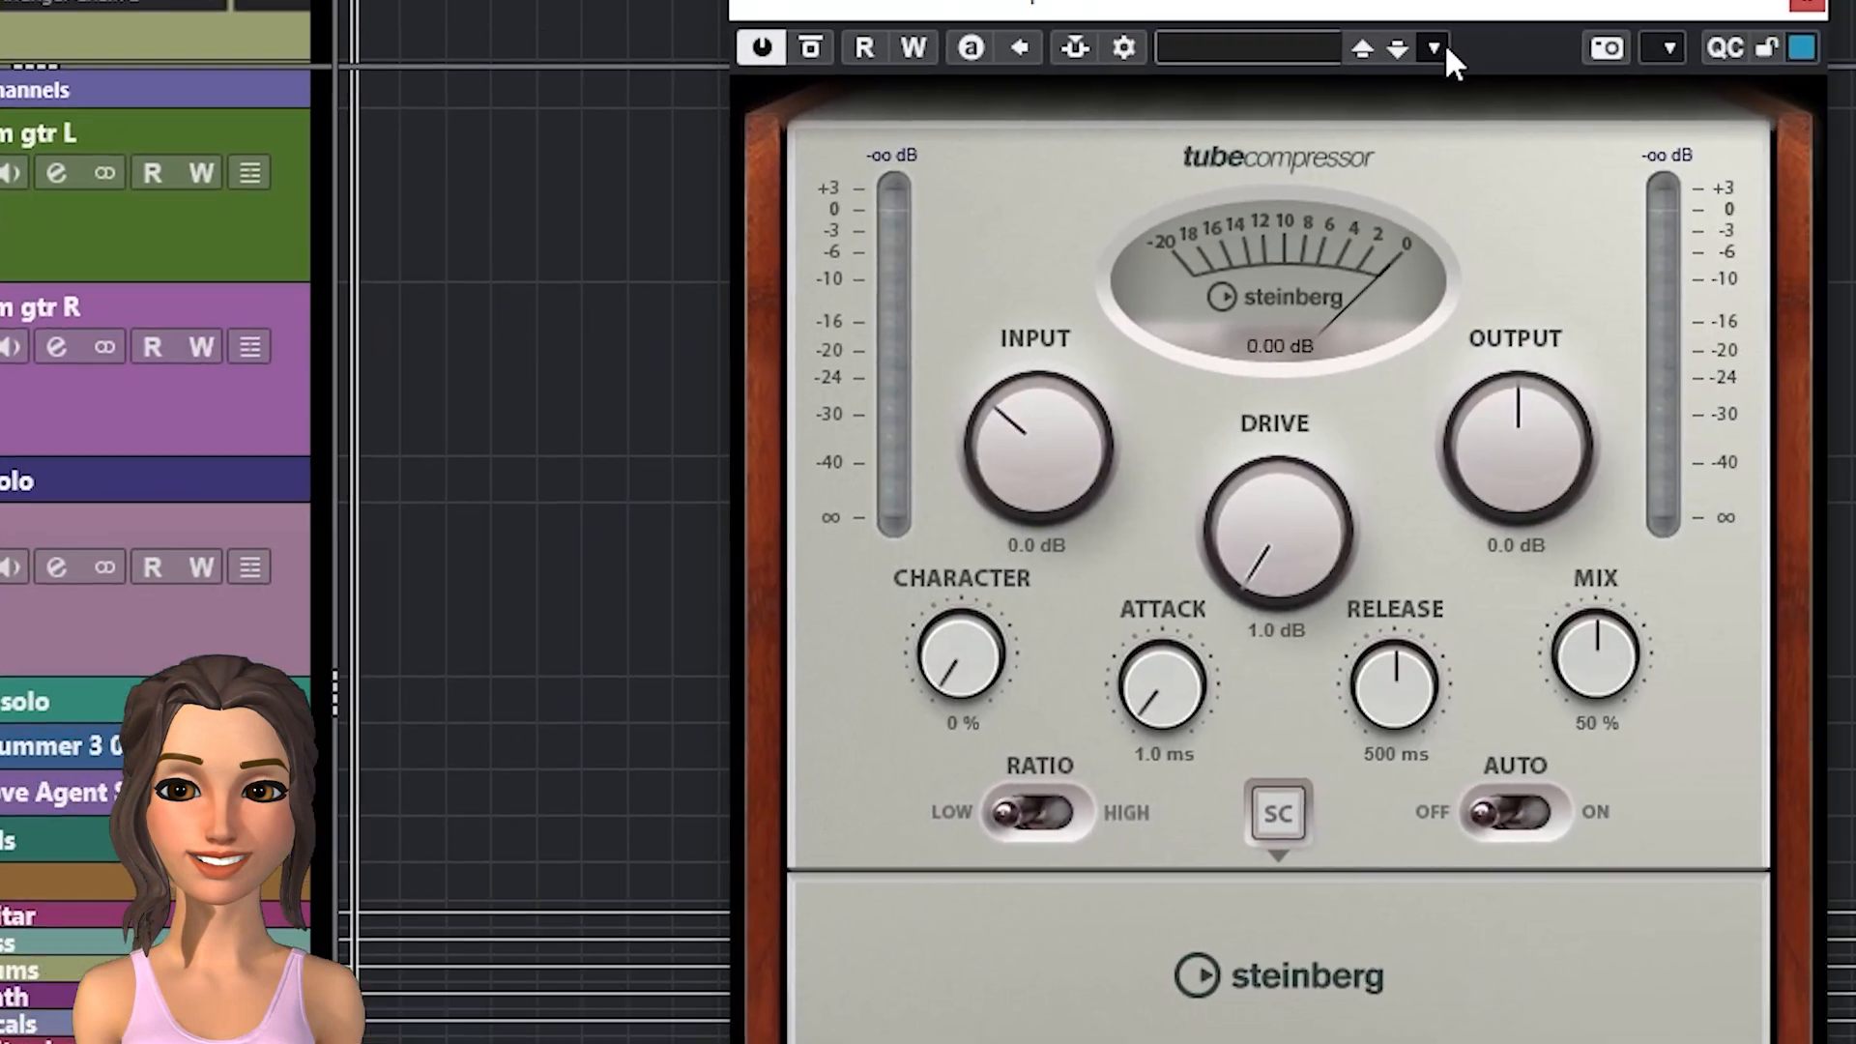
pyautogui.click(1441, 45)
pyautogui.click(1119, 118)
pyautogui.scroll(4, 667, 543)
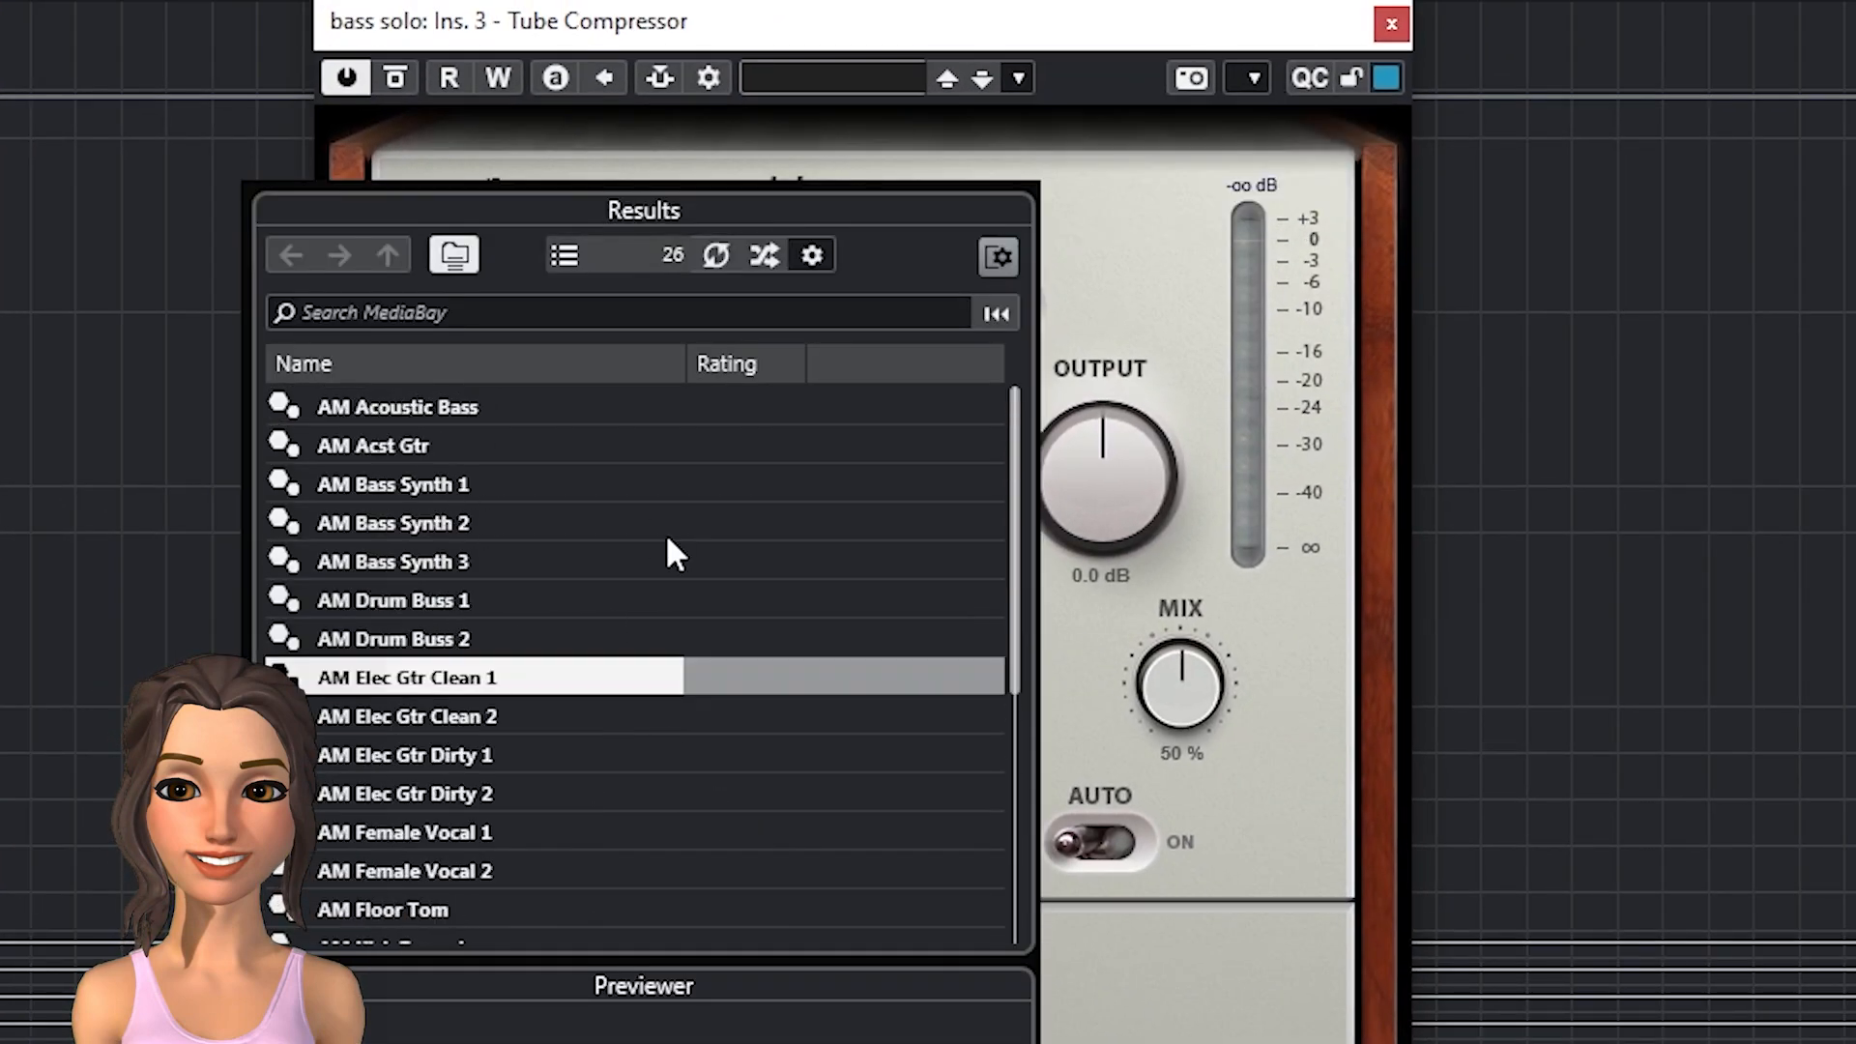
pyautogui.doubleClick(450, 409)
pyautogui.click(1392, 23)
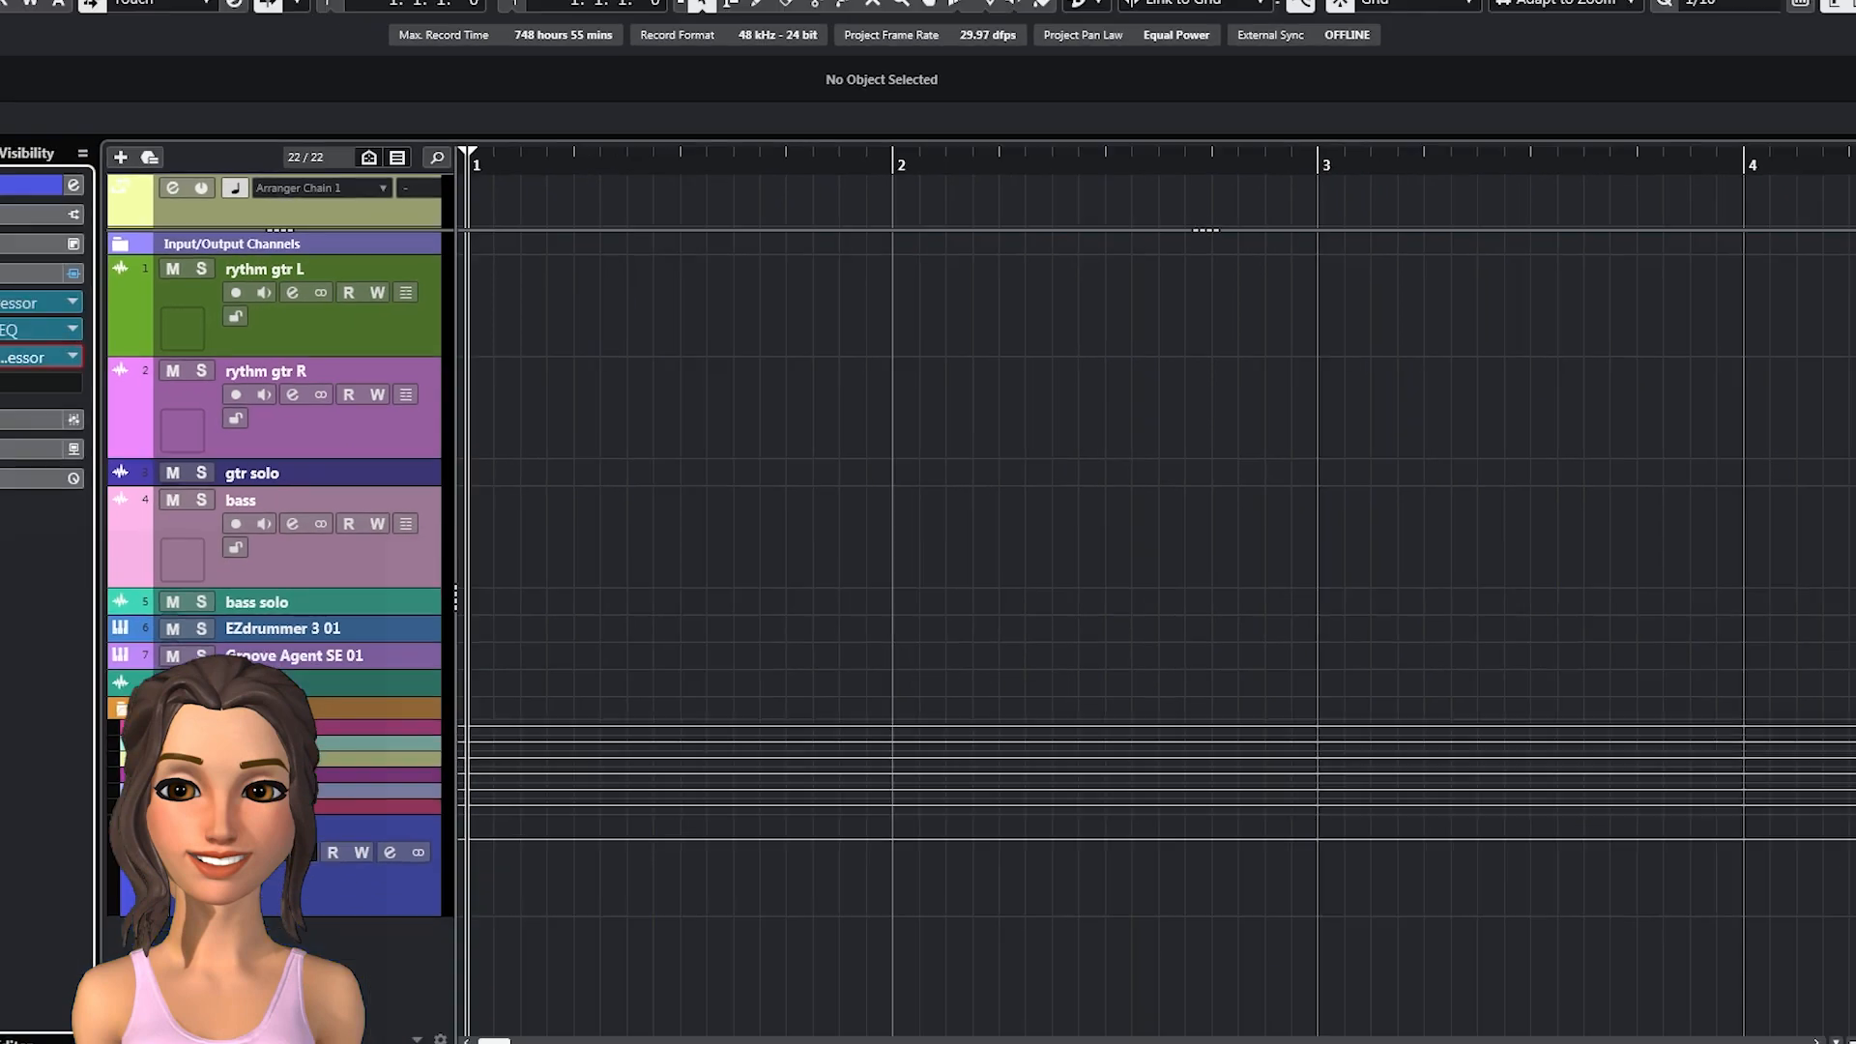
# - Load the Compressor as the drums group's first insert, choose one of its presets and close the plug-in window
pyautogui.click(442, 714)
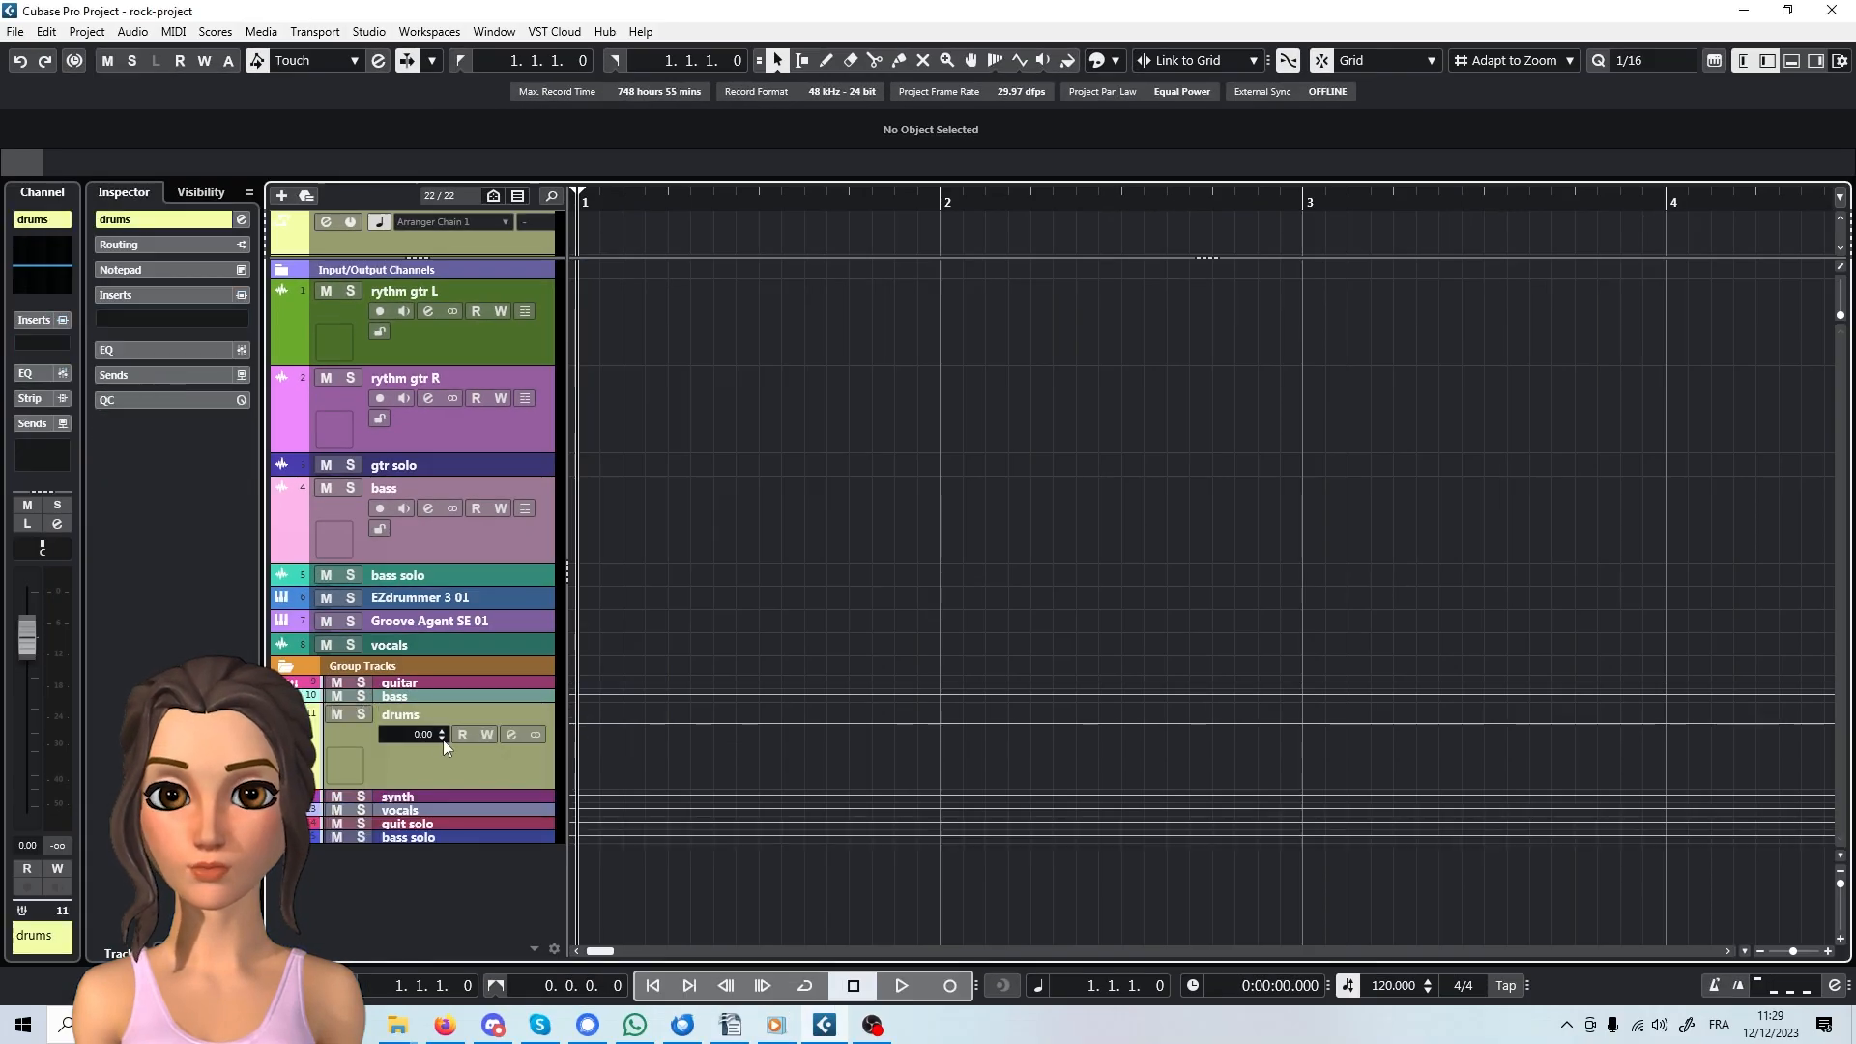
pyautogui.click(118, 320)
pyautogui.click(118, 484)
pyautogui.click(1016, 273)
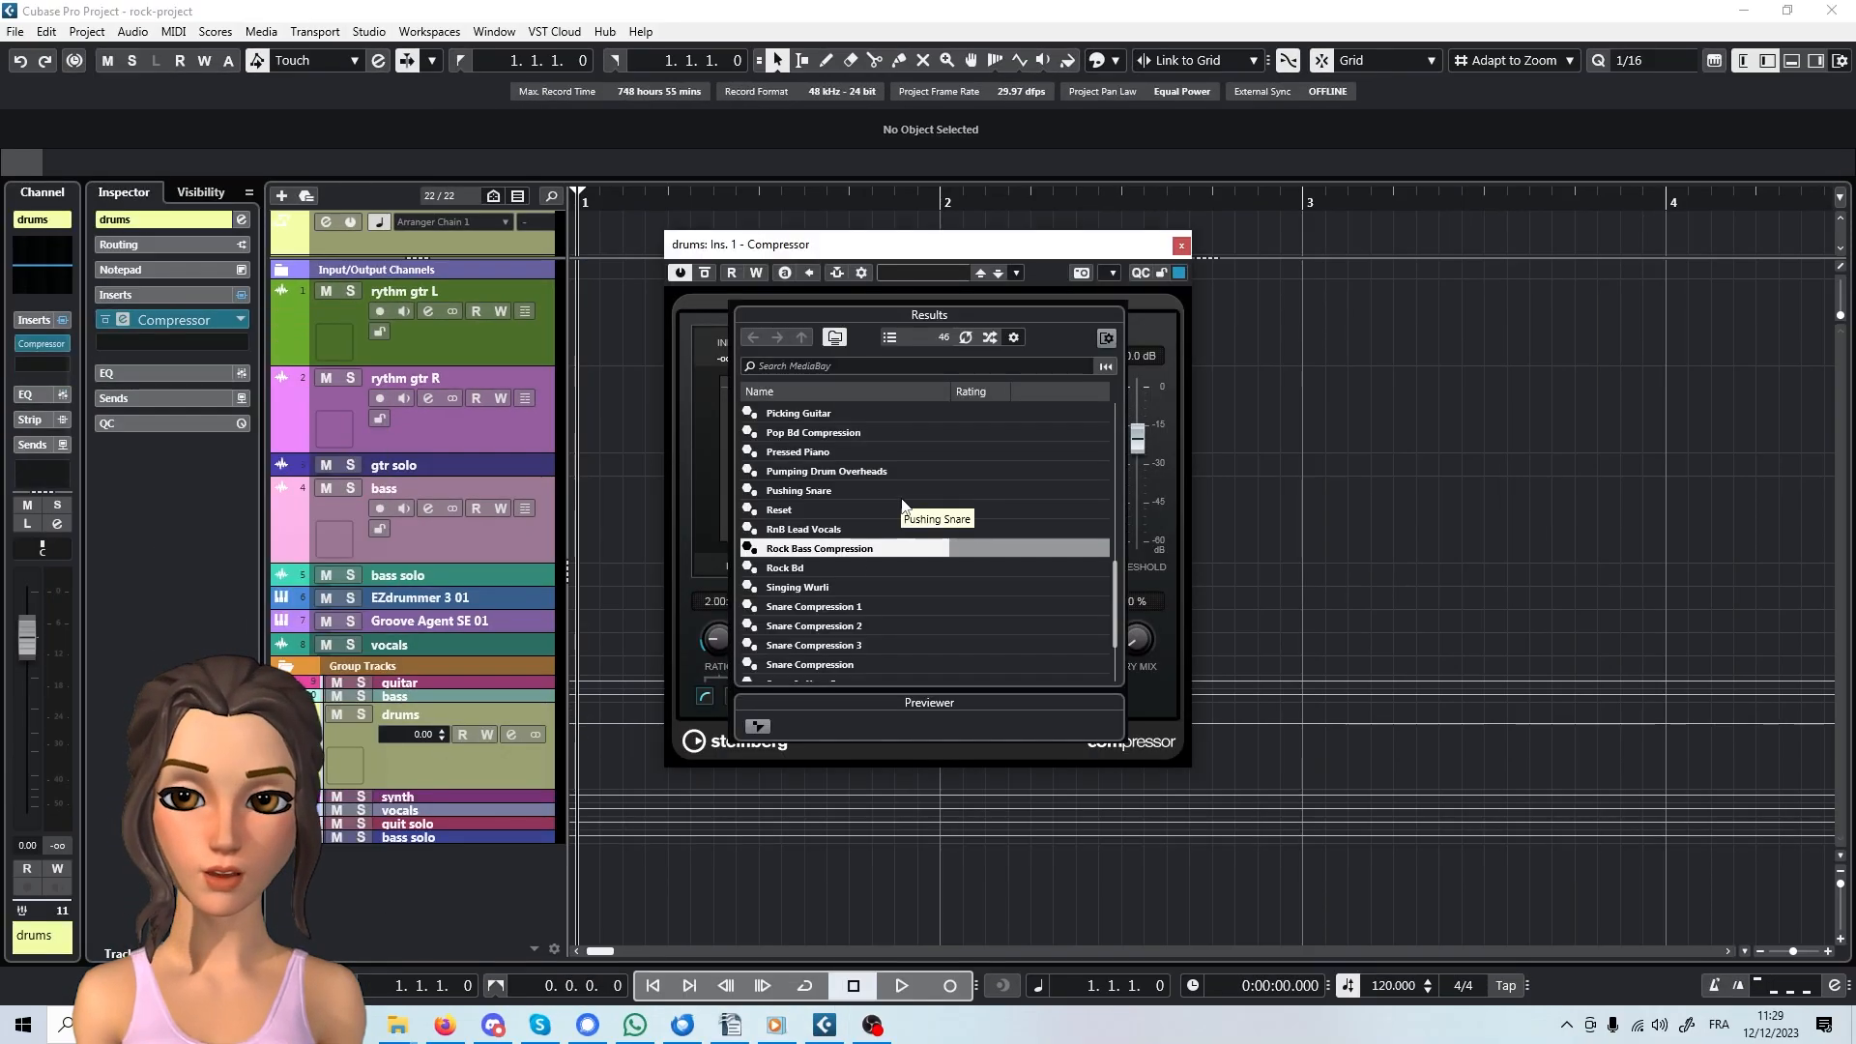
pyautogui.scroll(7, 874, 595)
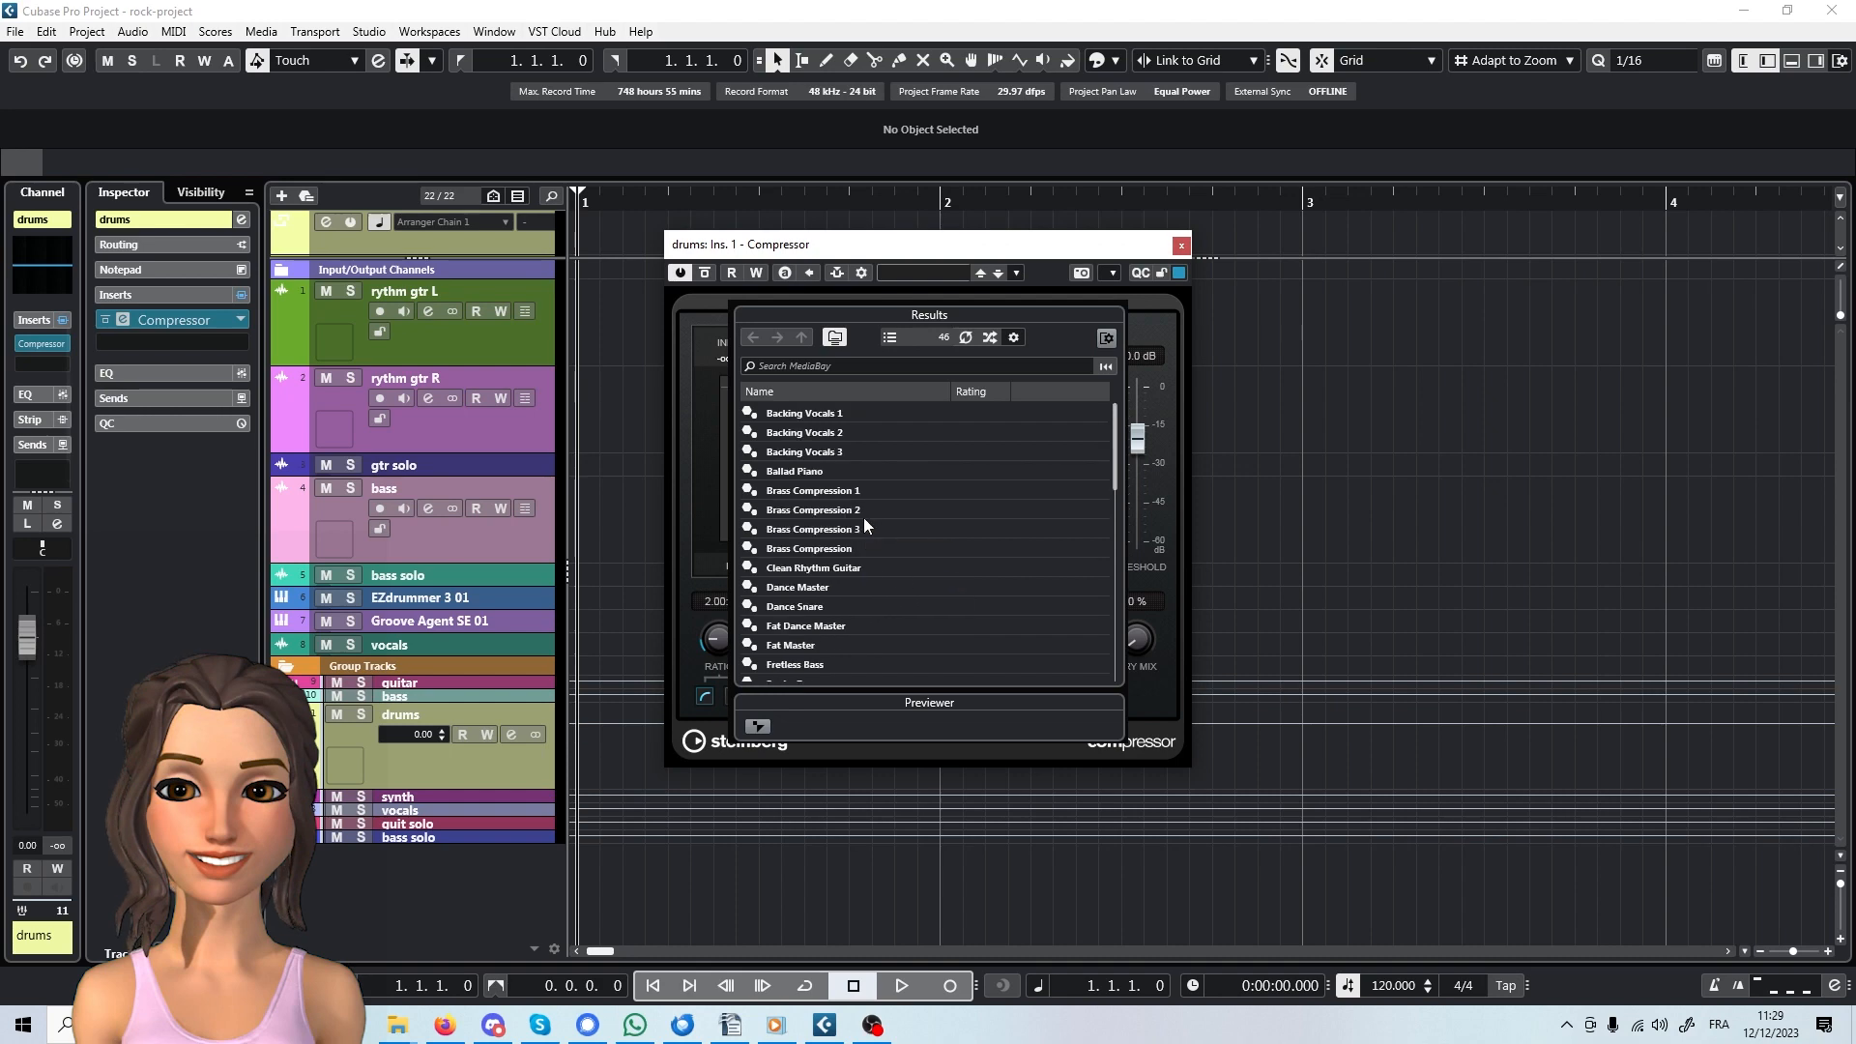
pyautogui.scroll(-7, 864, 597)
pyautogui.click(866, 589)
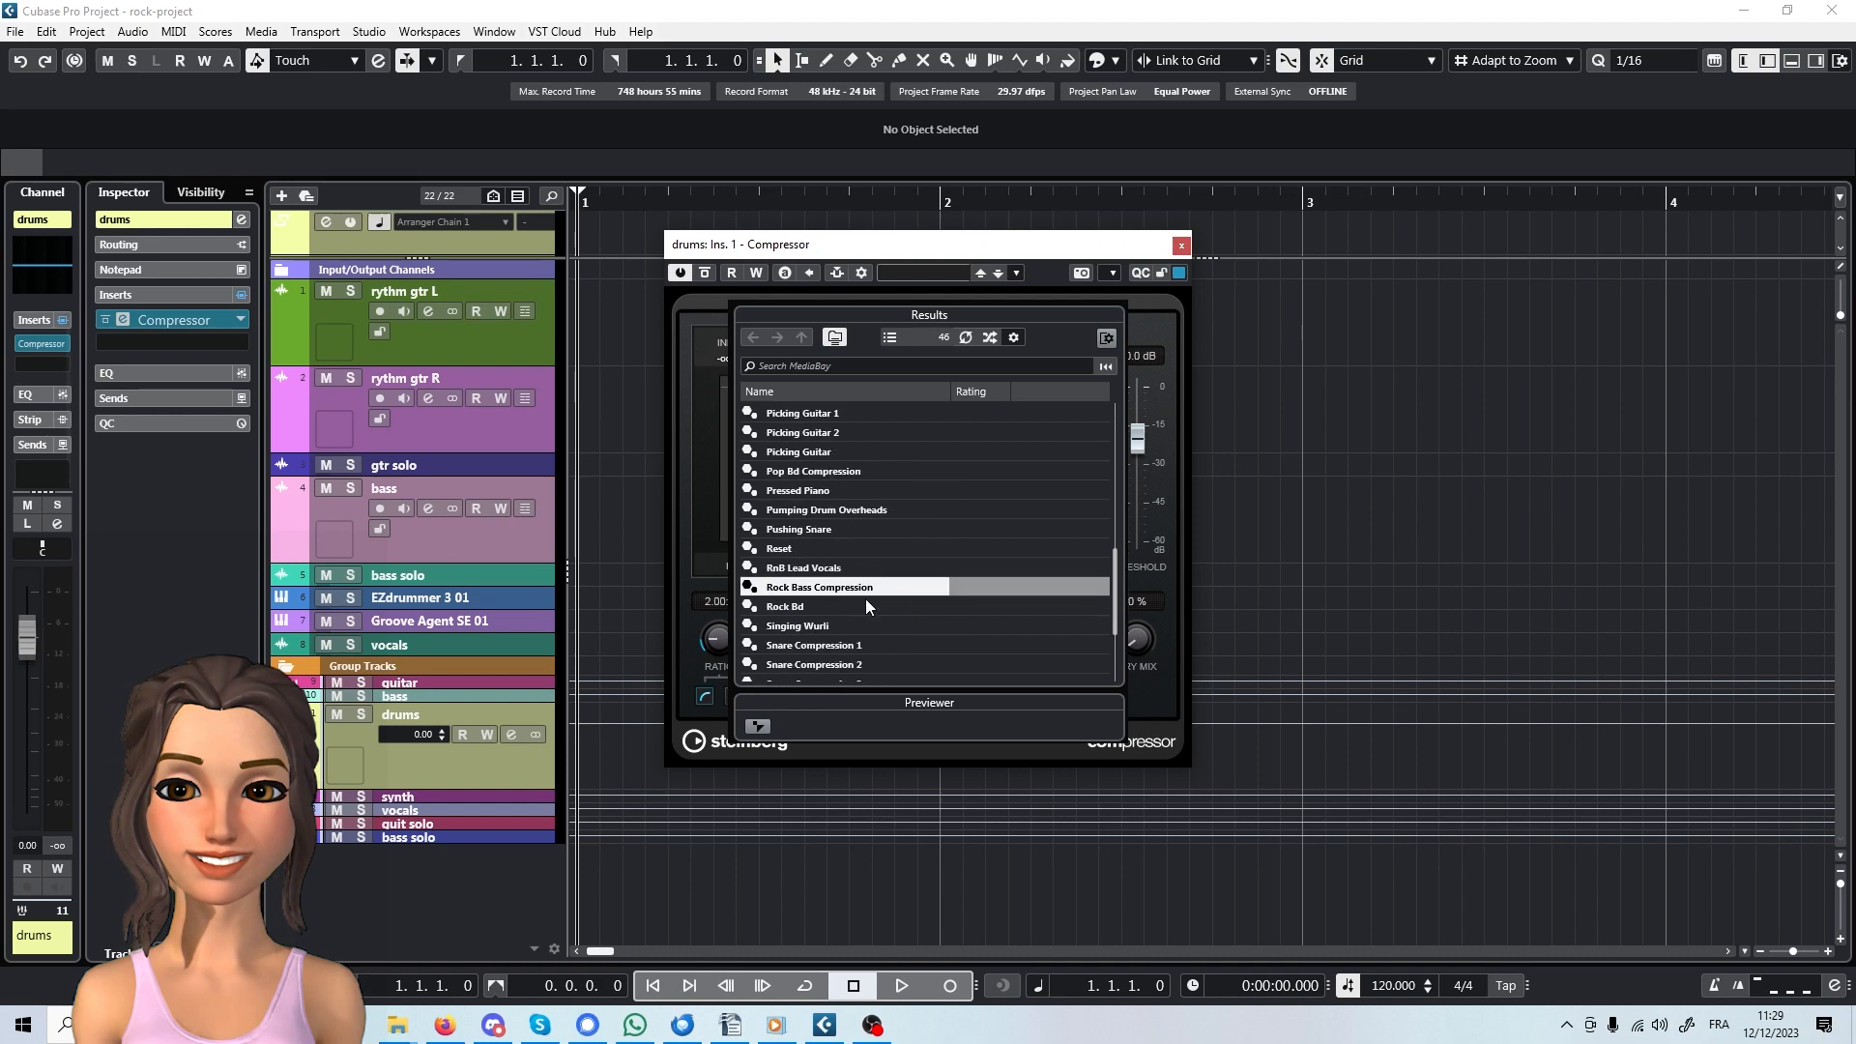
pyautogui.scroll(-2, 906, 510)
pyautogui.scroll(-1, 870, 577)
pyautogui.click(795, 650)
pyautogui.click(1181, 246)
pyautogui.click(1181, 246)
# - Load StudioEQ as the drums group's second insert with the Rock Drums preset and close the plug-in window
pyautogui.click(159, 343)
pyautogui.click(122, 479)
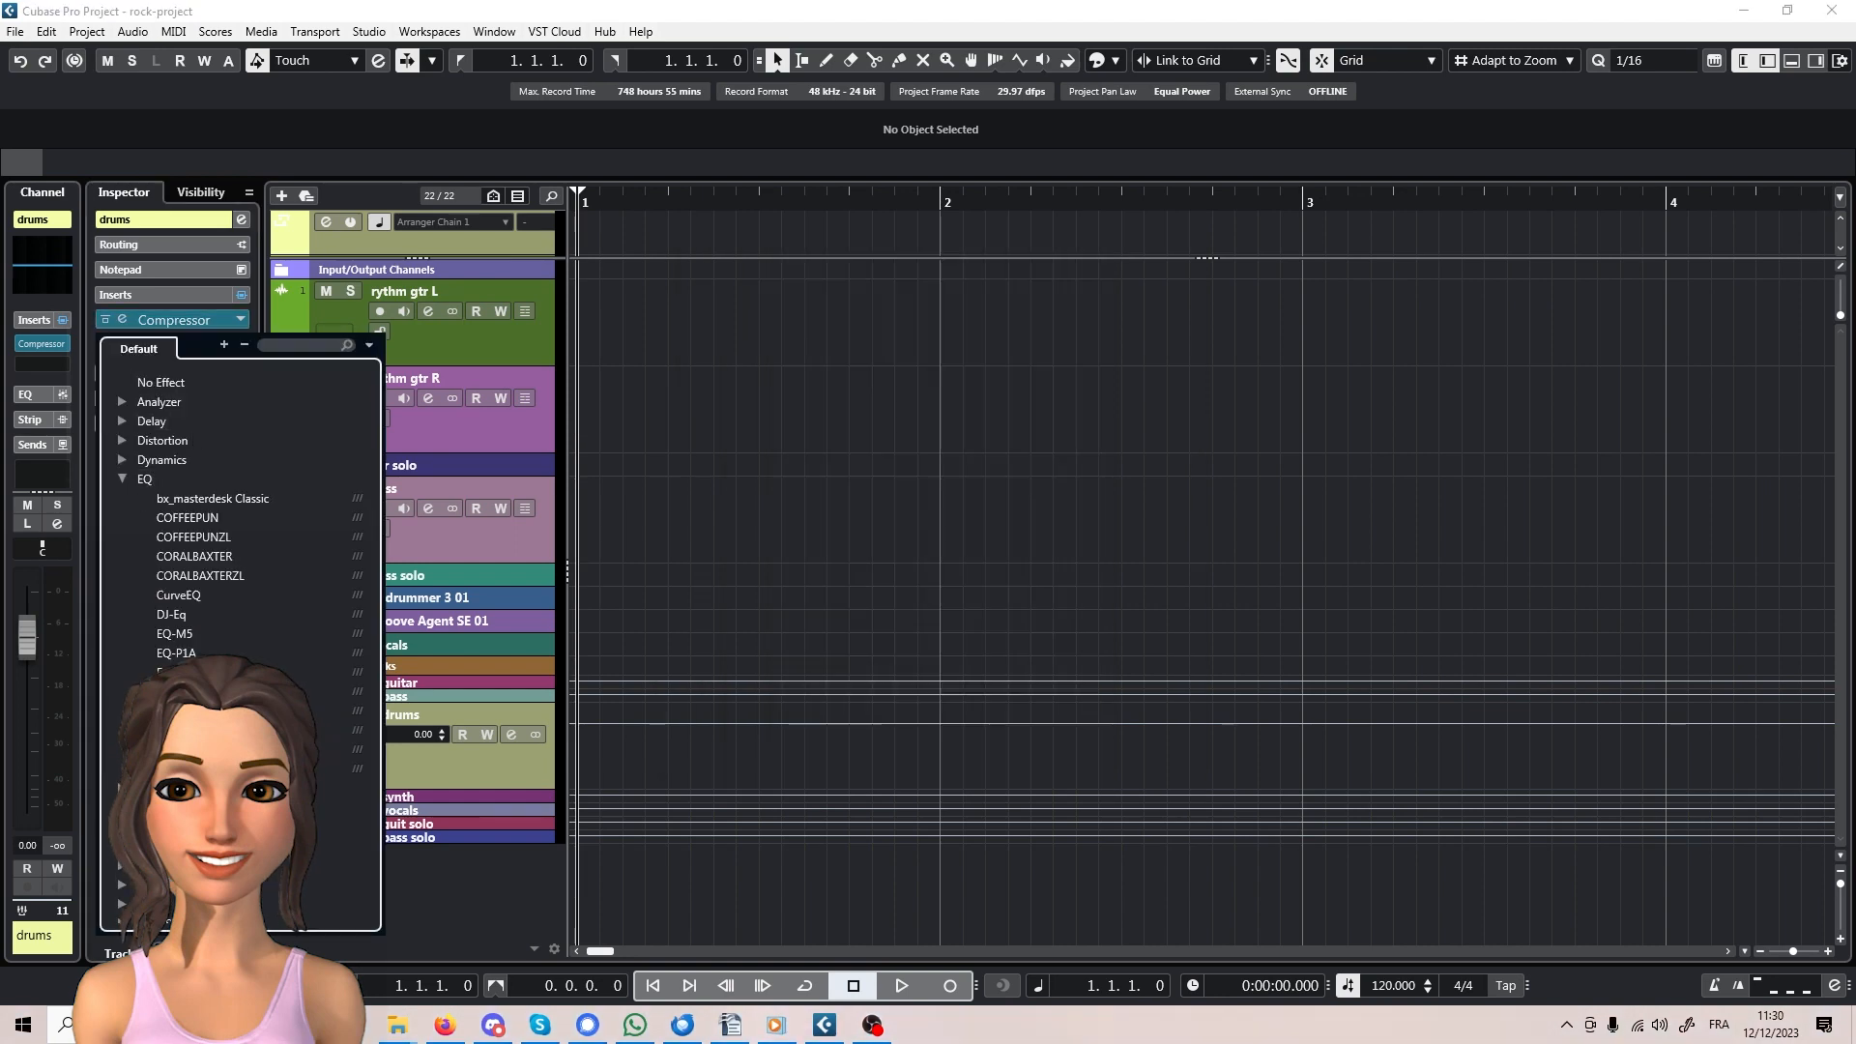
pyautogui.click(193, 730)
pyautogui.click(839, 272)
pyautogui.click(894, 295)
pyautogui.scroll(-1, 843, 646)
pyautogui.click(799, 628)
pyautogui.click(1306, 245)
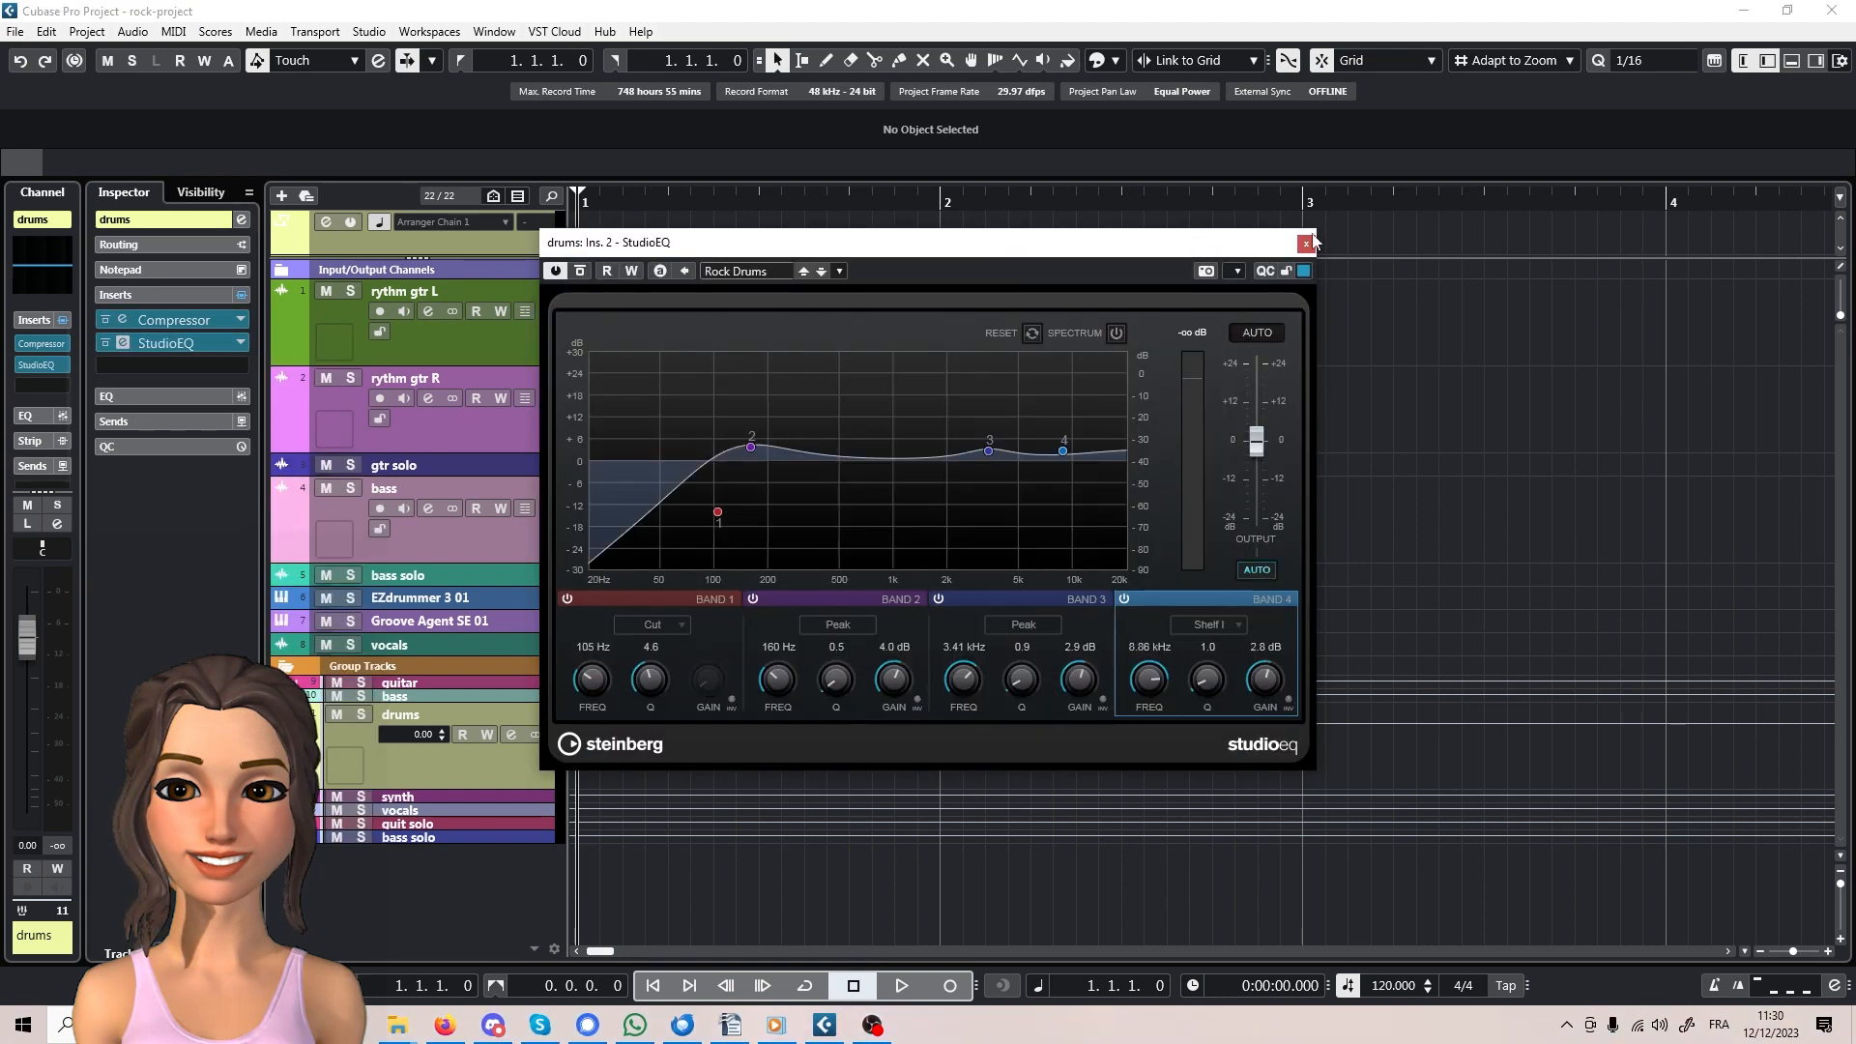
pyautogui.click(1306, 244)
# - Load RoomWorks SE as the drums group's third insert, choose one of its presets and close the plug-in window
pyautogui.click(165, 366)
pyautogui.click(122, 680)
pyautogui.click(184, 758)
pyautogui.click(926, 363)
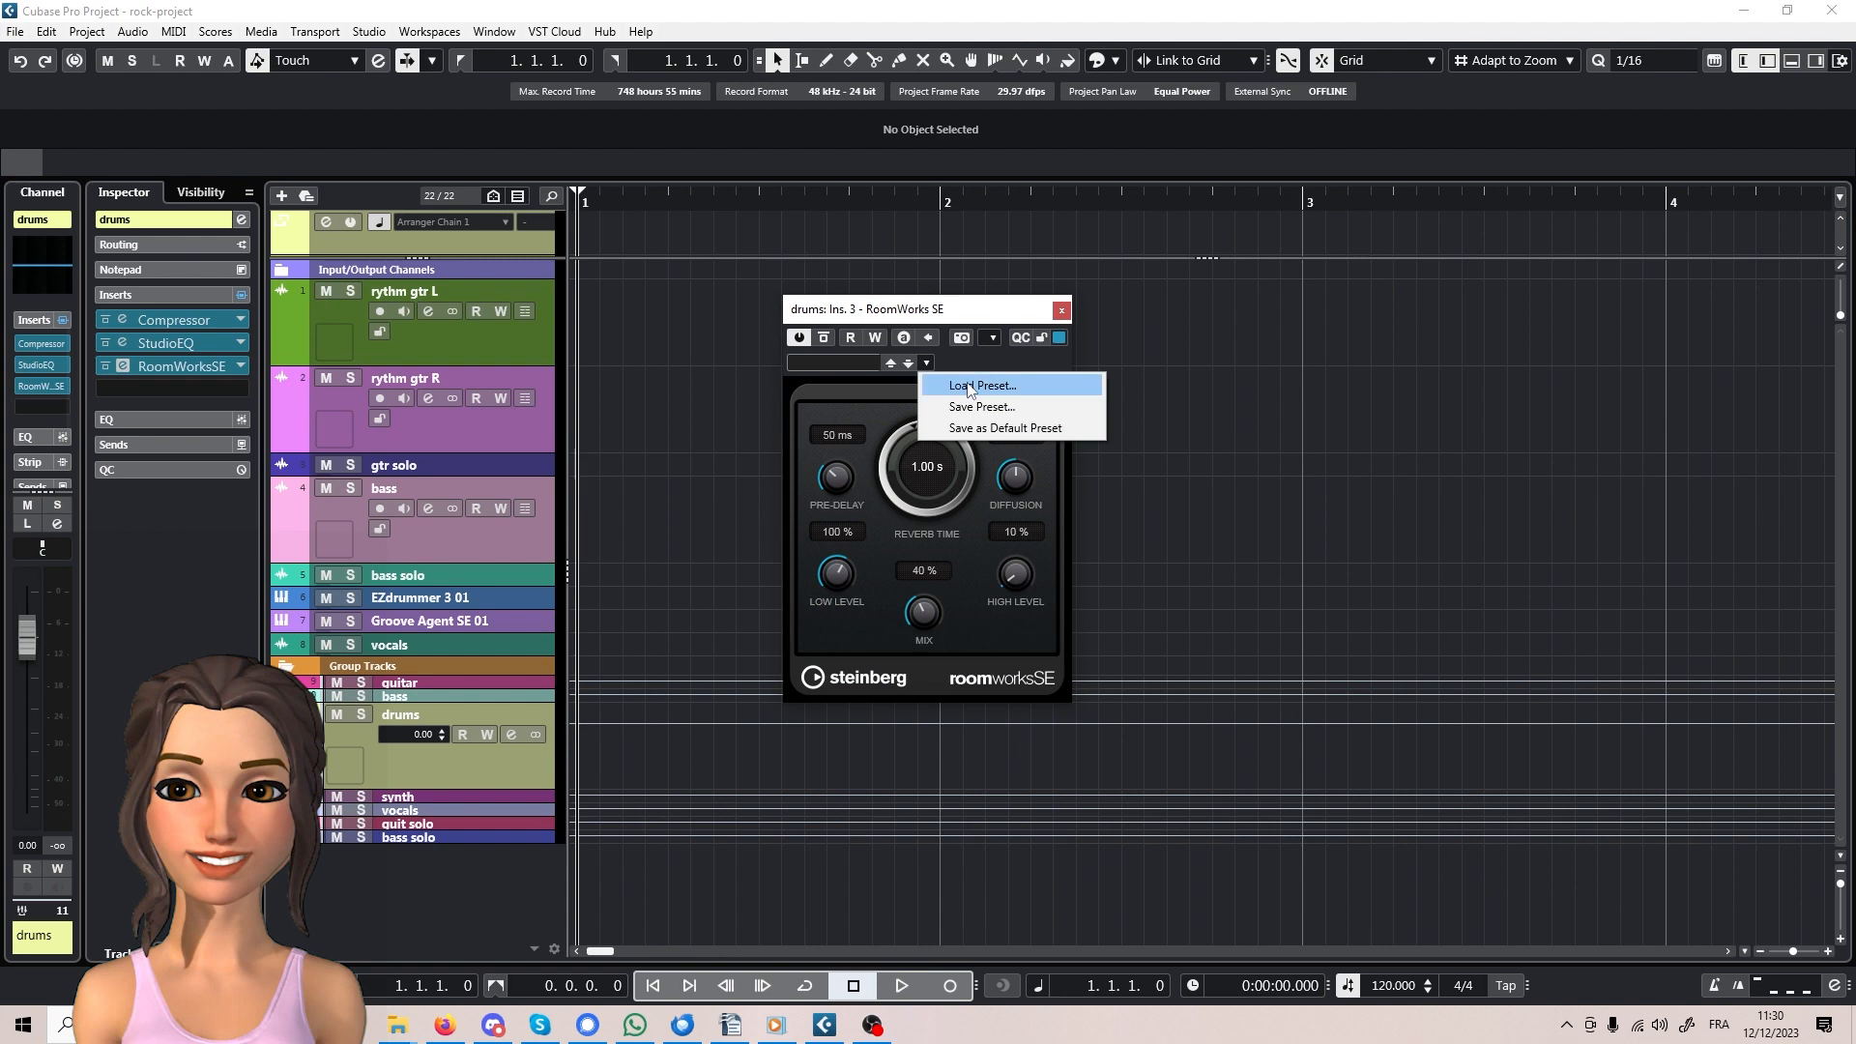
pyautogui.click(977, 381)
pyautogui.scroll(2, 851, 590)
pyautogui.click(879, 624)
pyautogui.click(1065, 299)
pyautogui.click(1065, 302)
# - Copy the drums group's insert effects and paste them onto the synth group
pyautogui.rightClick(171, 293)
pyautogui.click(227, 333)
pyautogui.click(455, 797)
pyautogui.rightClick(139, 292)
pyautogui.click(183, 359)
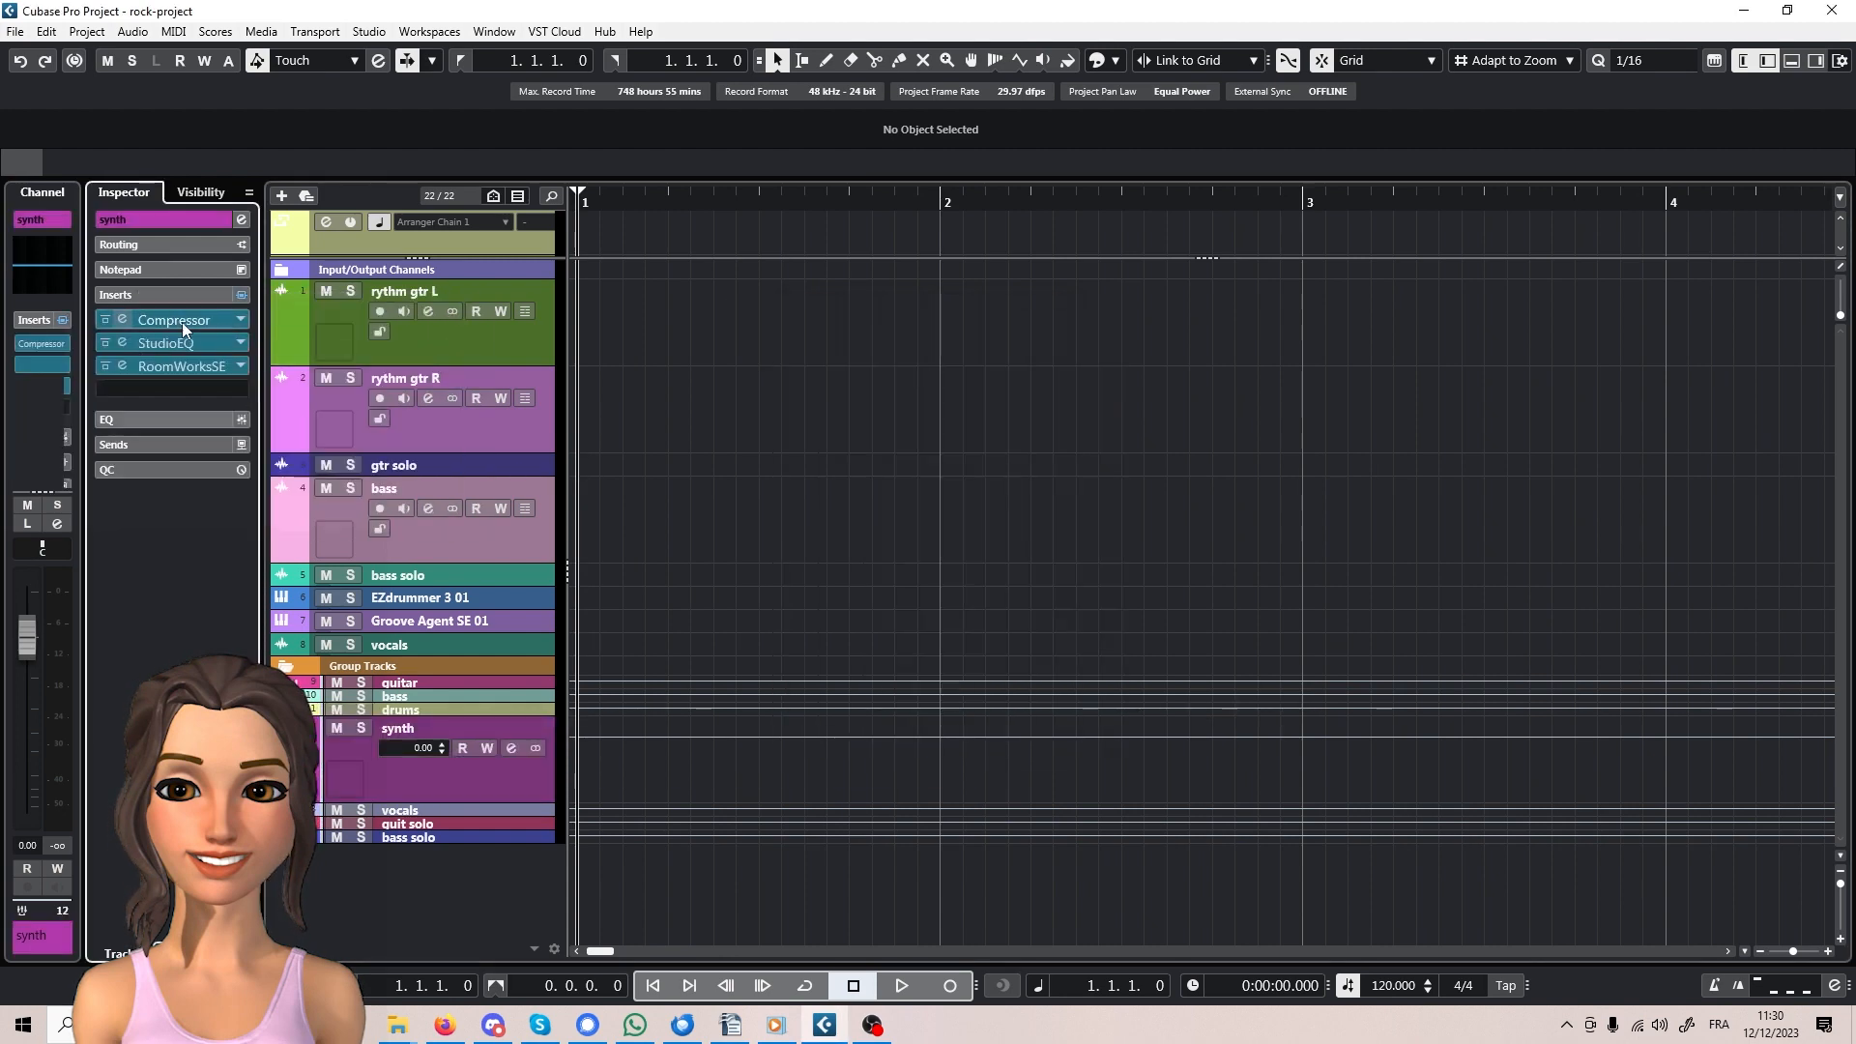
# - Load the Singing Wurli preset in the synth group's Compressor and close the plug-in window
pyautogui.click(180, 322)
pyautogui.click(1016, 274)
pyautogui.click(1068, 296)
pyautogui.click(832, 480)
pyautogui.click(1085, 247)
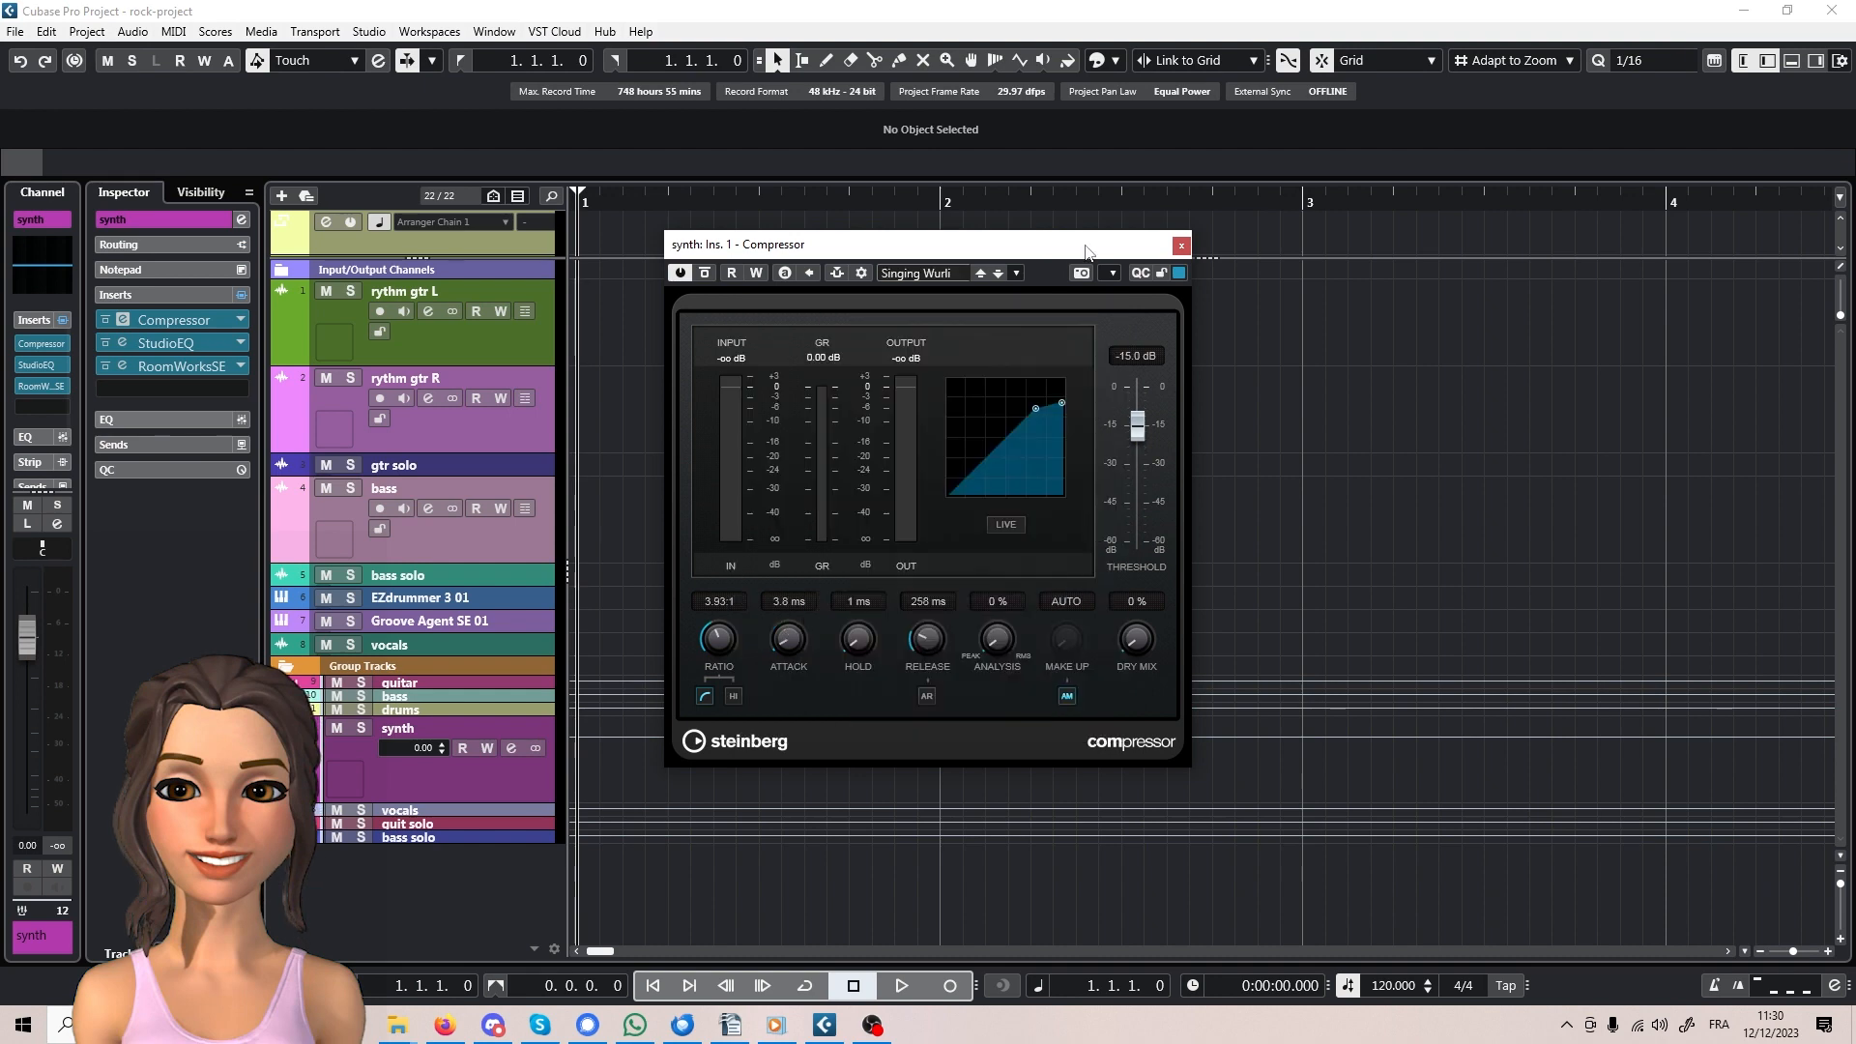
pyautogui.click(1182, 245)
# - Choose another preset for the synth group's StudioEQ and close the plug-in window
pyautogui.click(178, 344)
pyautogui.click(839, 272)
pyautogui.click(890, 294)
pyautogui.click(802, 454)
pyautogui.click(1306, 245)
pyautogui.click(1307, 245)
# - Choose another preset for the synth group's RoomWorks SE reverb and close the plug-in window
pyautogui.click(183, 369)
pyautogui.click(927, 362)
pyautogui.click(977, 384)
pyautogui.click(850, 576)
pyautogui.click(1061, 297)
pyautogui.click(1061, 298)
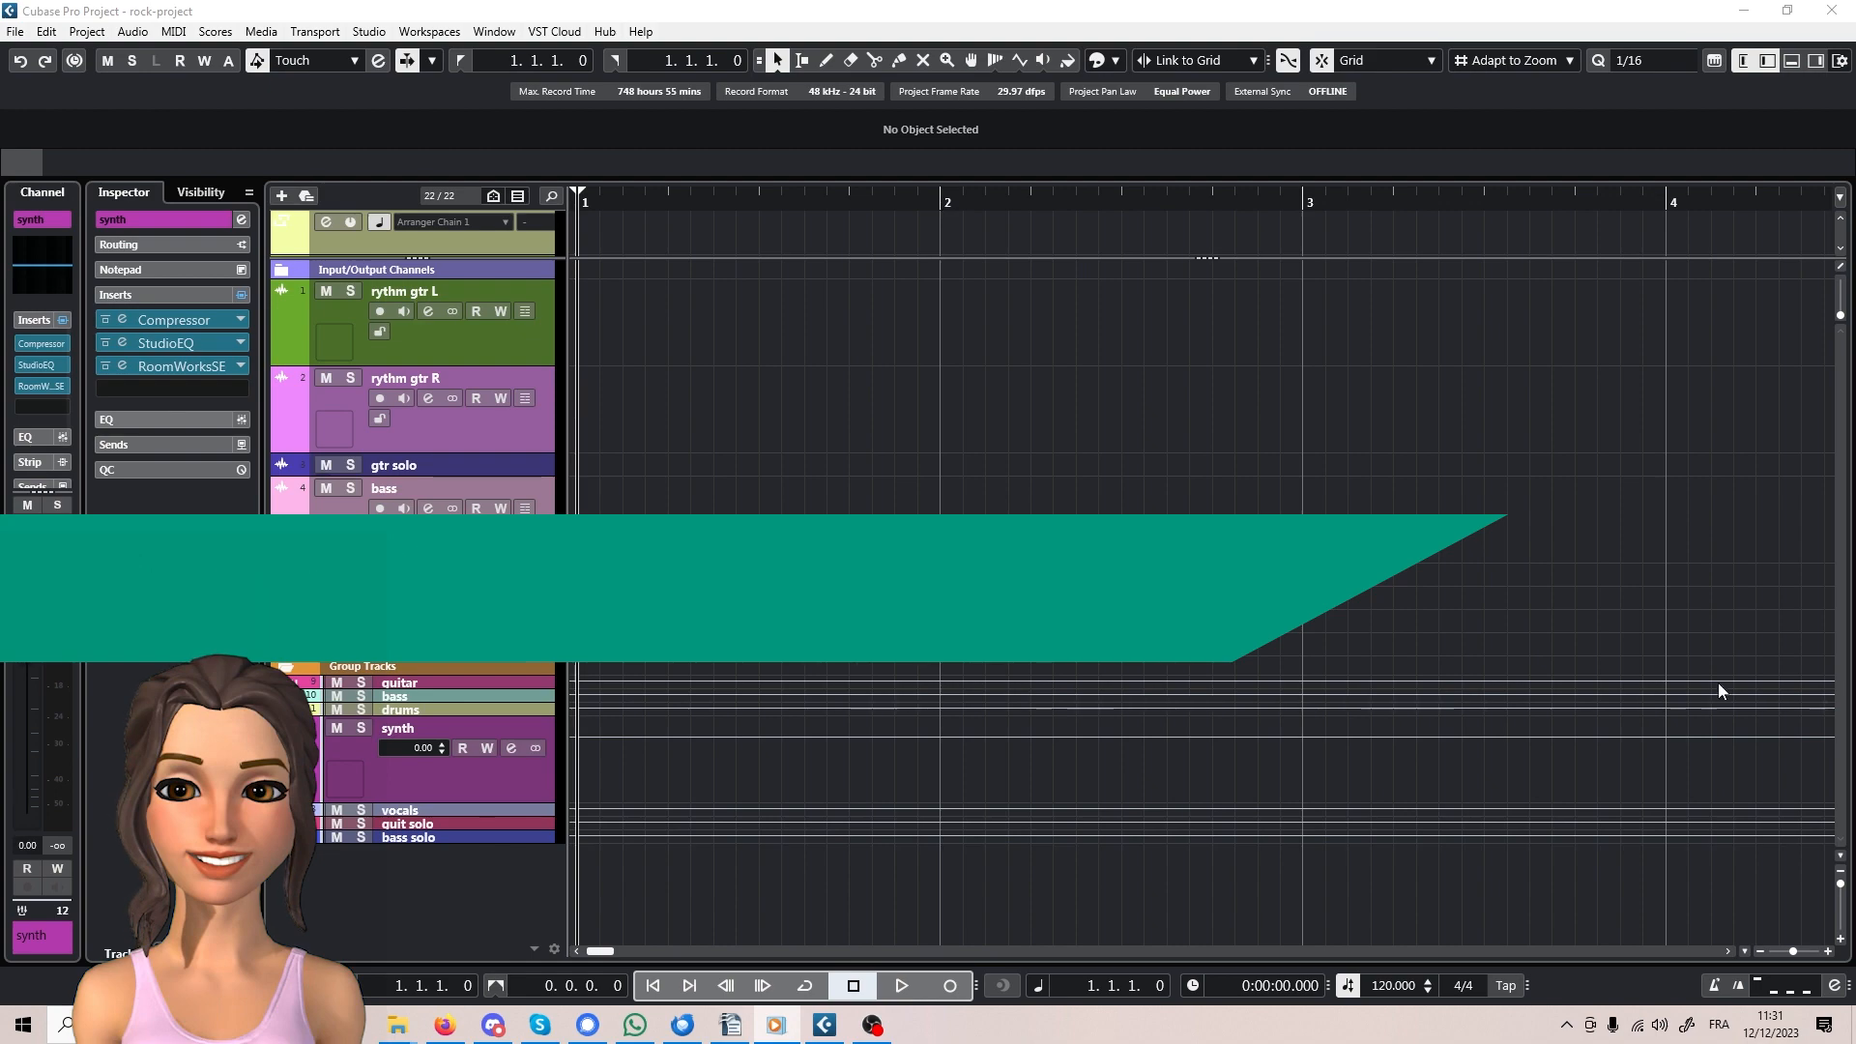
# - Load VocalChain from the Vocals effects as the vocals group's first insert
pyautogui.click(437, 812)
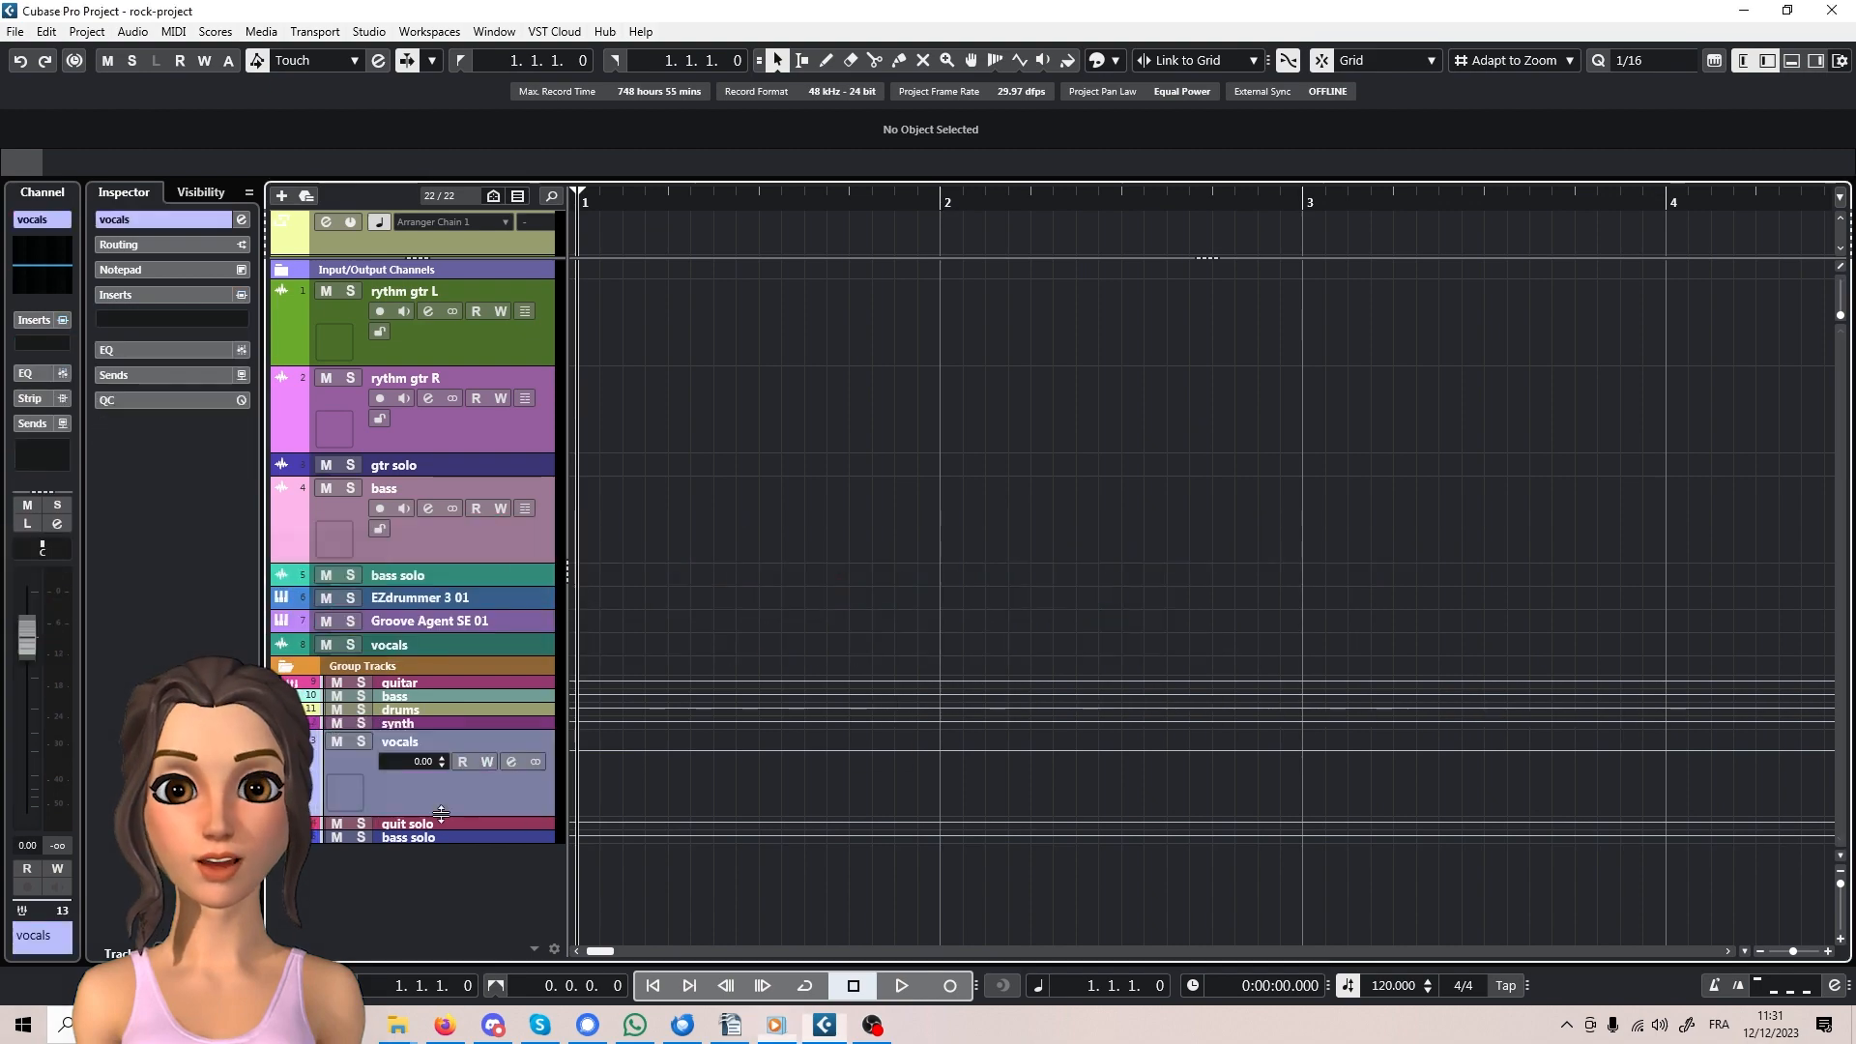
pyautogui.click(148, 315)
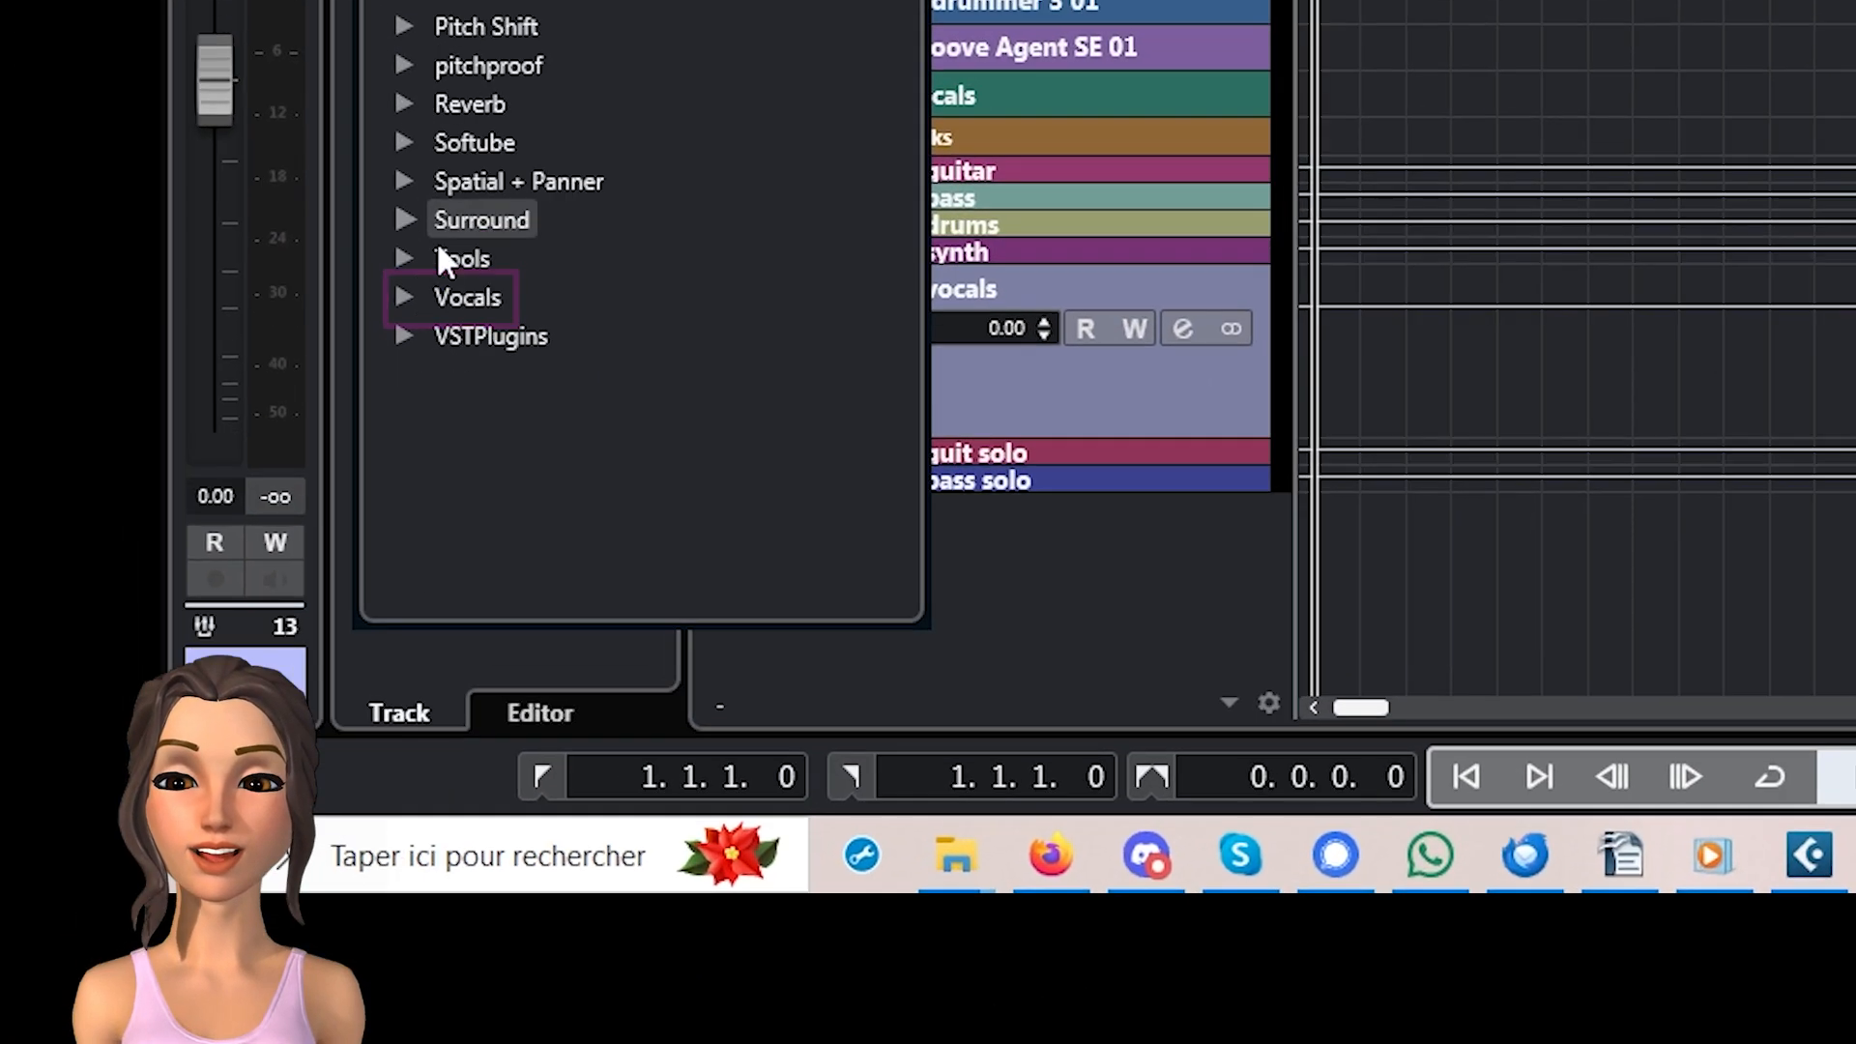
pyautogui.click(405, 296)
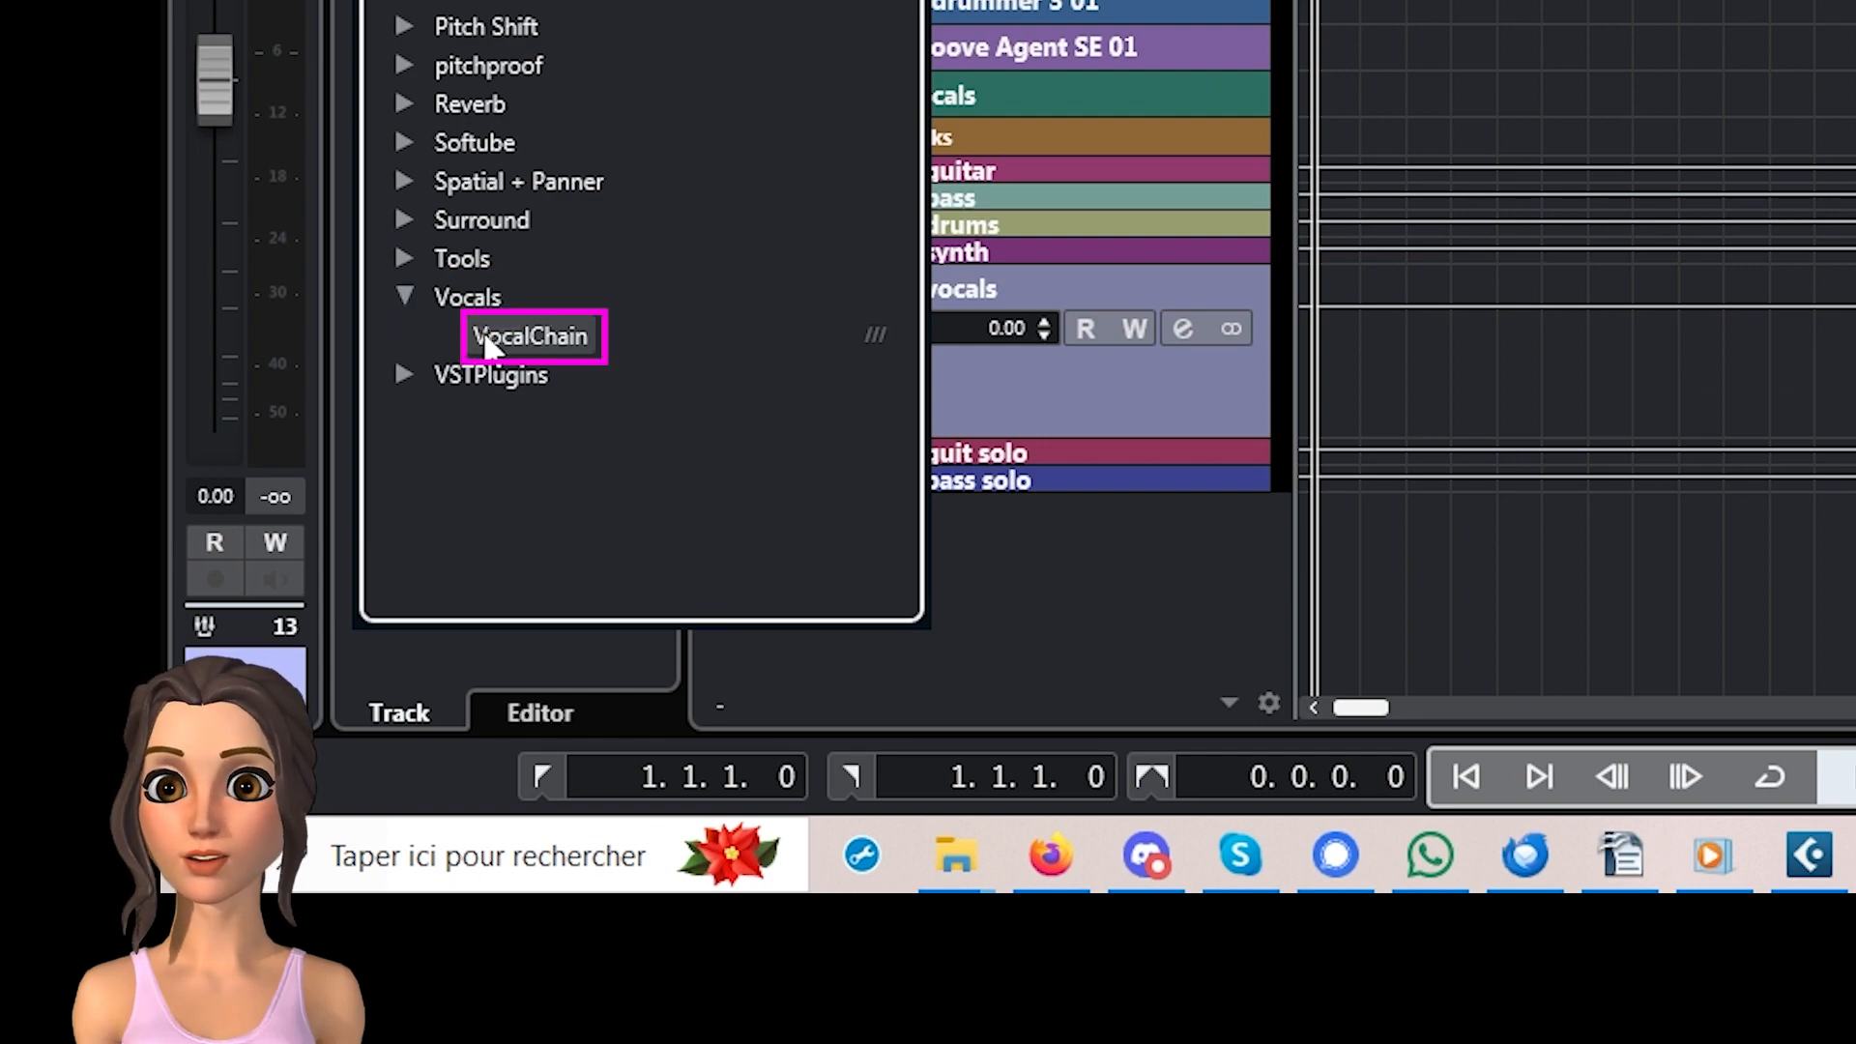
pyautogui.doubleClick(530, 336)
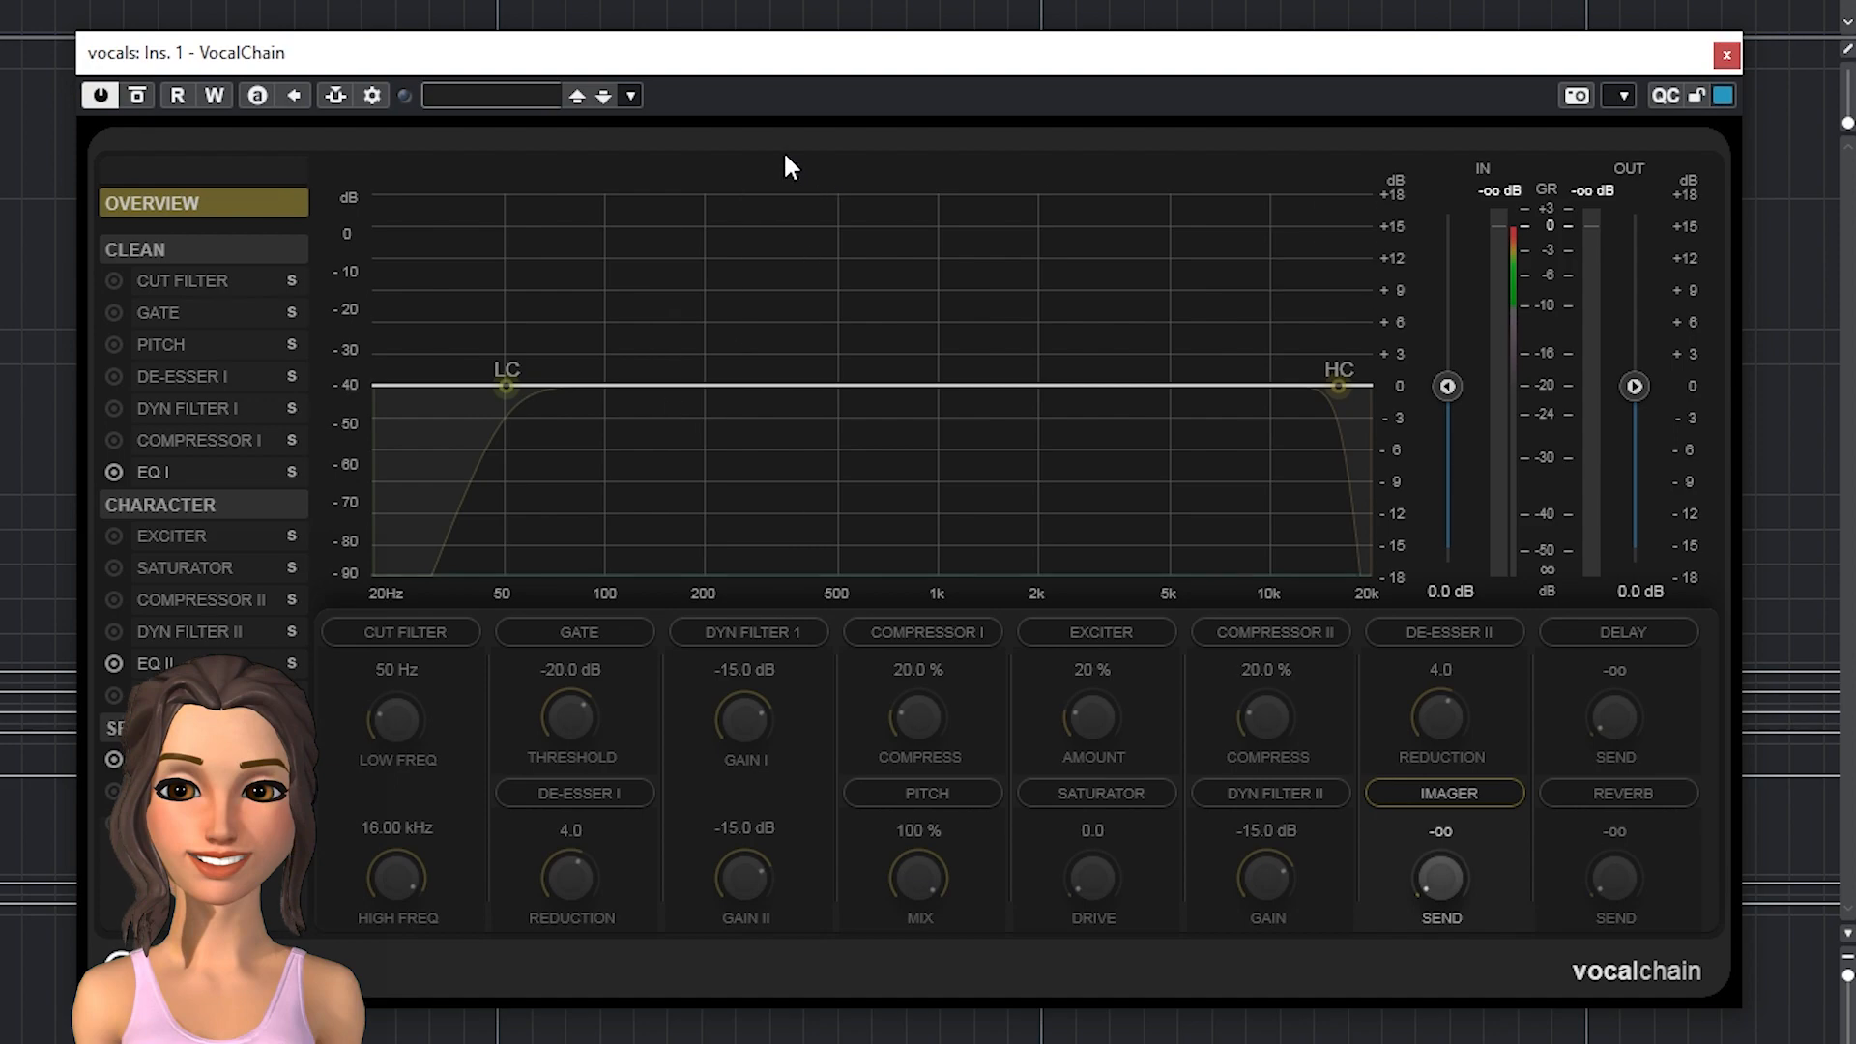
# - Load the Rock Hot Valve preset in the vocals group's VocalChain and close the plug-in window
pyautogui.click(527, 95)
pyautogui.scroll(-5, 388, 522)
pyautogui.click(369, 565)
pyautogui.doubleClick(370, 566)
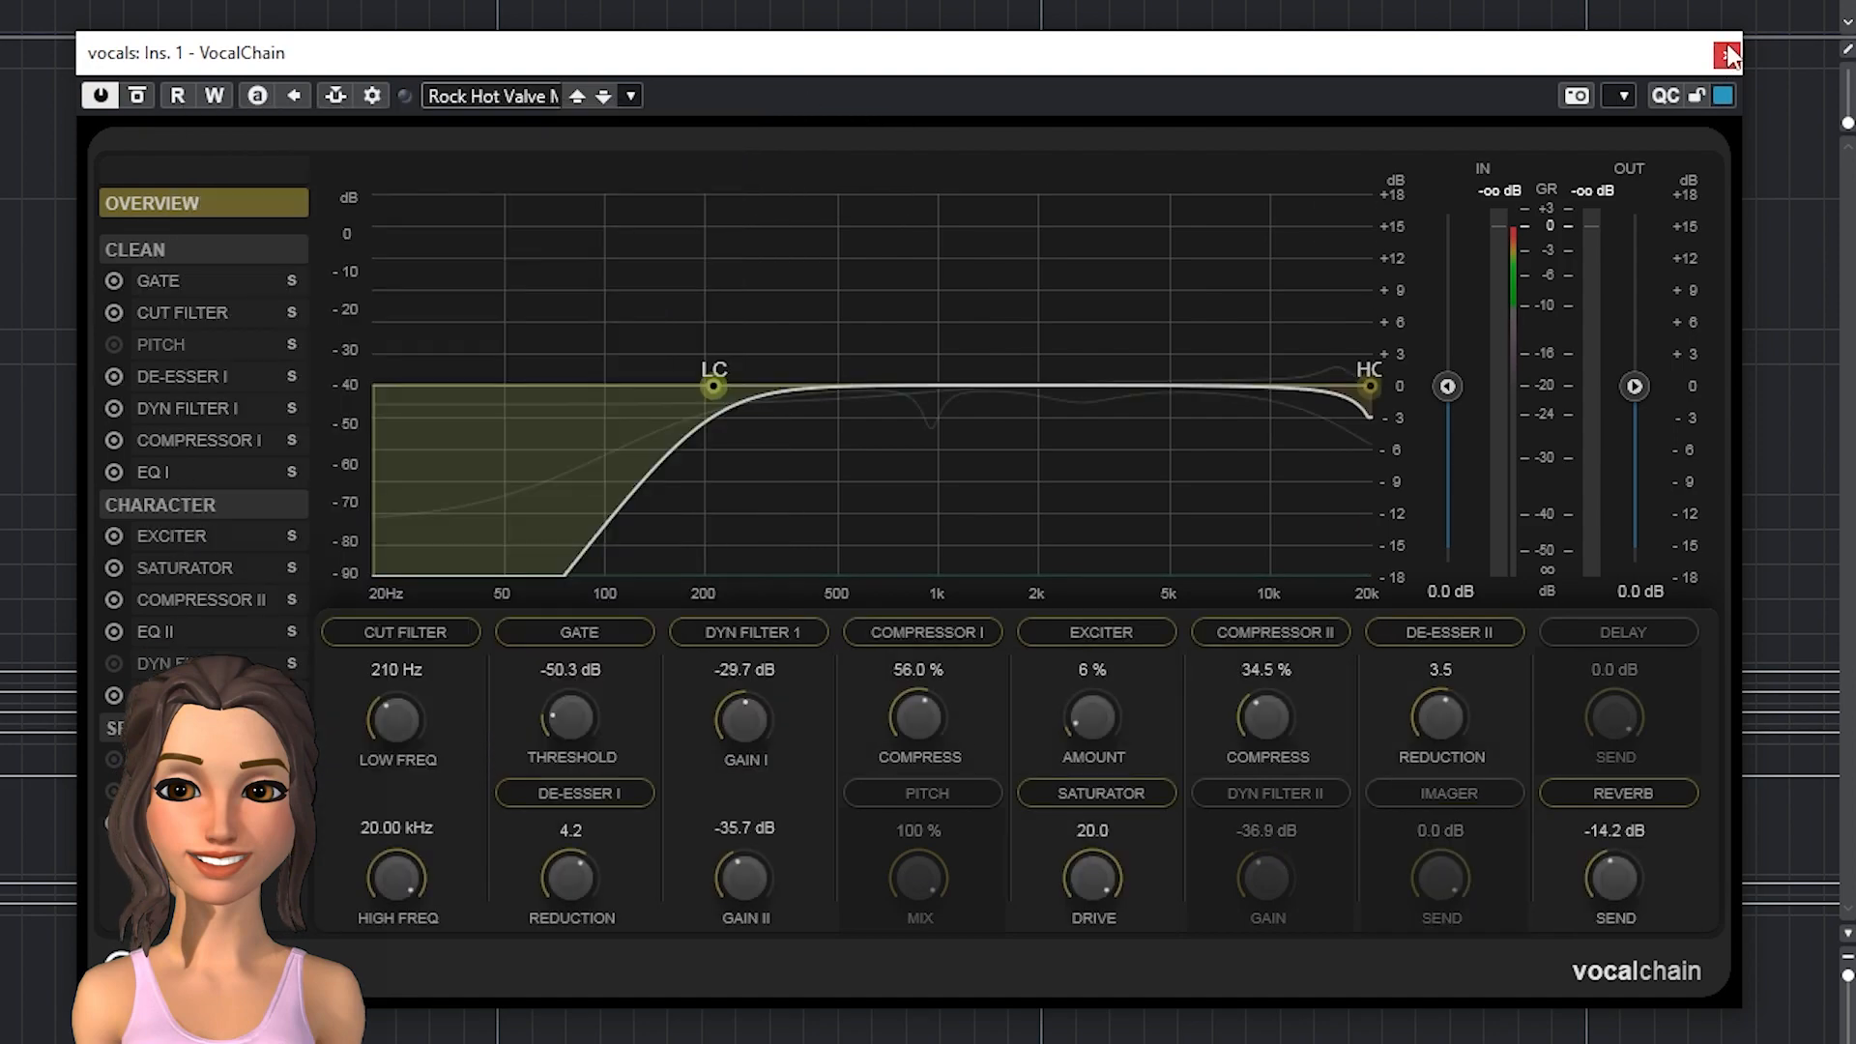
pyautogui.click(1727, 55)
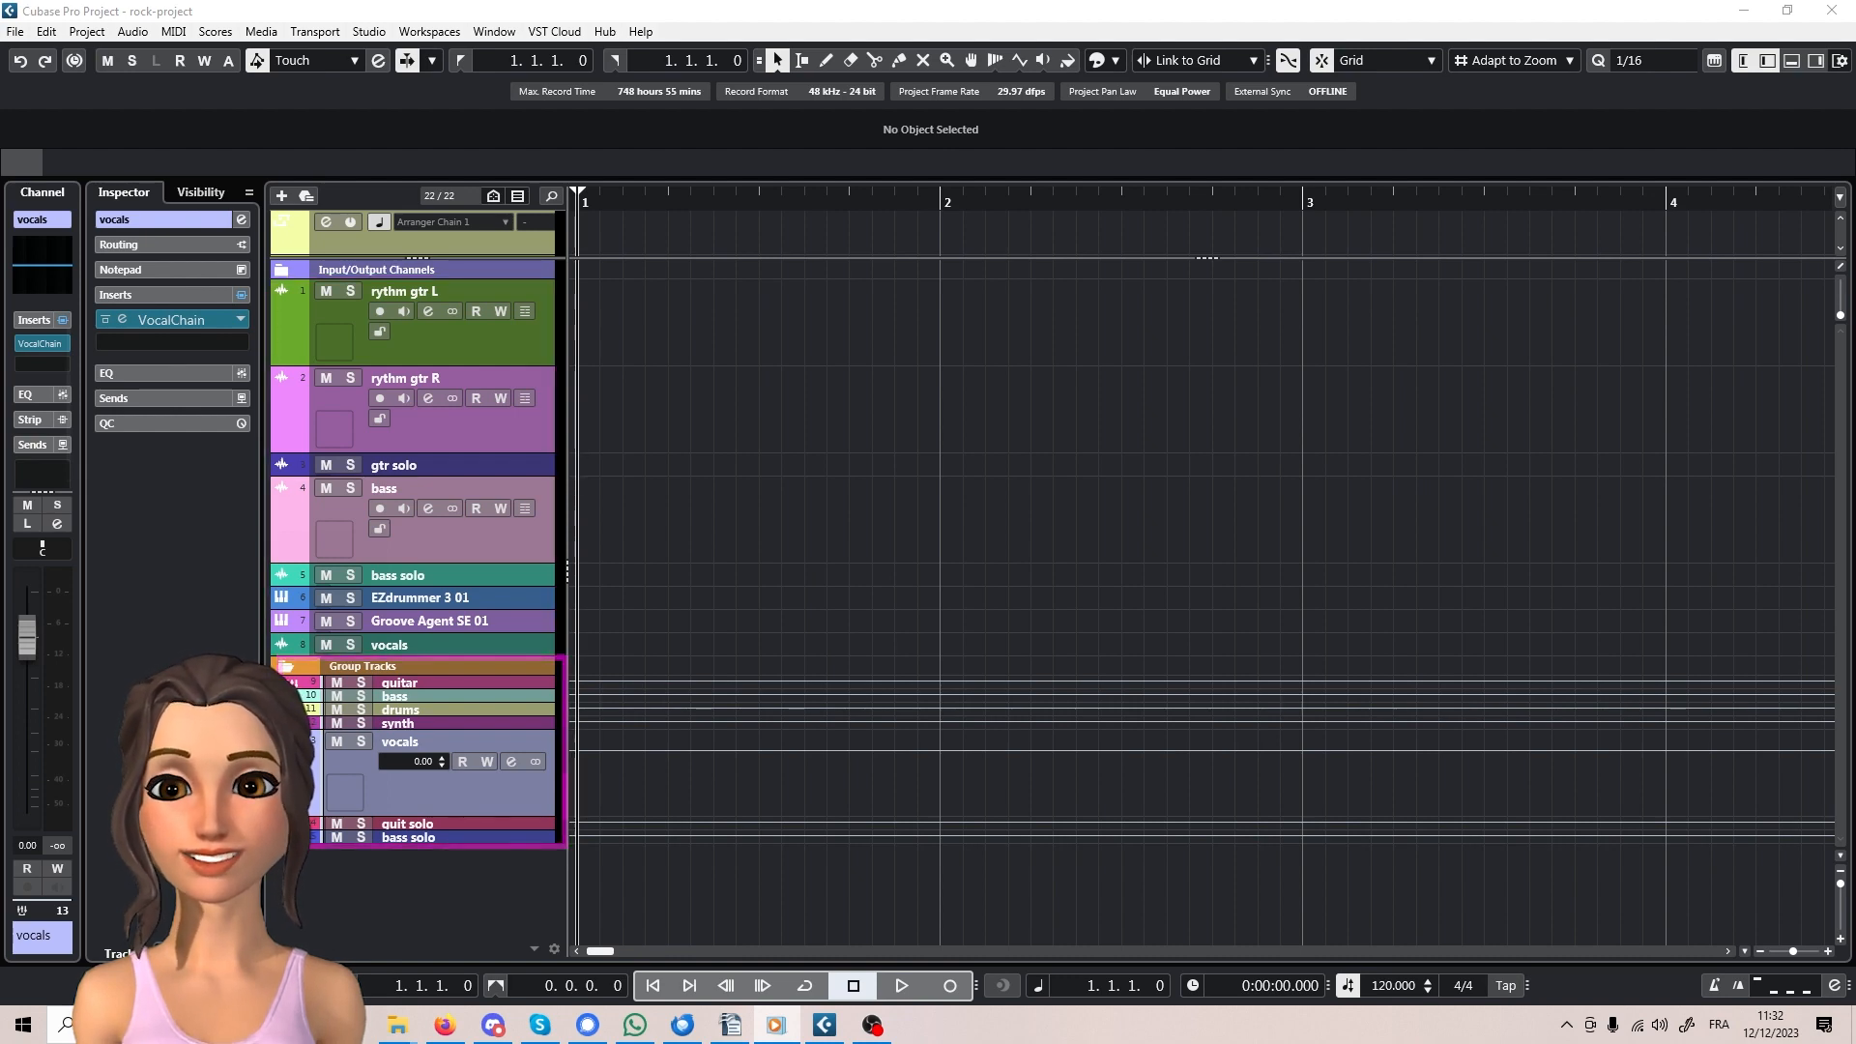
# - Save the project as a template named rock-project
pyautogui.press('F3')
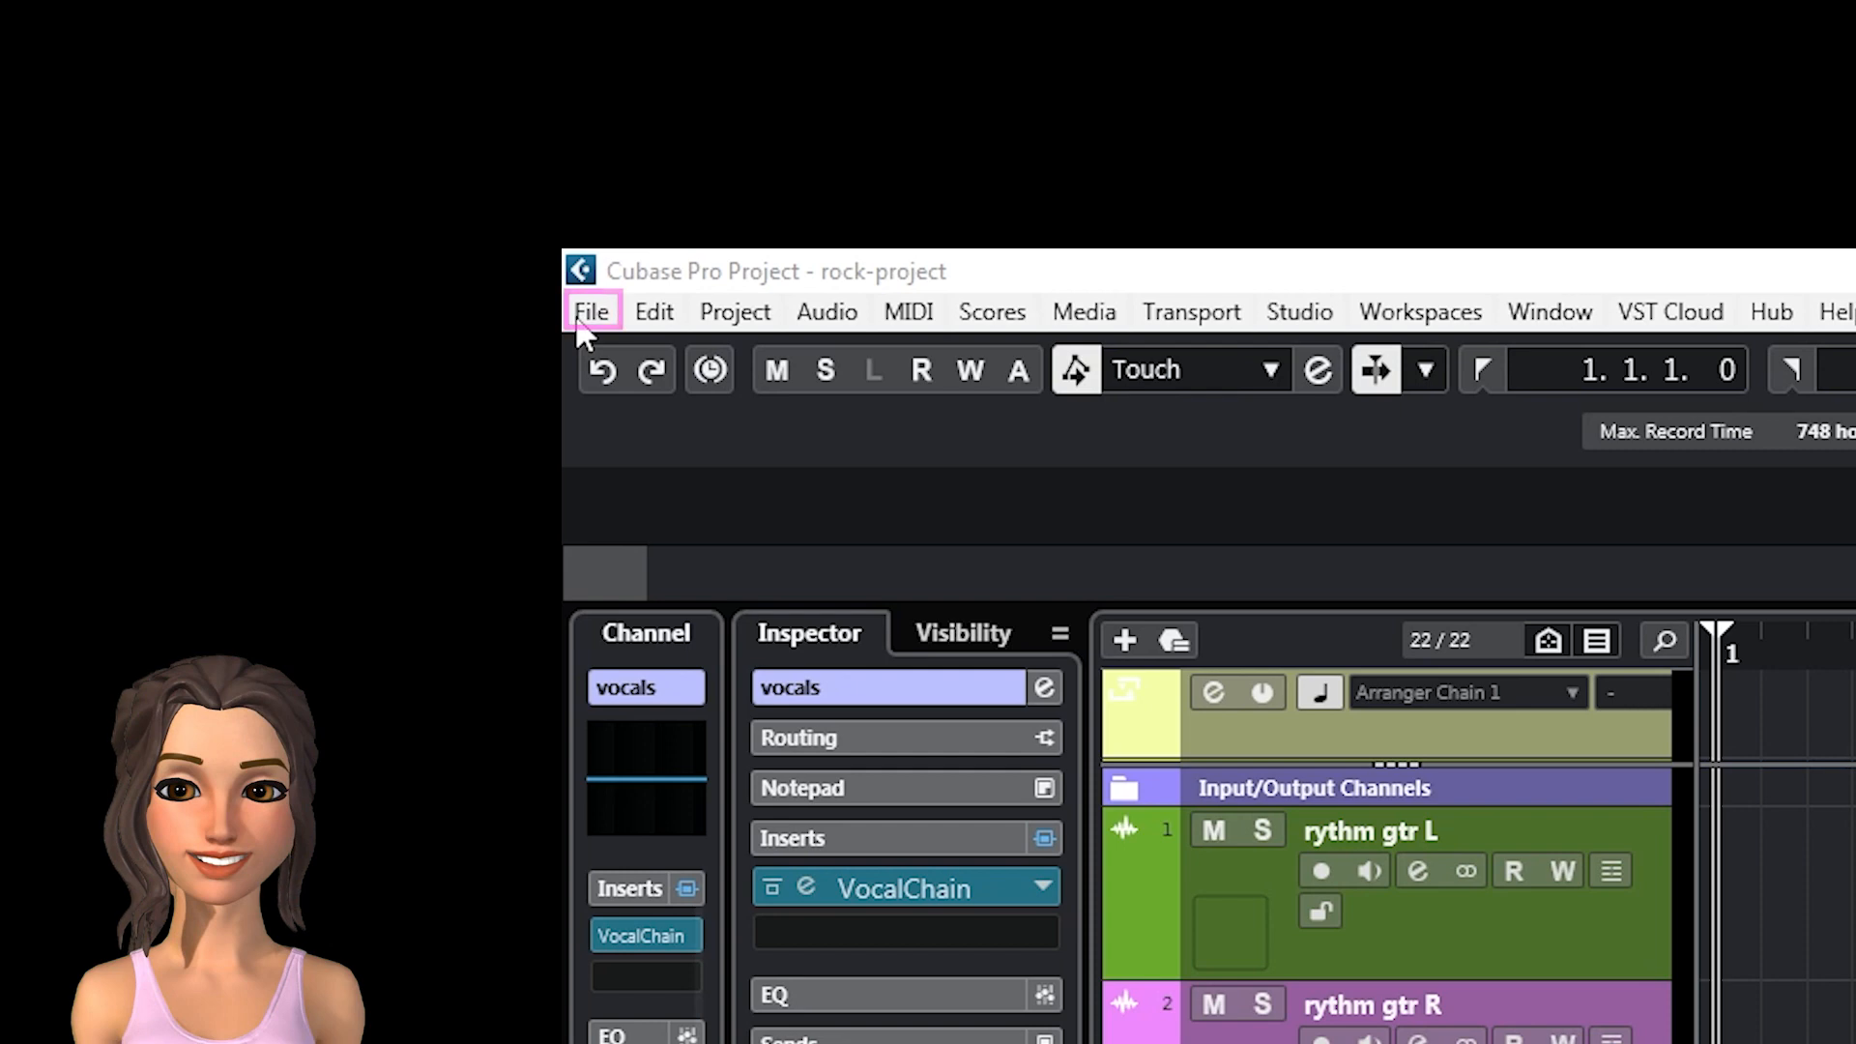
pyautogui.click(588, 314)
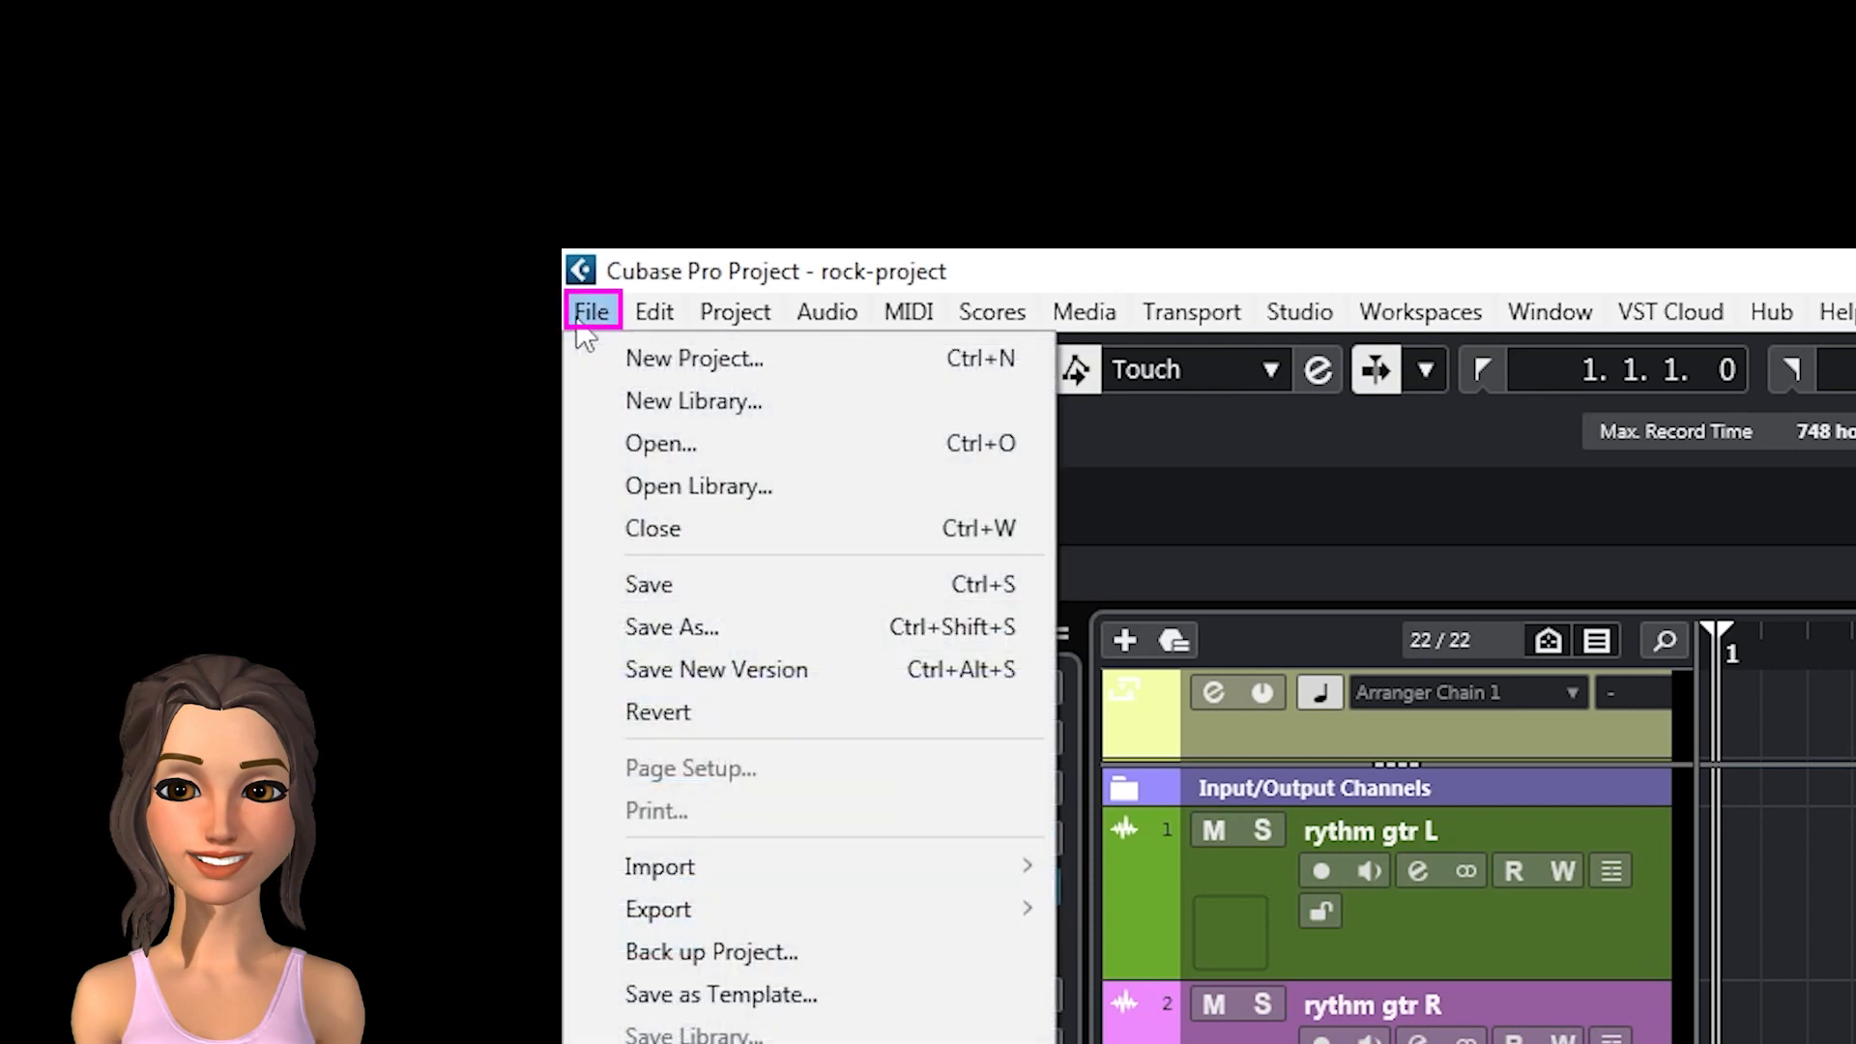
pyautogui.click(799, 996)
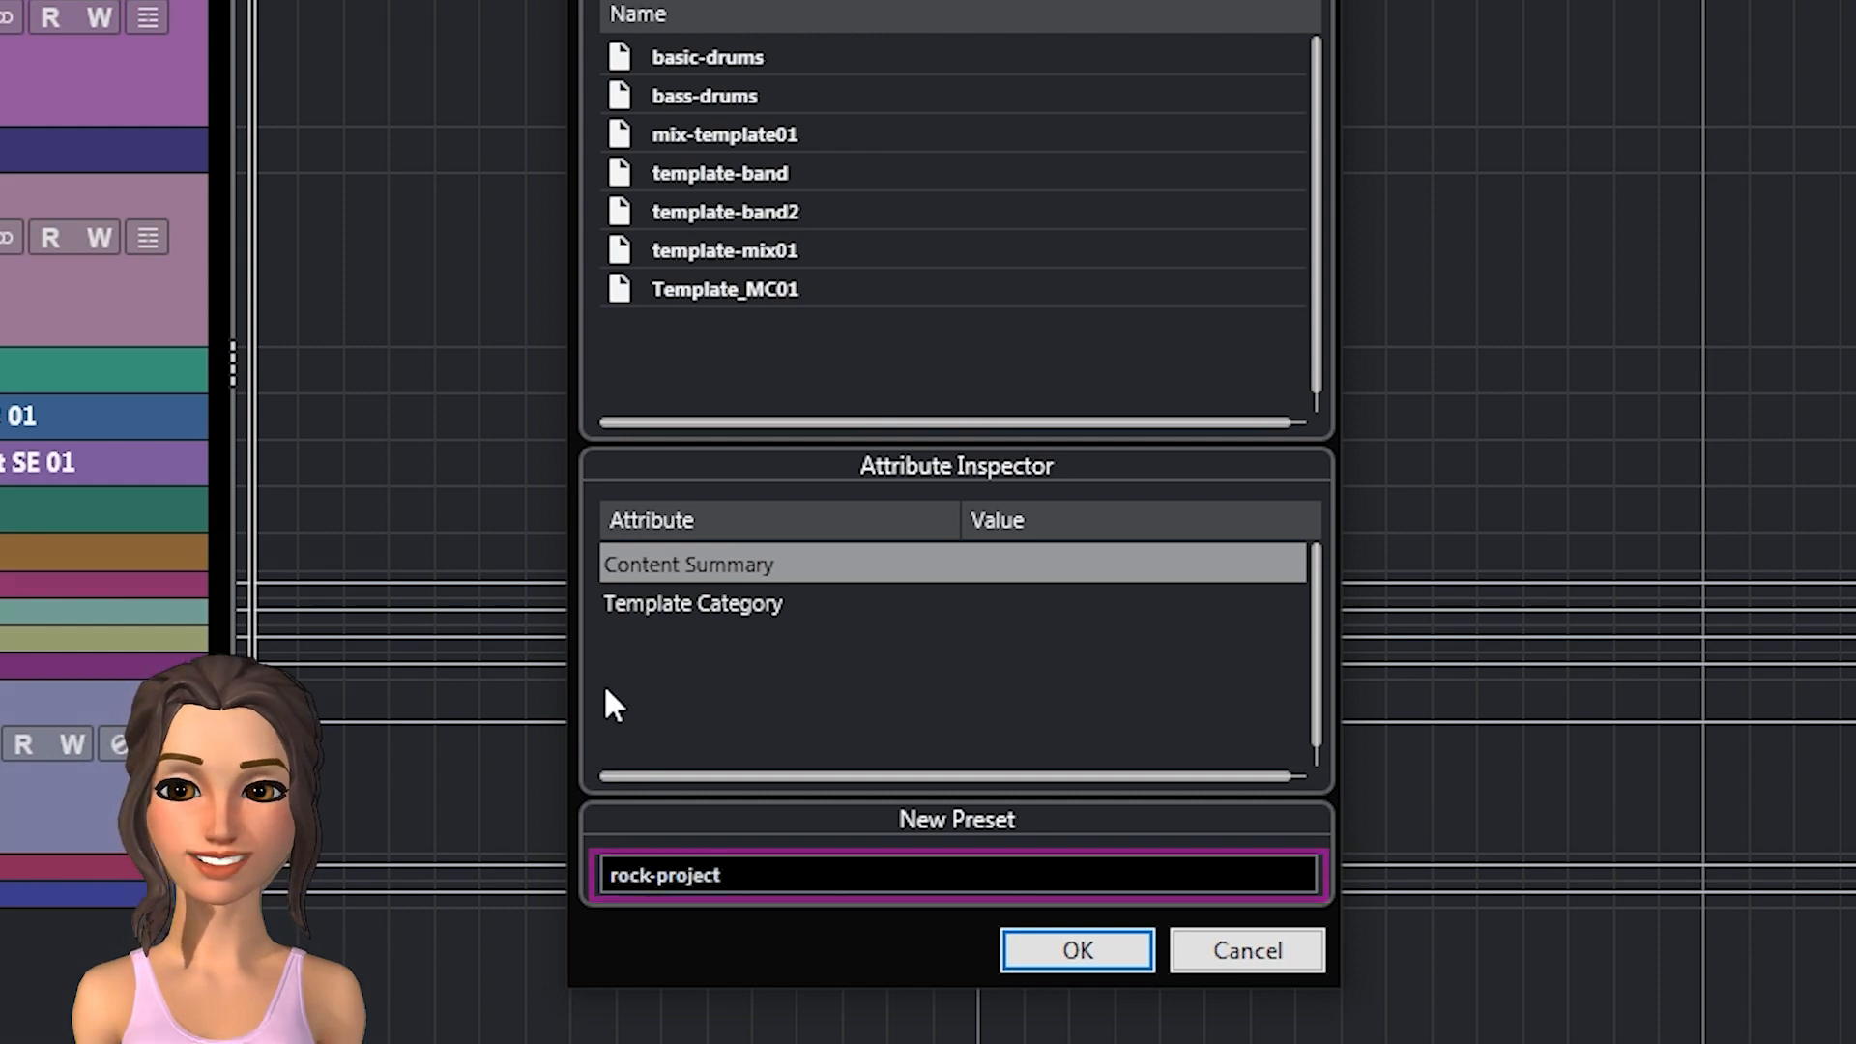
pyautogui.click(1083, 952)
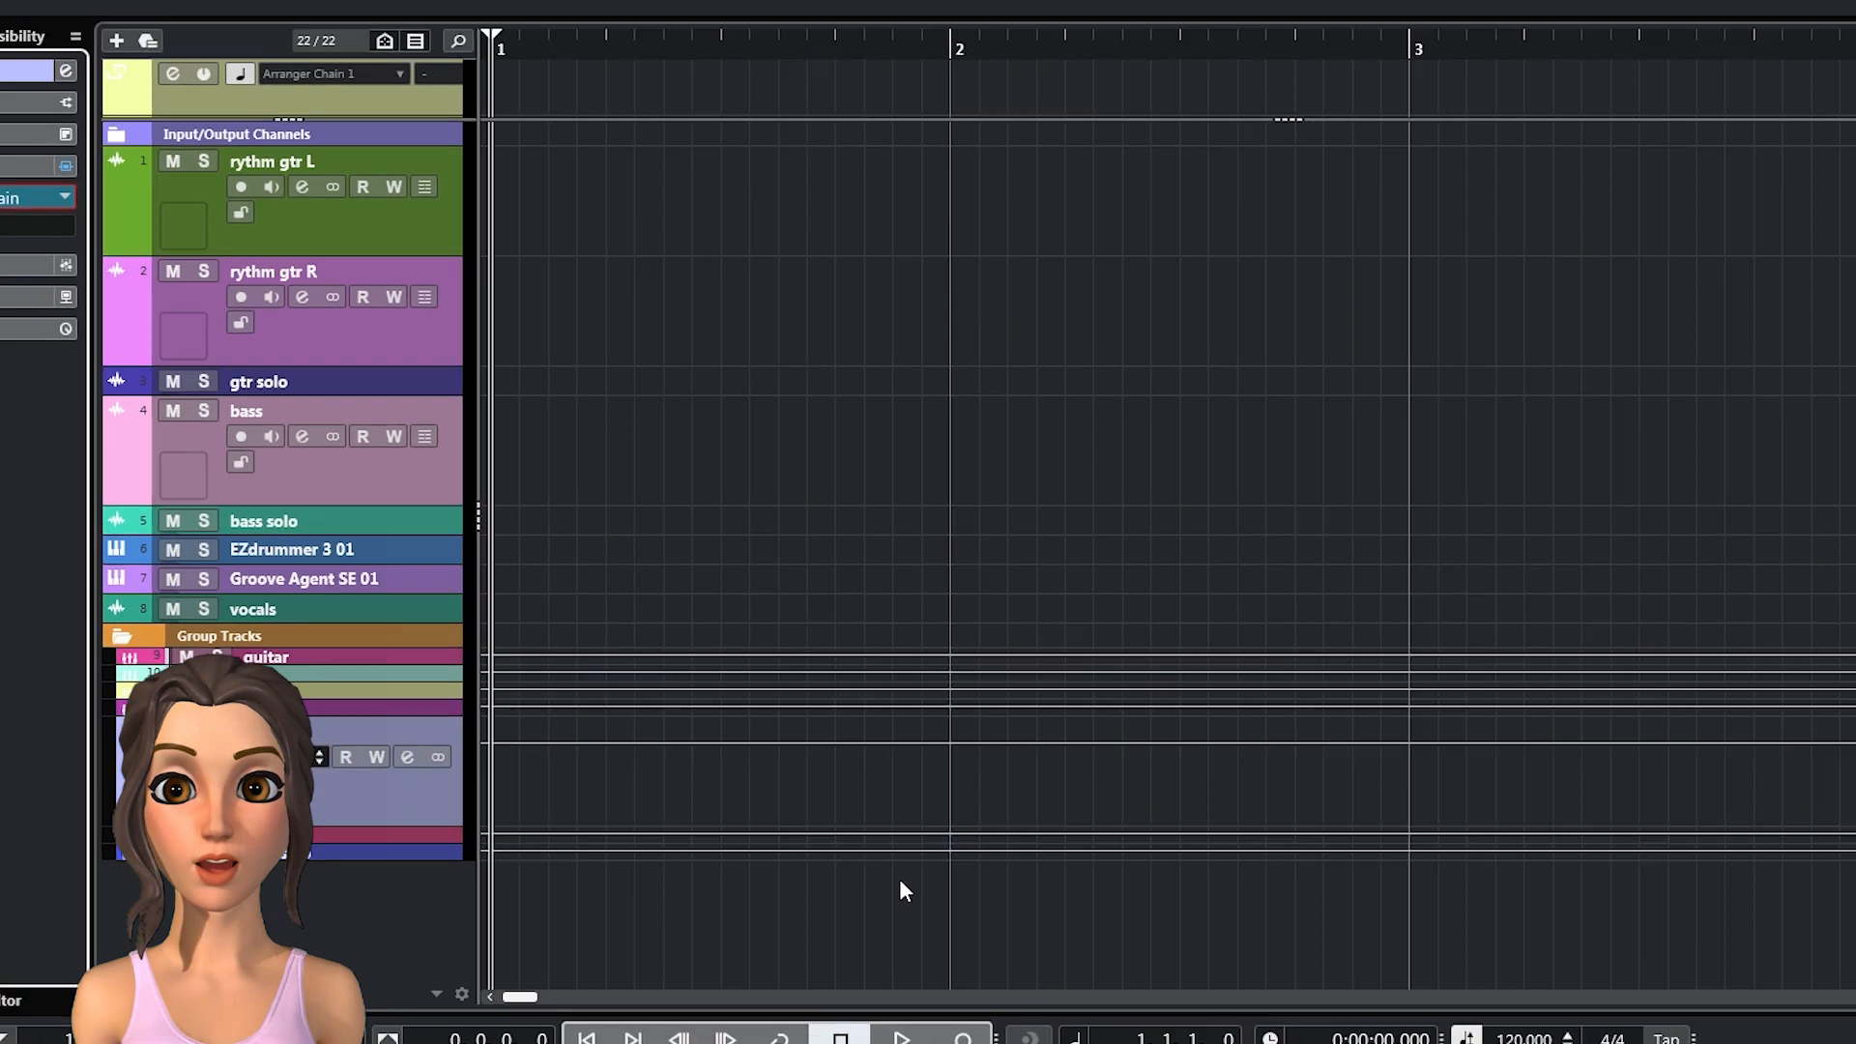